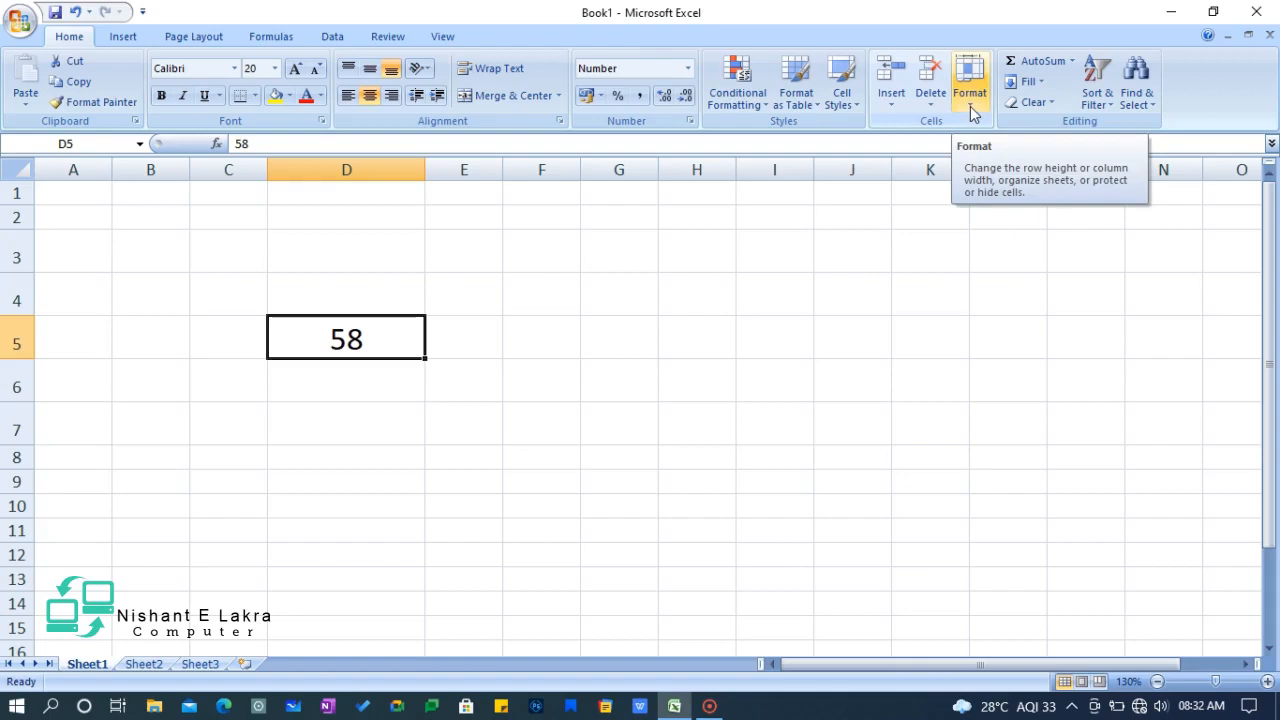
- Format cell D5 with the Number category and 2 decimal places
click(971, 100)
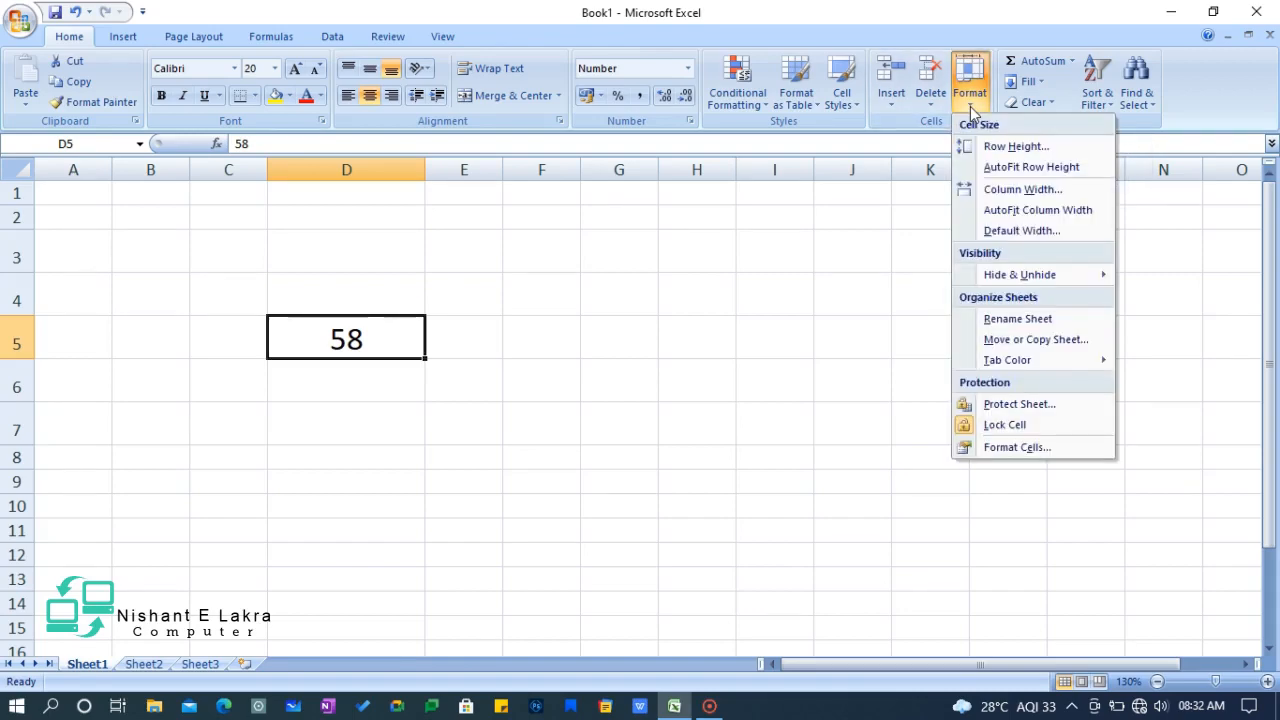
click(1040, 449)
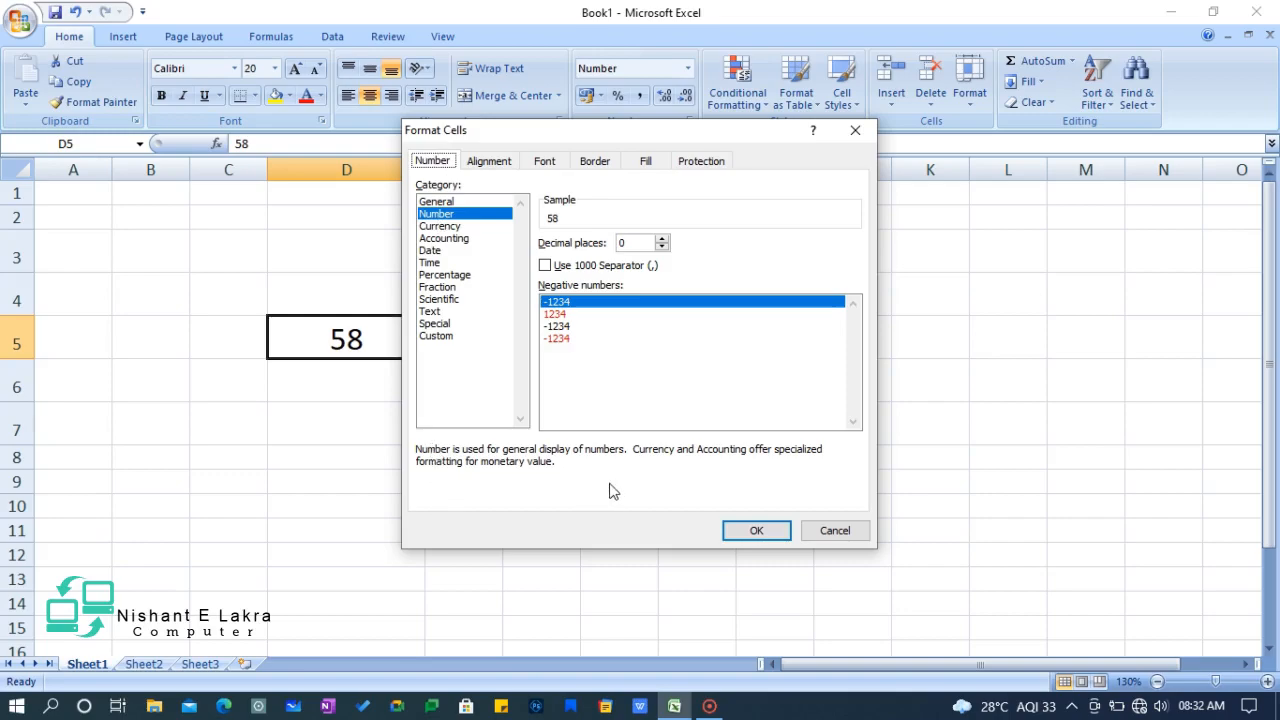
click(466, 216)
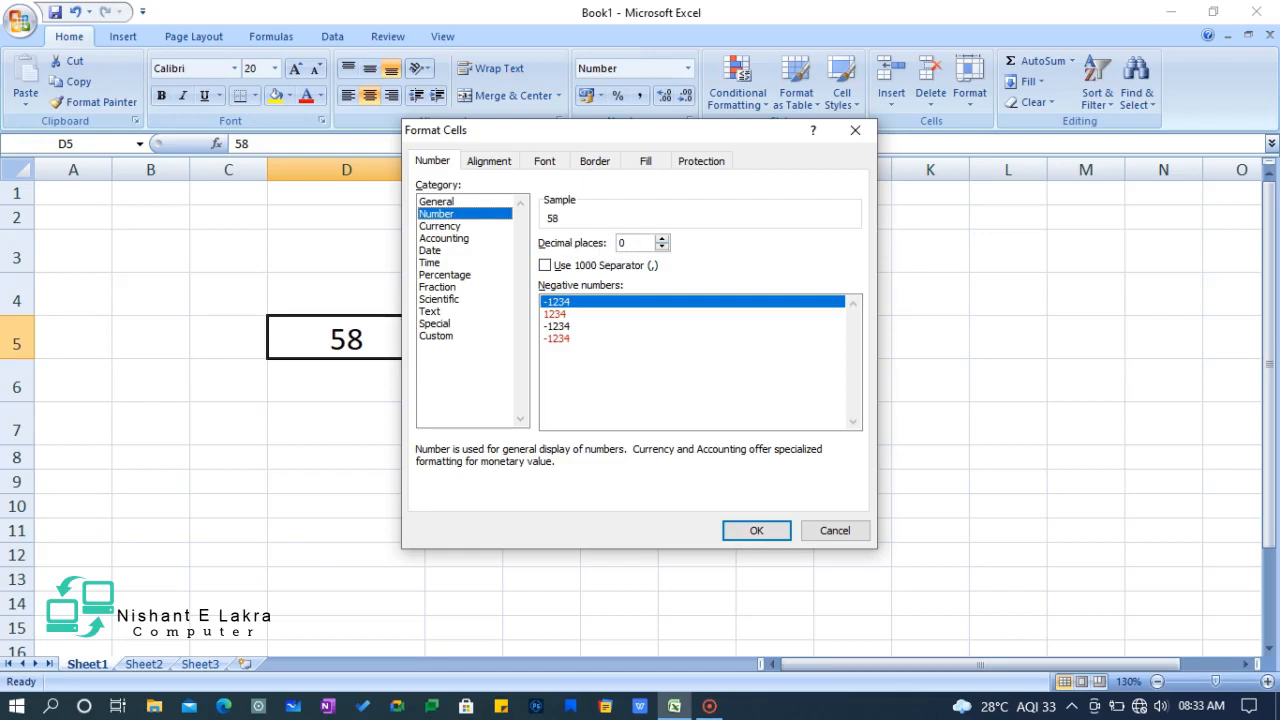
click(661, 239)
click(661, 239)
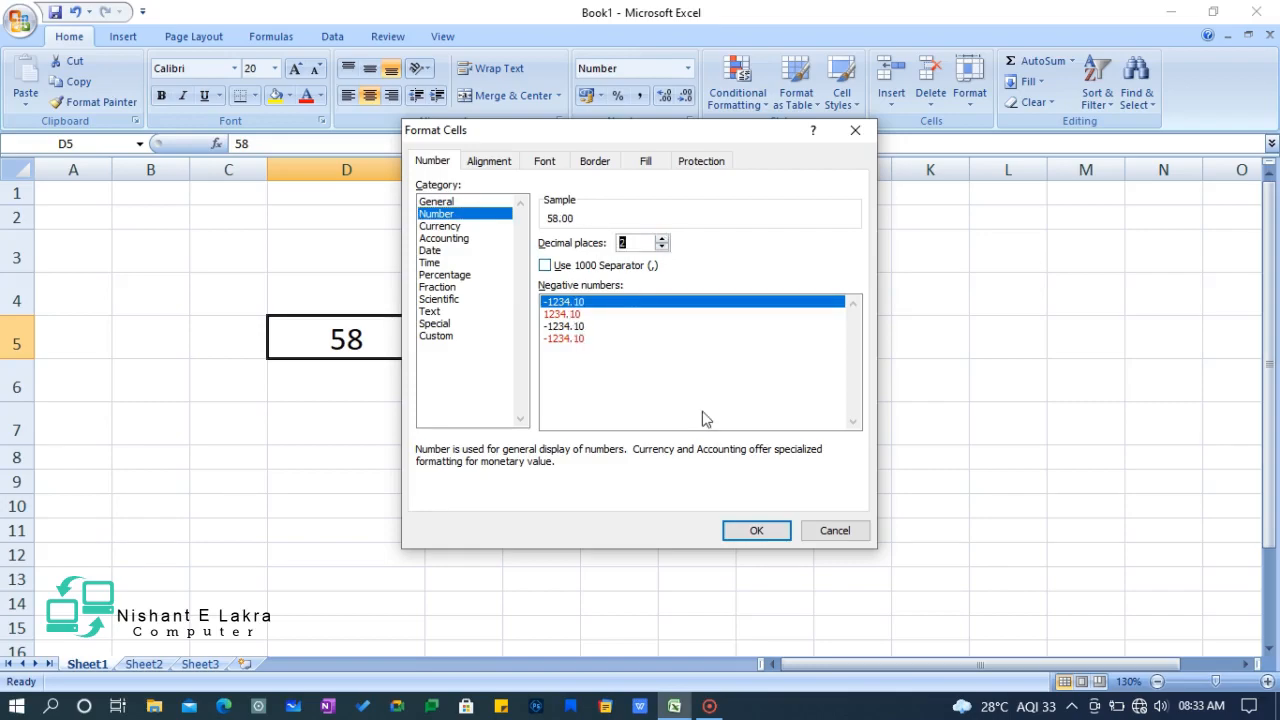
click(750, 528)
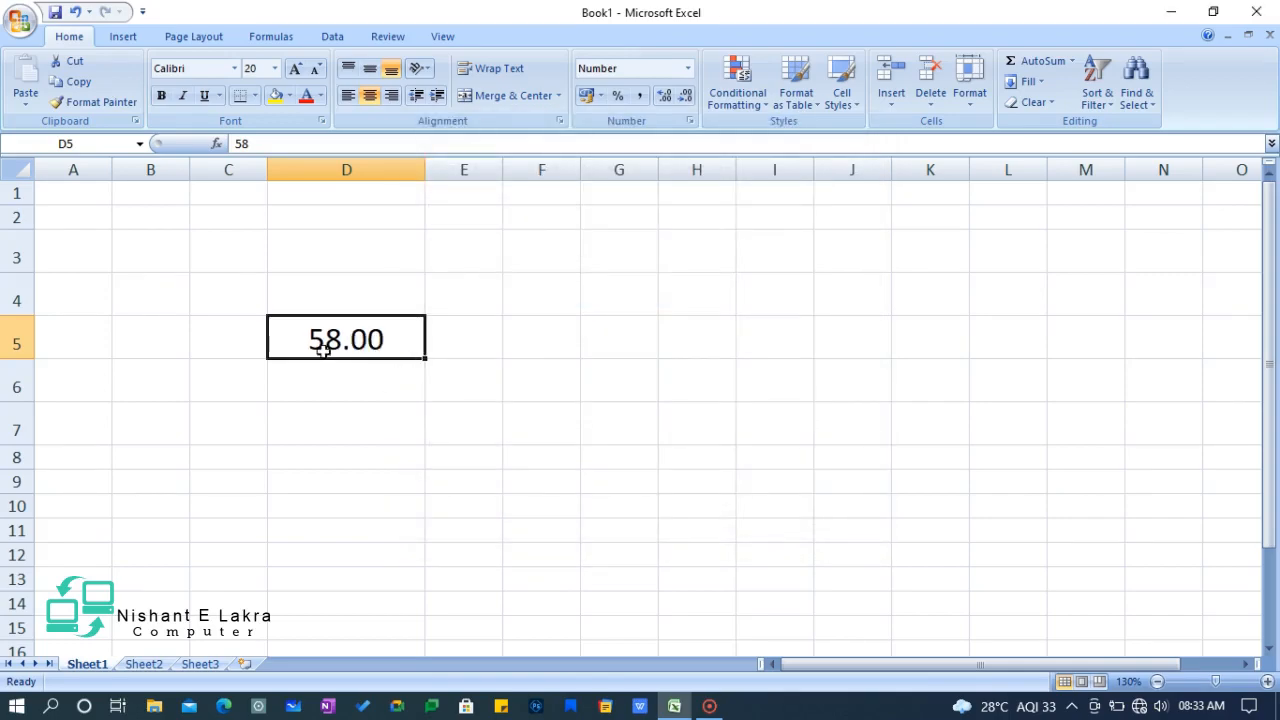
- Set the Number format of cell D5 to 0 decimal places
right_click(390, 338)
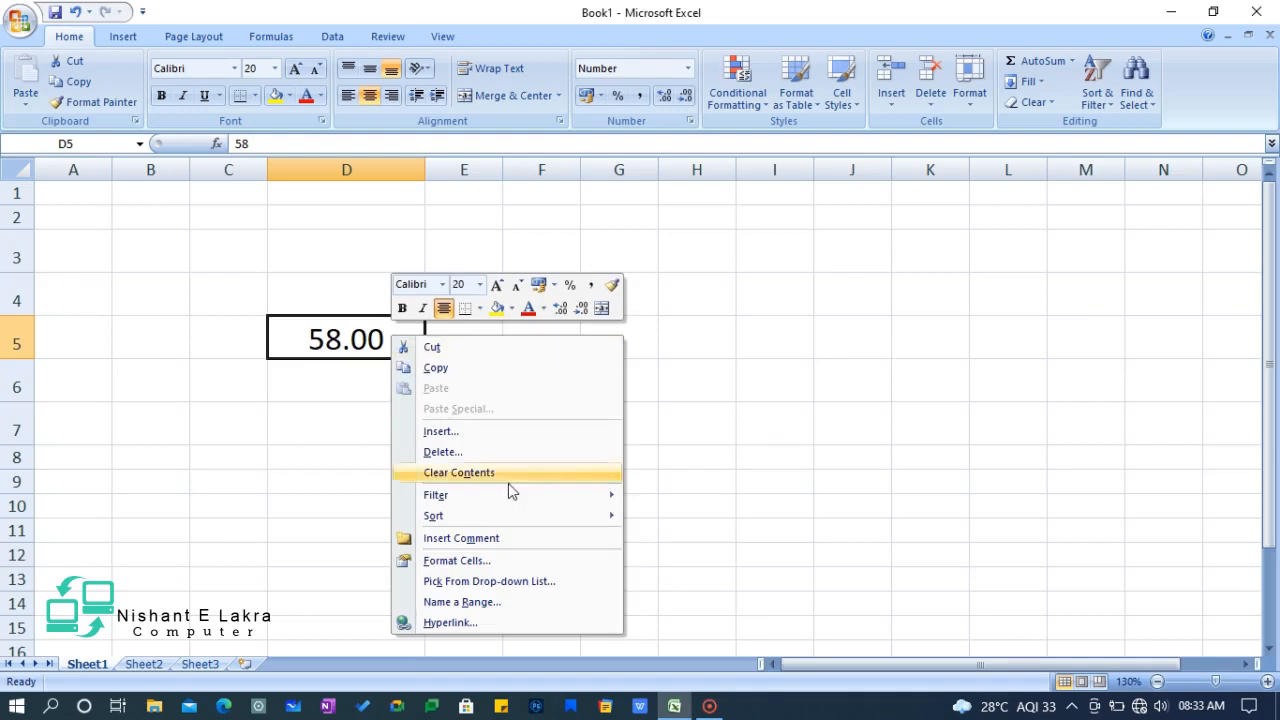
click(504, 567)
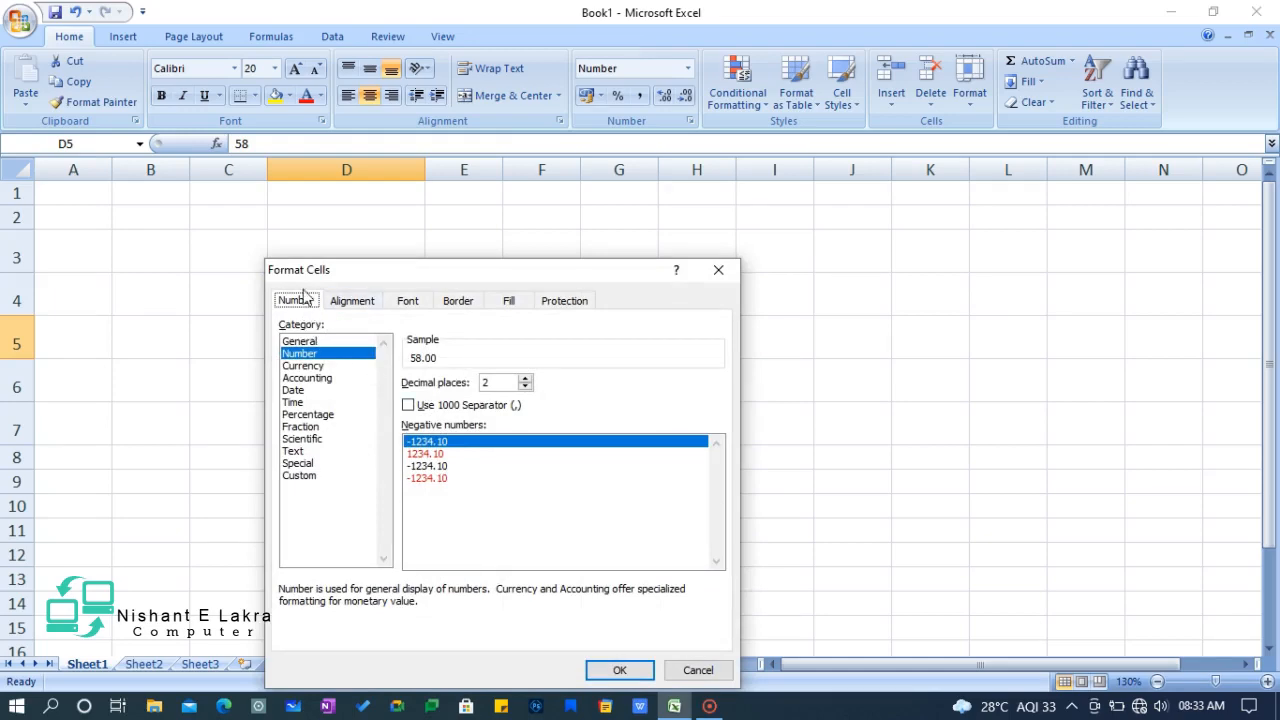
click(328, 356)
click(525, 388)
click(525, 388)
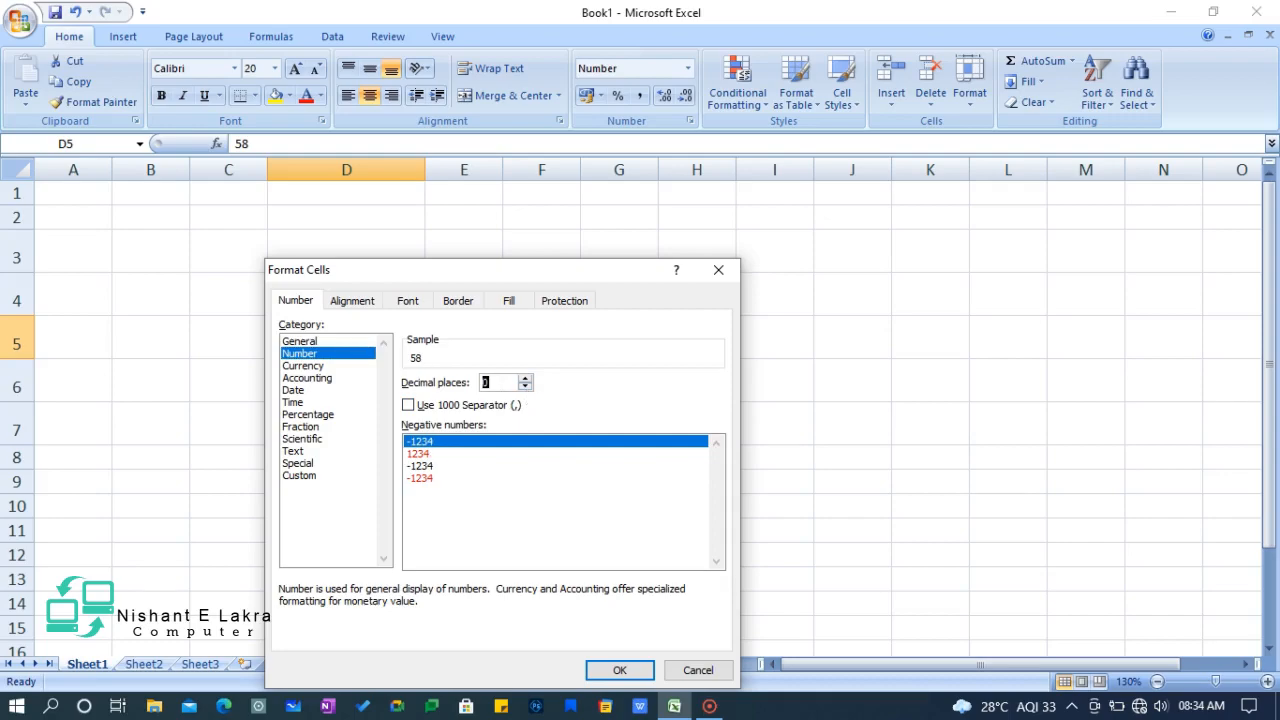
click(619, 672)
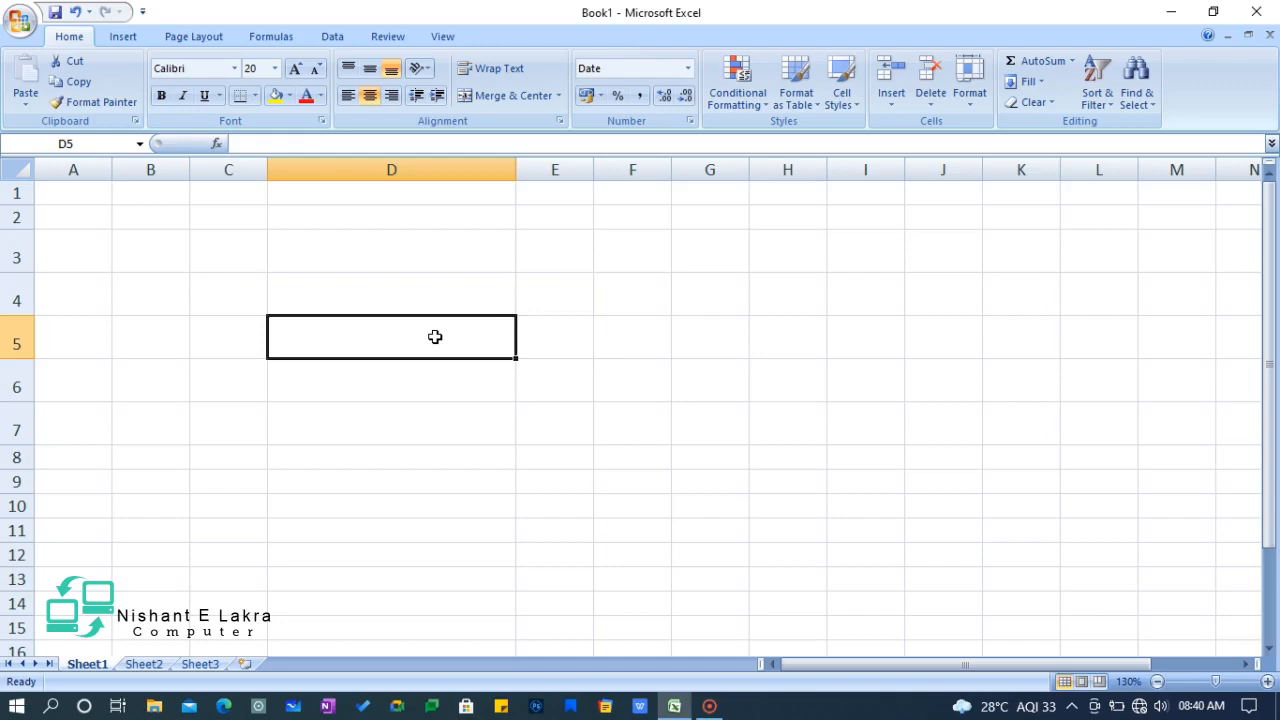
- Enter the date 13-08-2021 in cell D5
text(13-0)
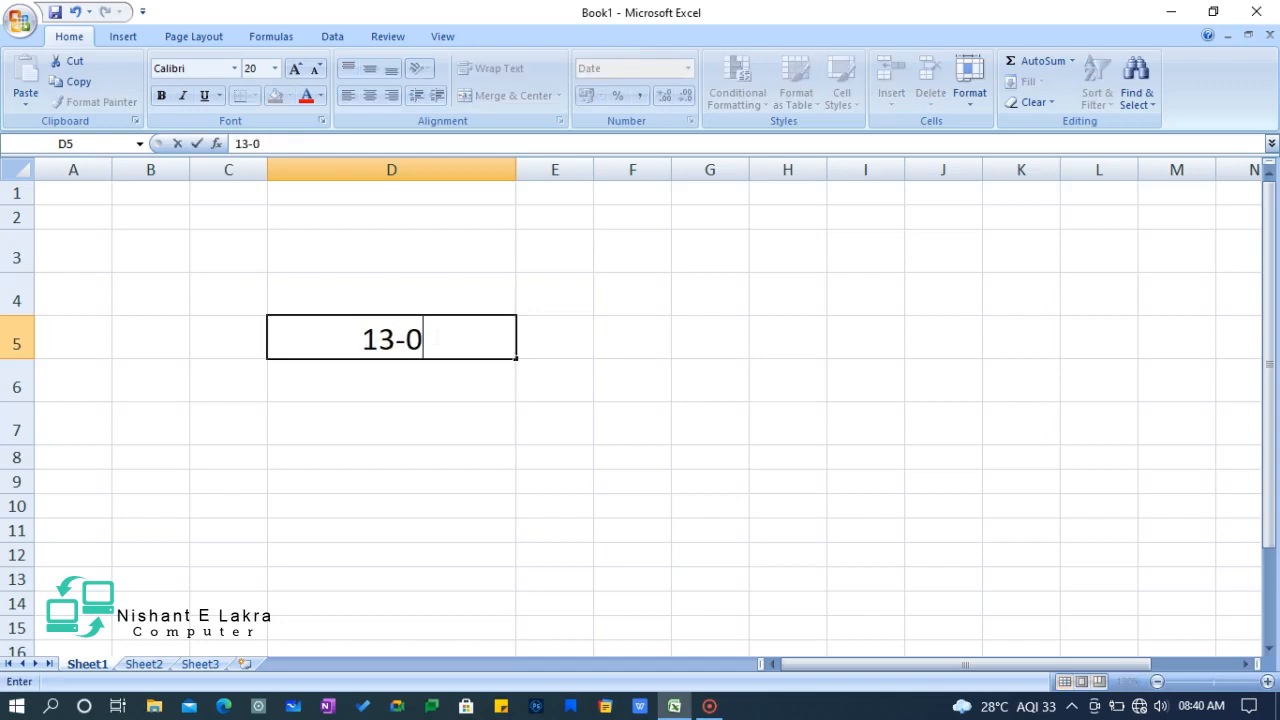
text(8-20)
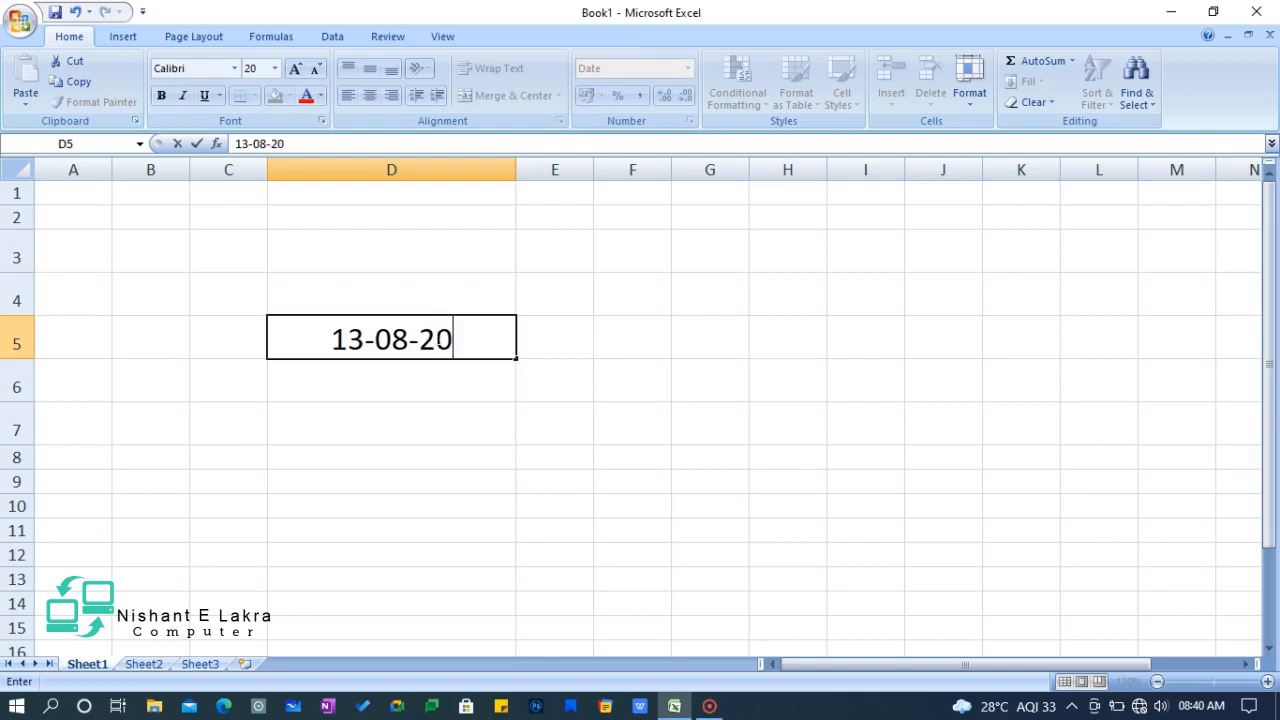
text(21)
click(512, 410)
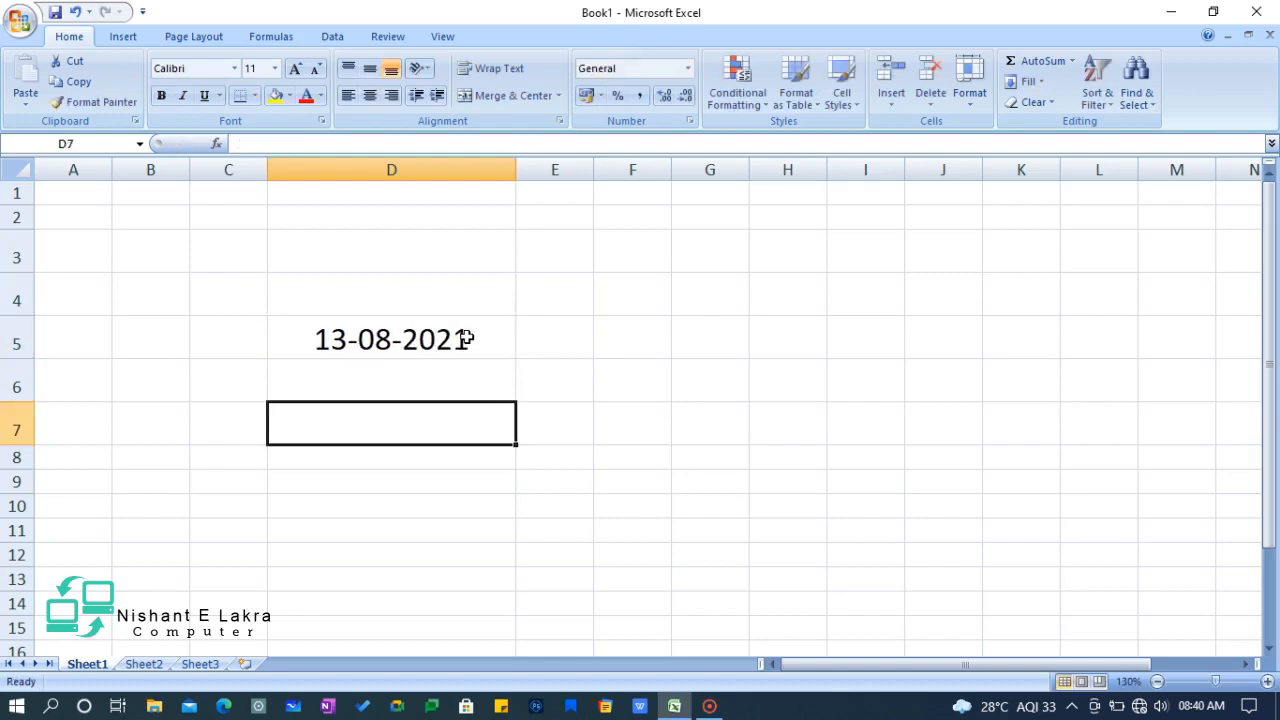
- Format cell D5 with the Date category and the *14 March 2001 type
click(465, 340)
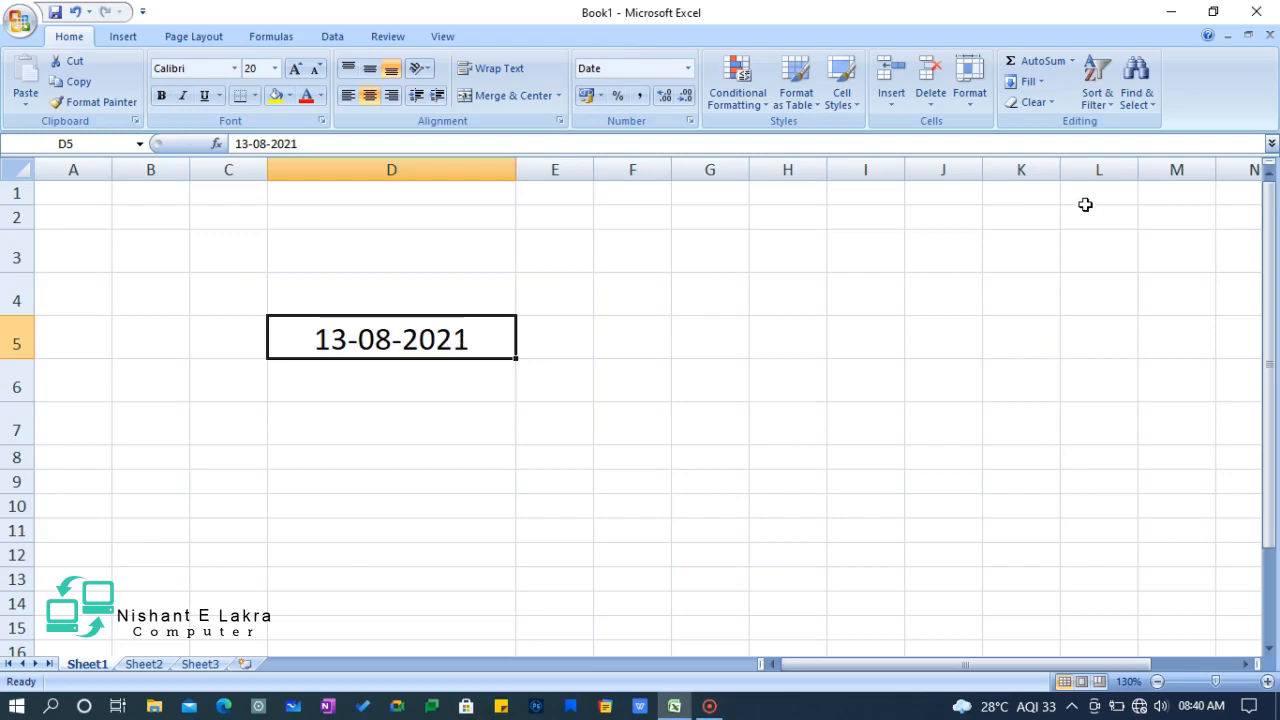
click(970, 100)
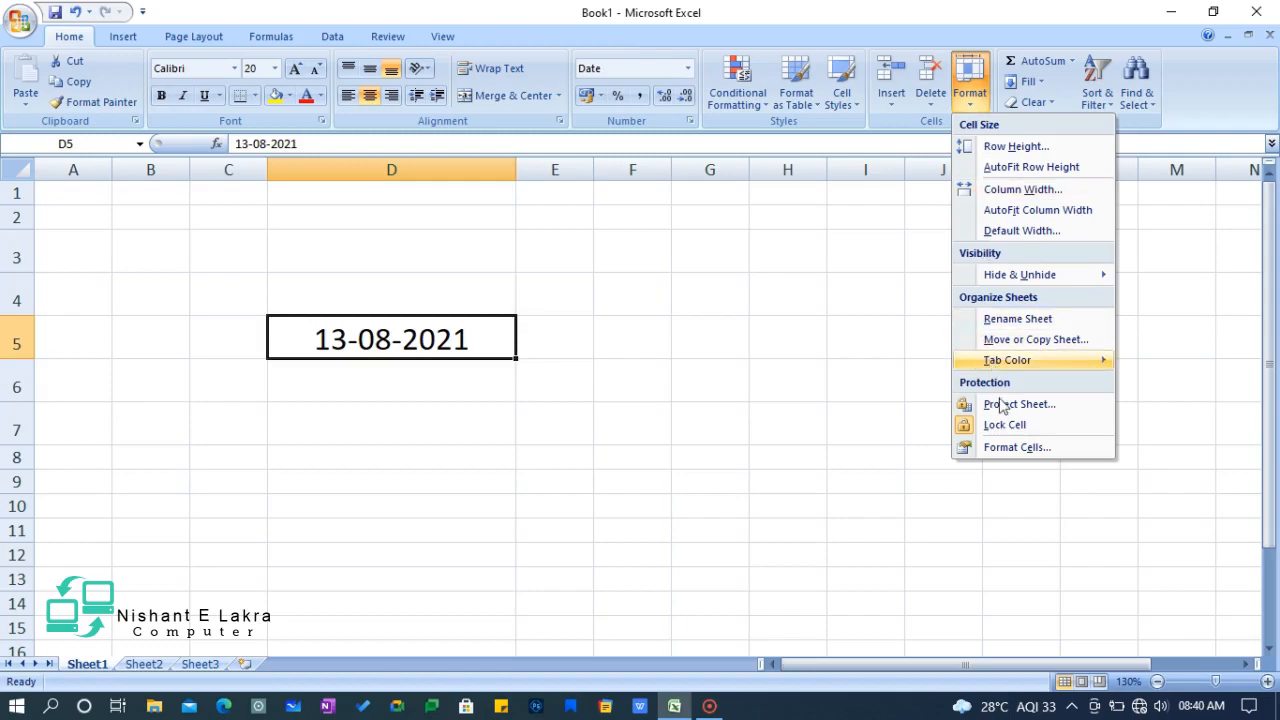
click(1014, 450)
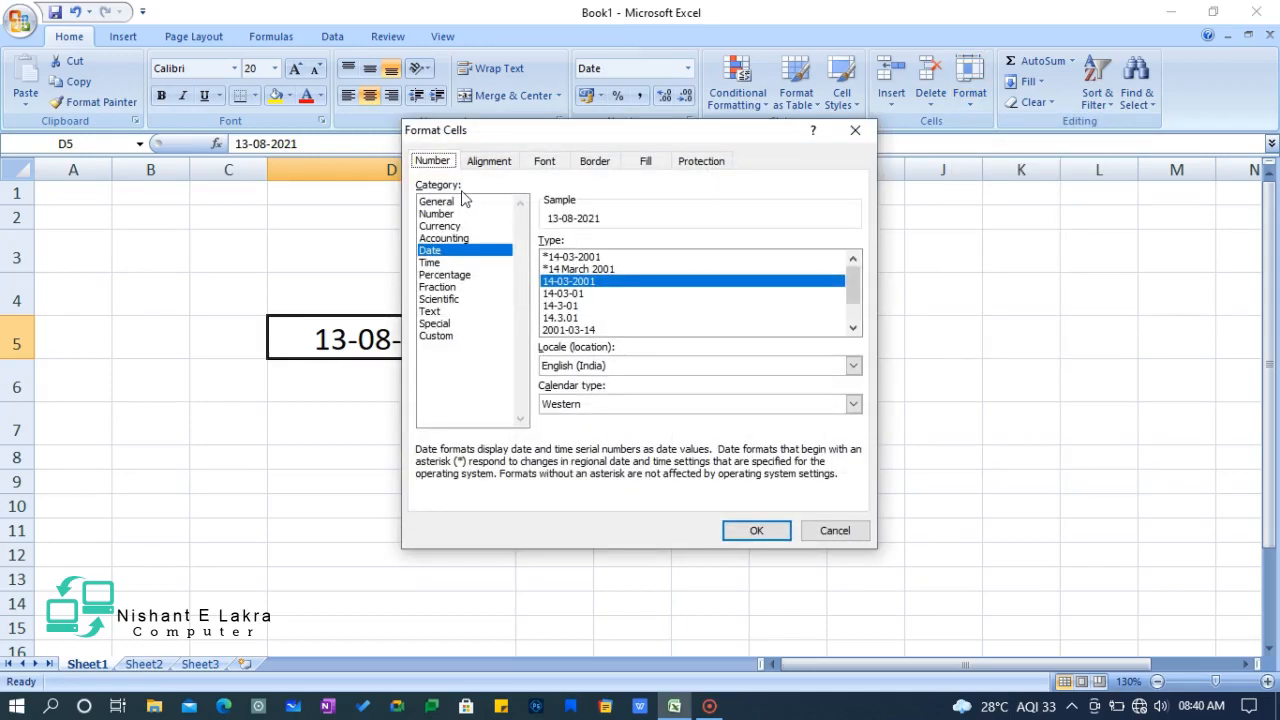
click(462, 252)
click(586, 270)
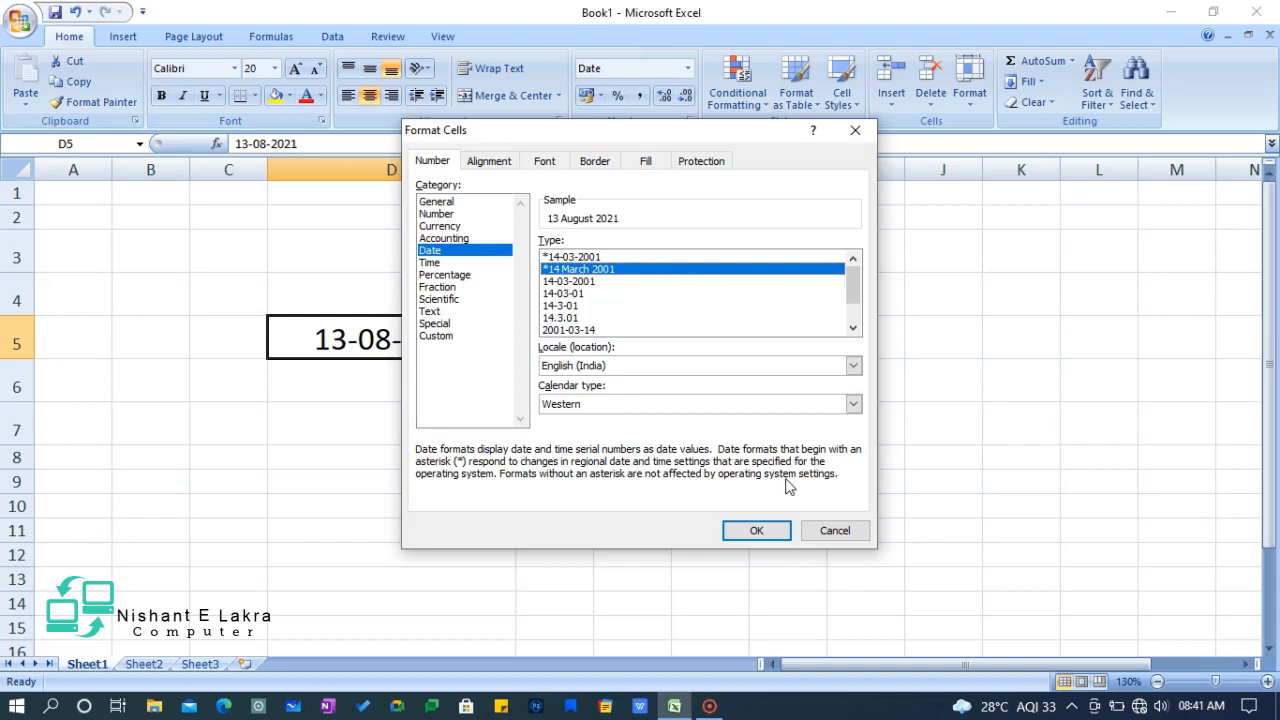
click(758, 531)
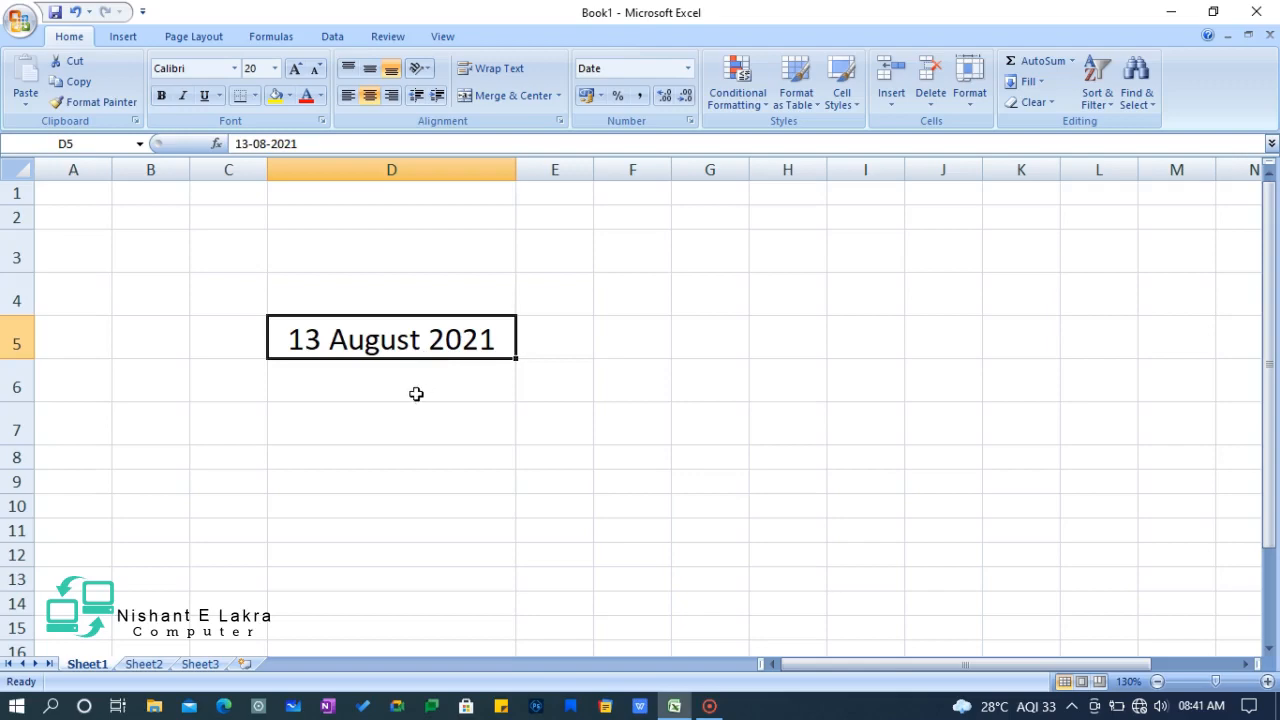
- Format empty cell D7 with the Time category and the 1.30.55 PM type
click(403, 430)
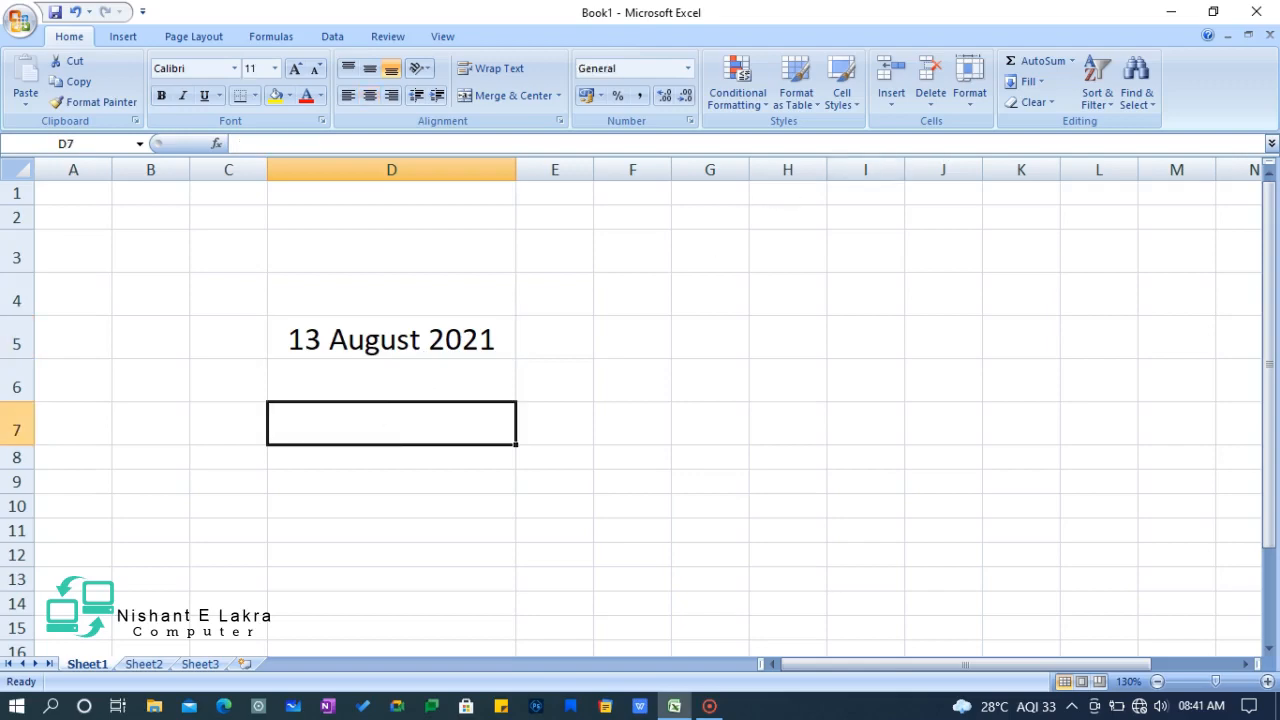
click(970, 100)
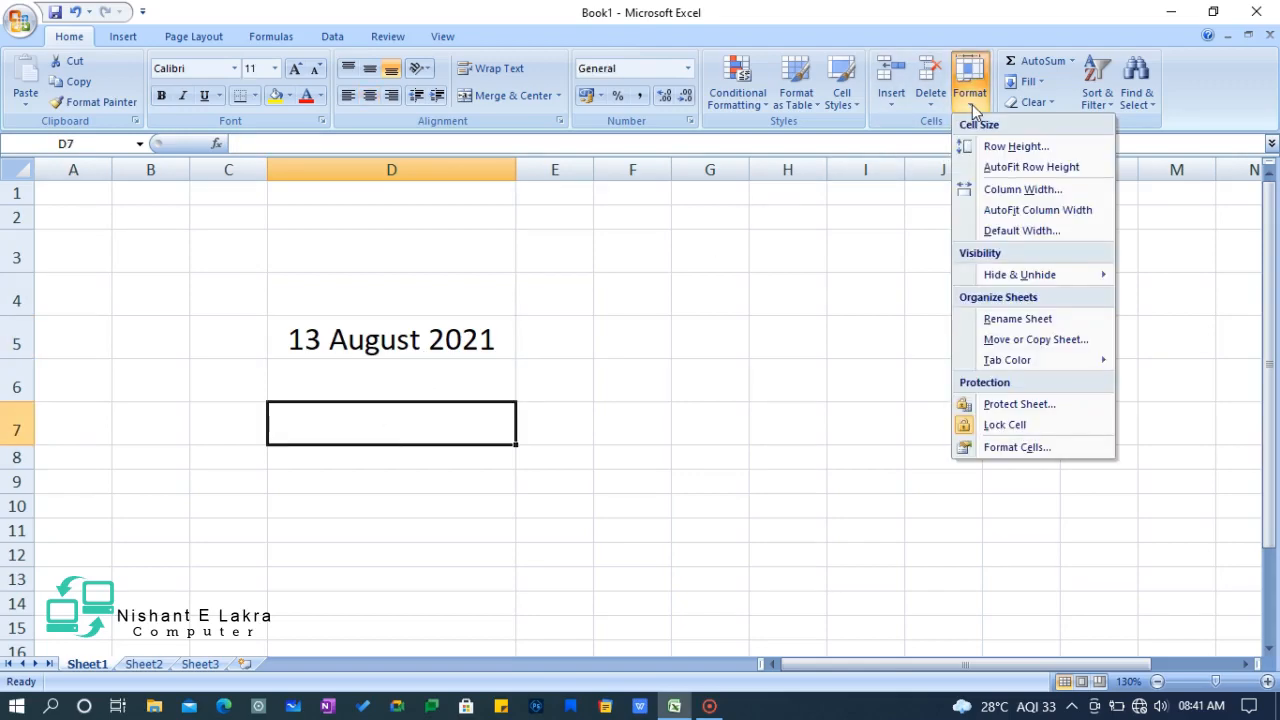
click(1030, 448)
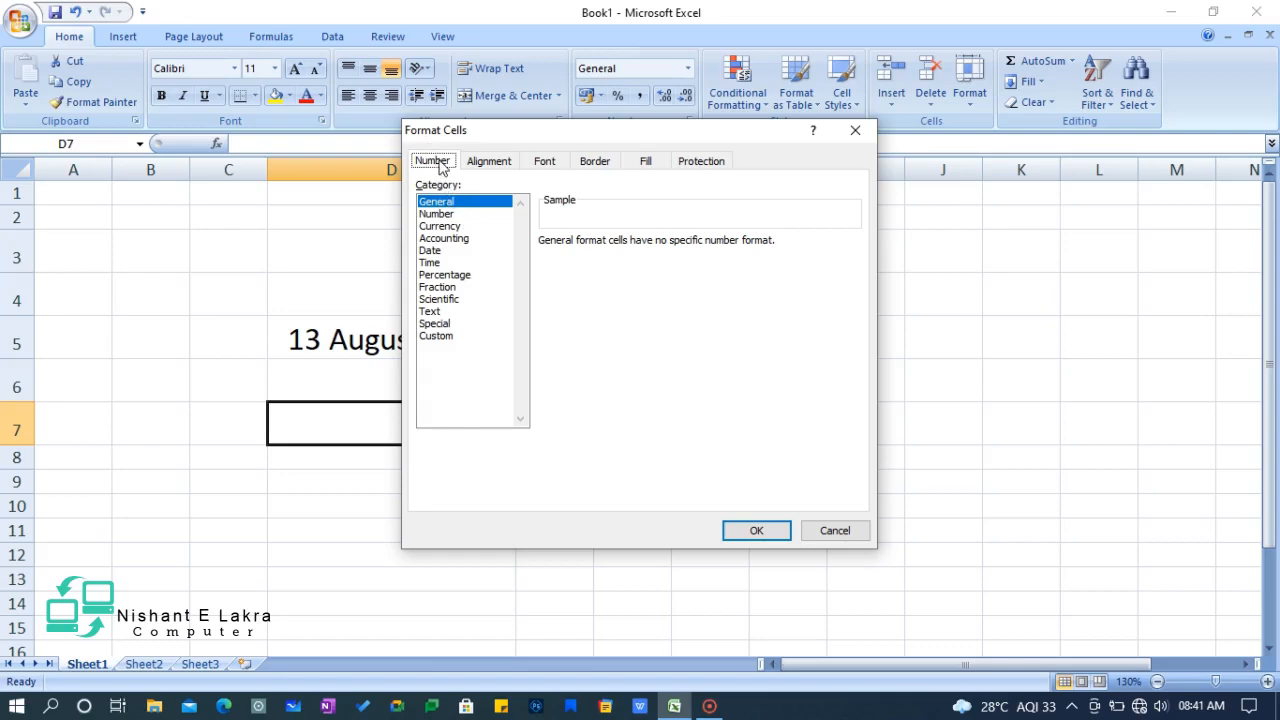
click(438, 264)
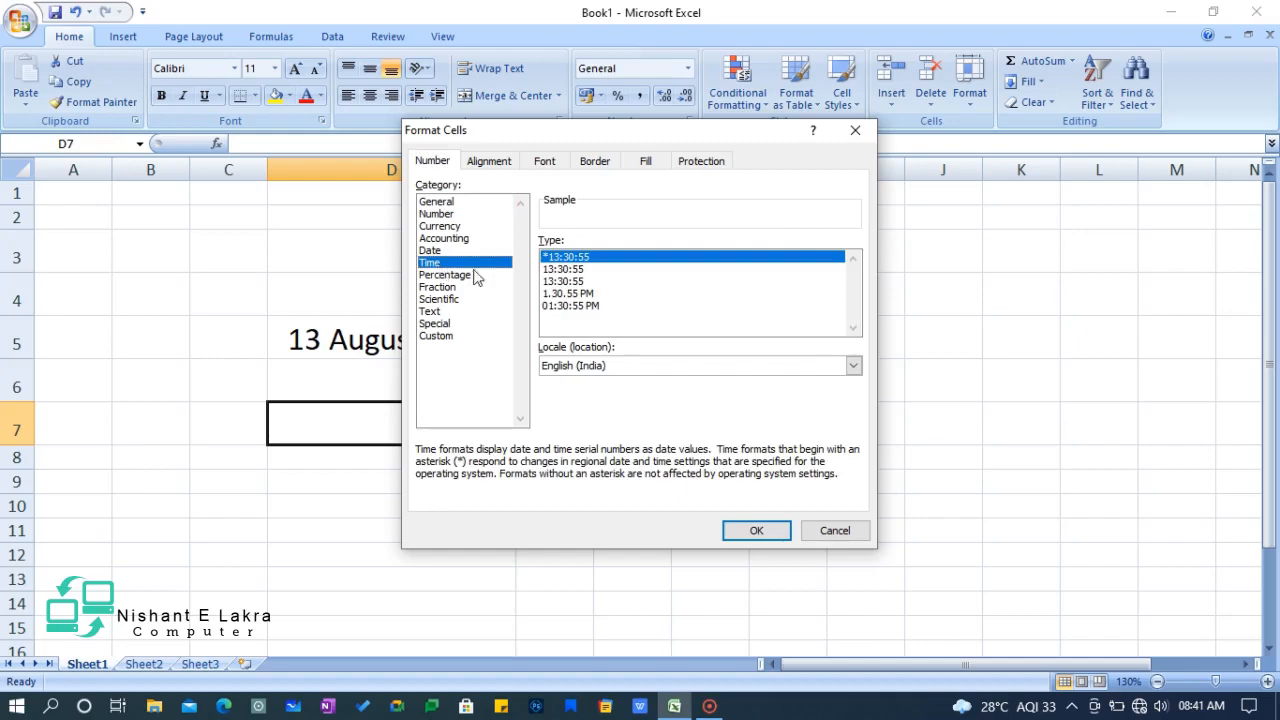
click(576, 294)
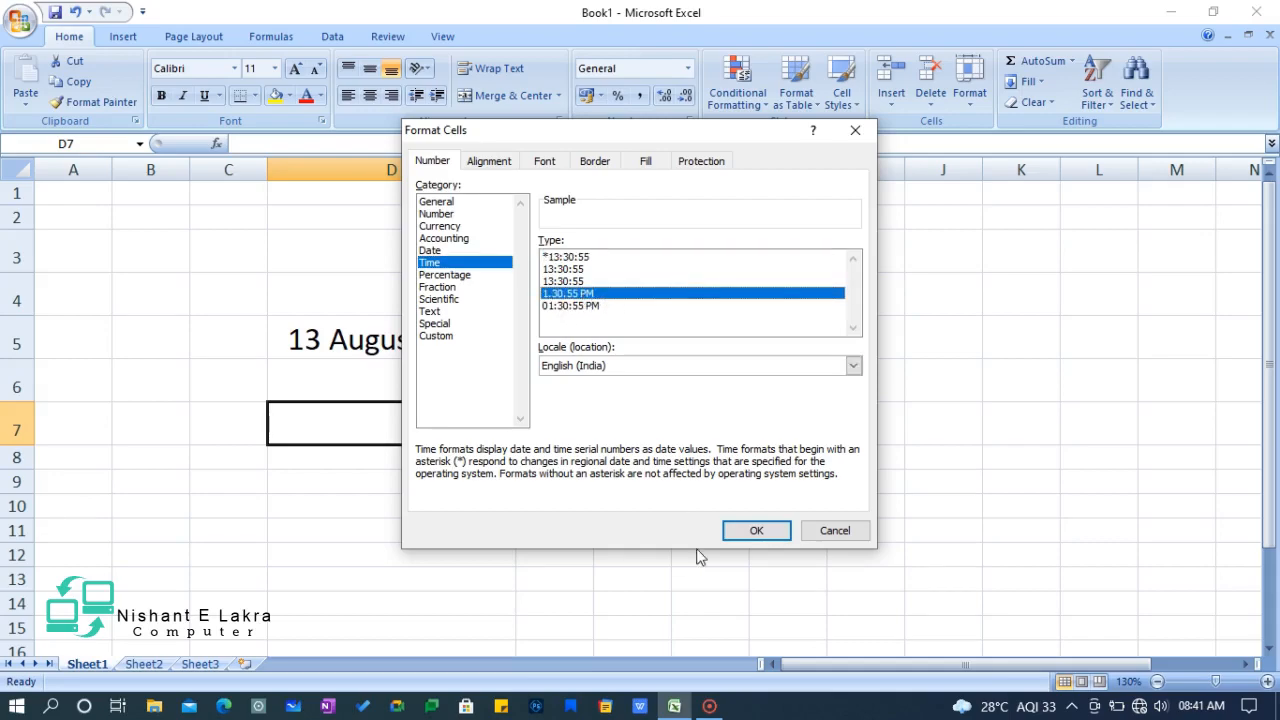
click(752, 531)
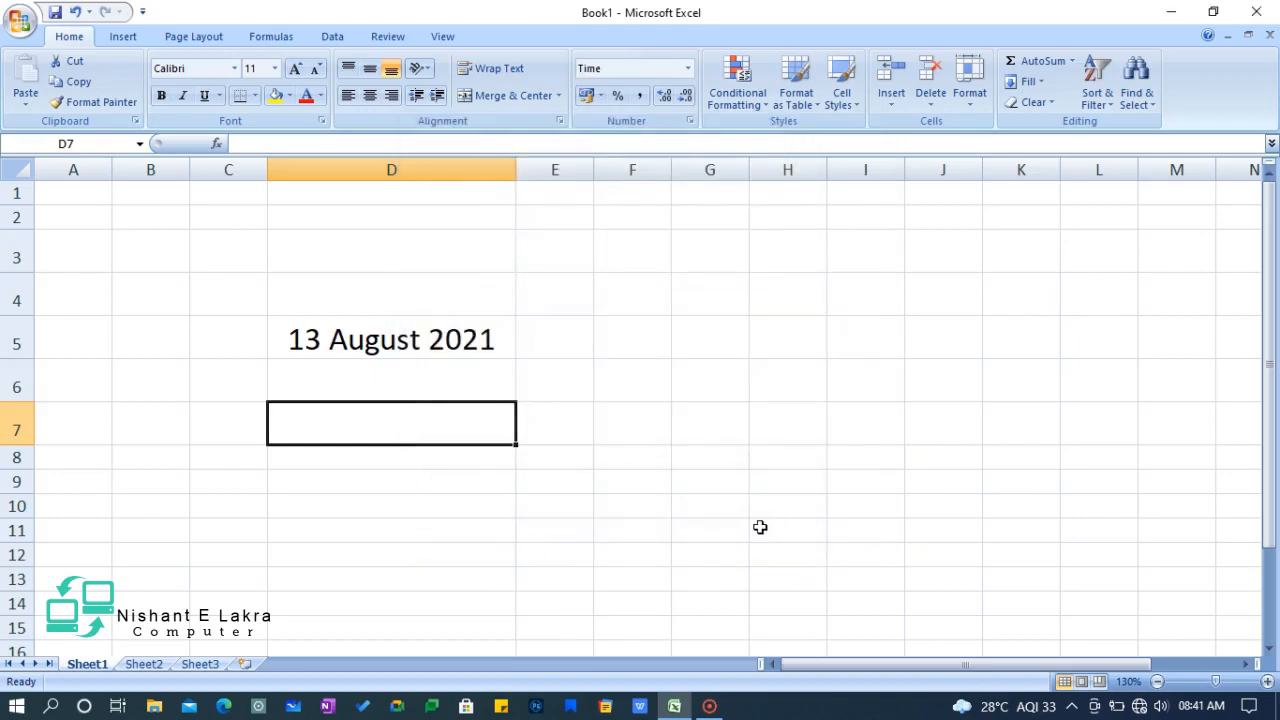
- Enter the time 08:42 in cell D7
right_click(430, 425)
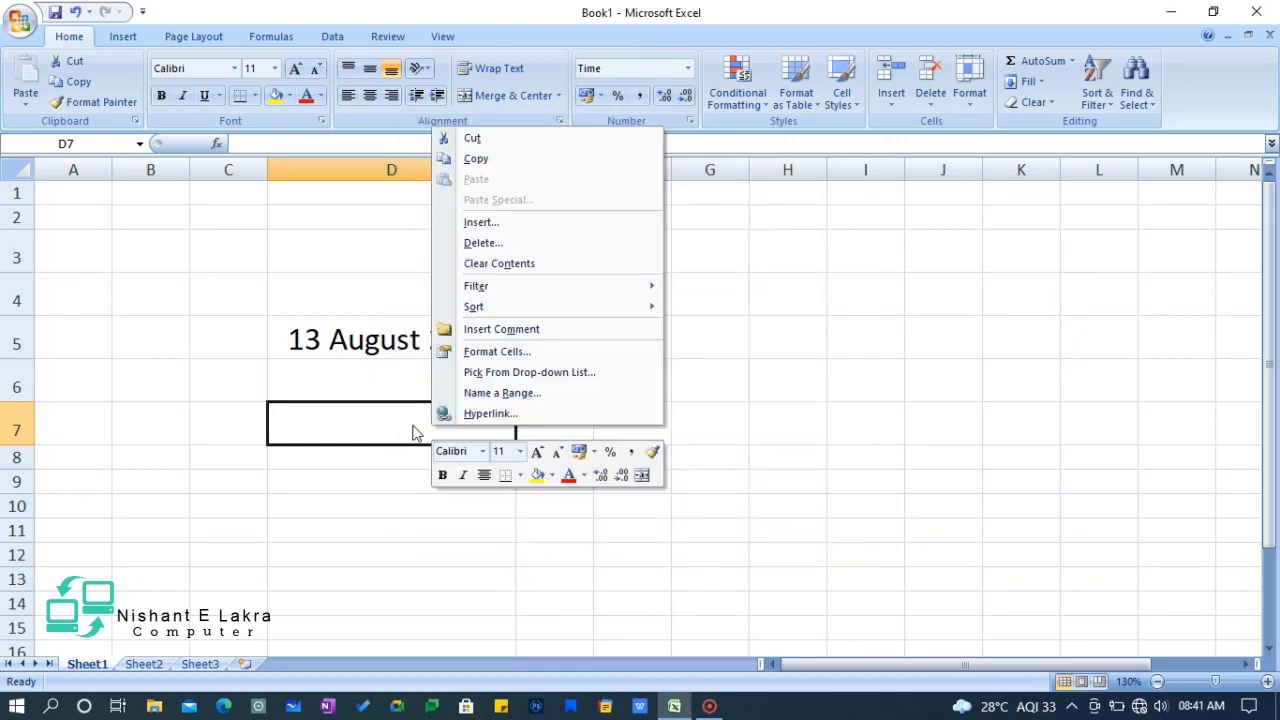
click(414, 428)
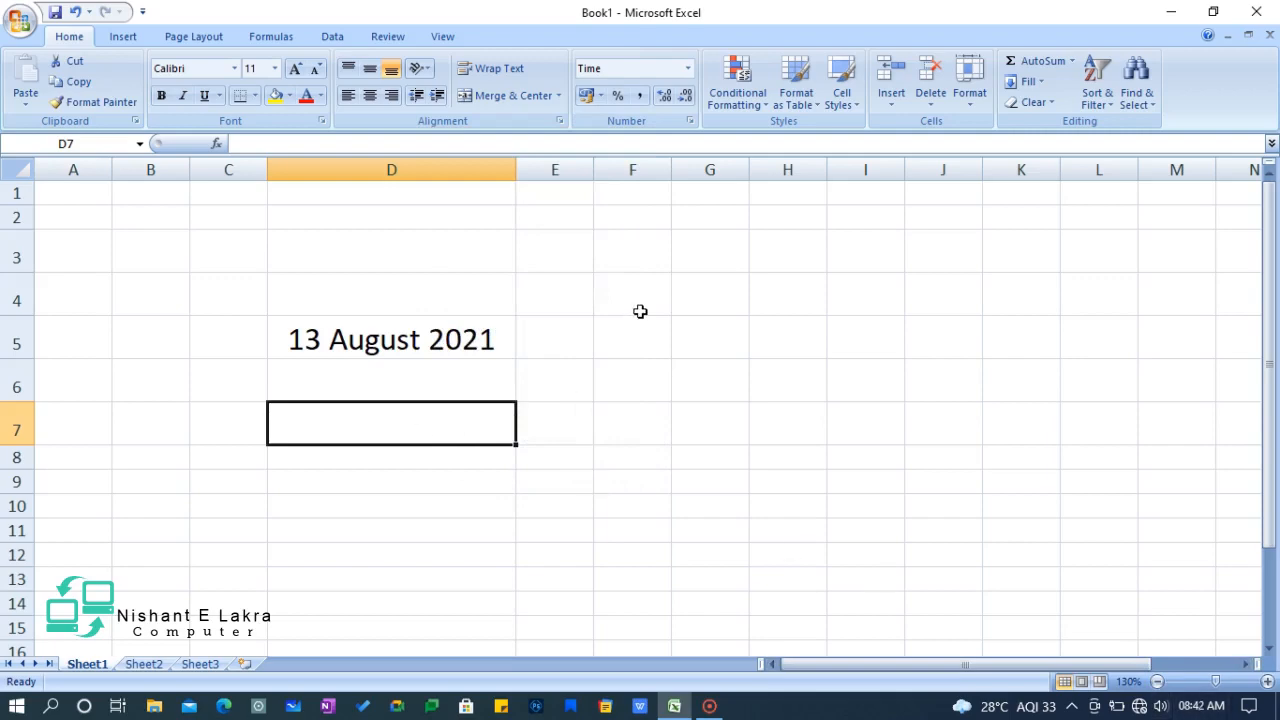
text(08:)
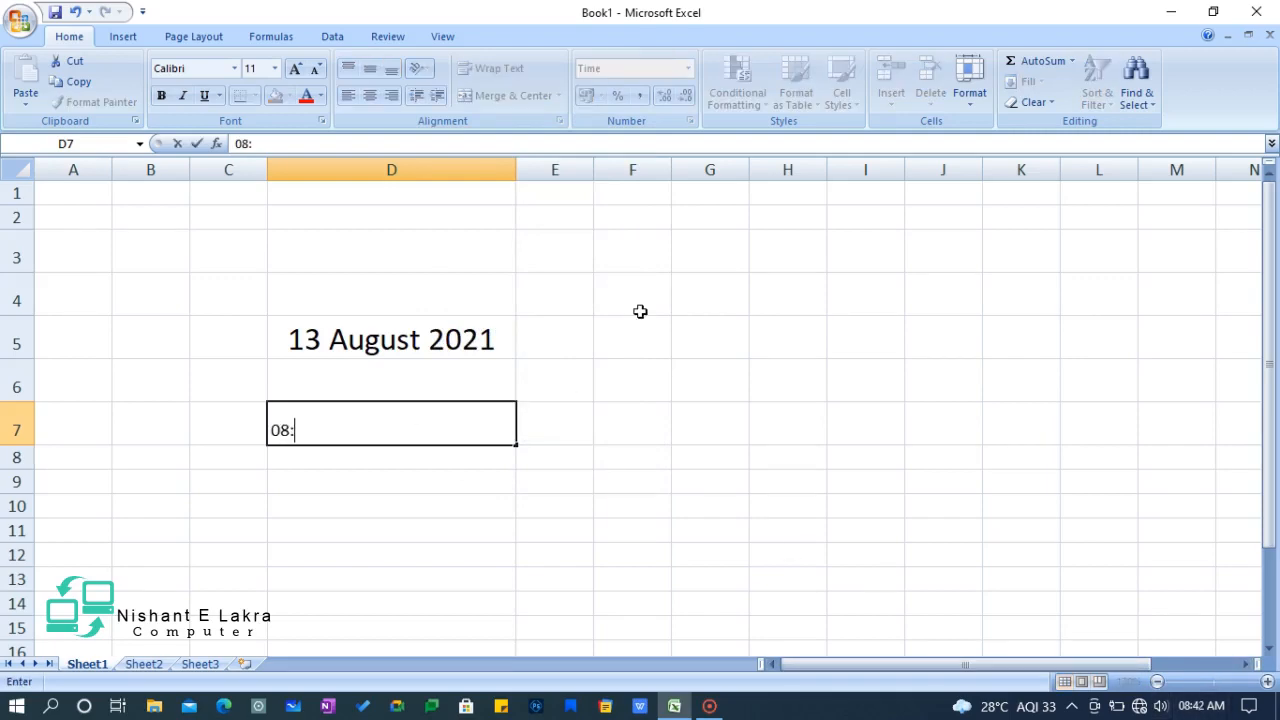
text(42)
key(Return)
- Set the font size of the time in cell D7 to 28
click(490, 408)
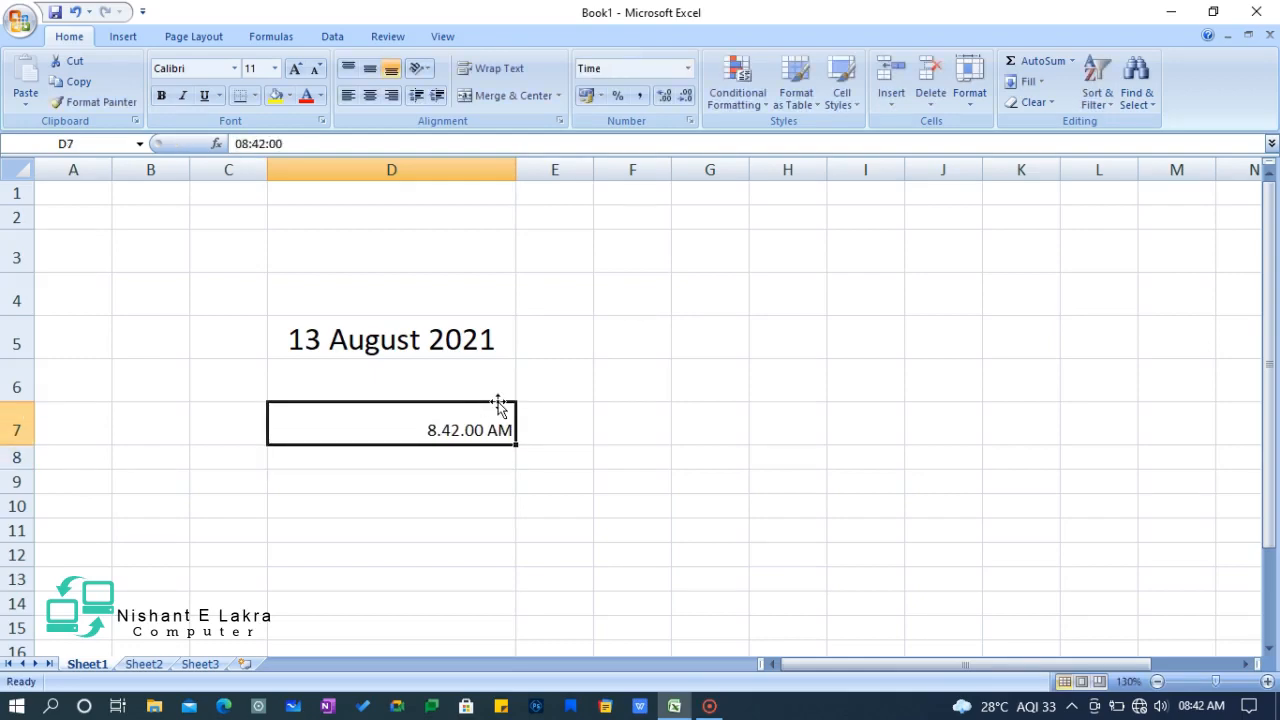
click(274, 68)
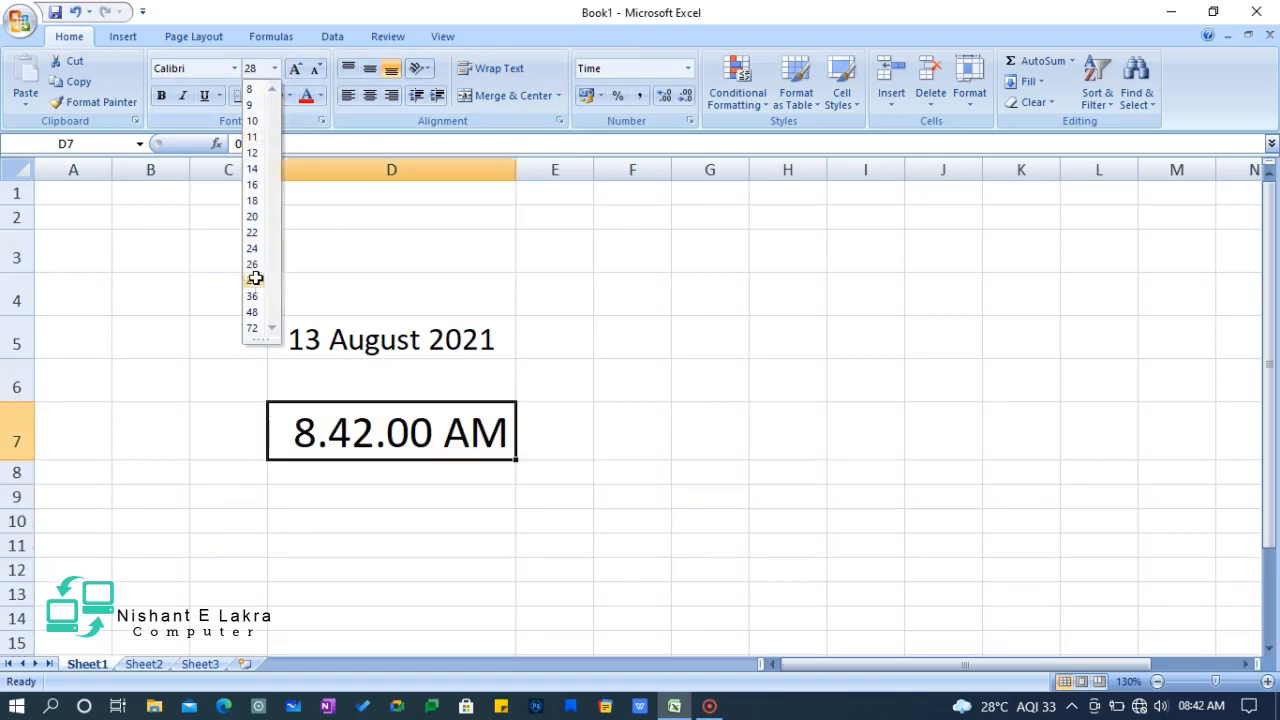
click(252, 281)
click(631, 417)
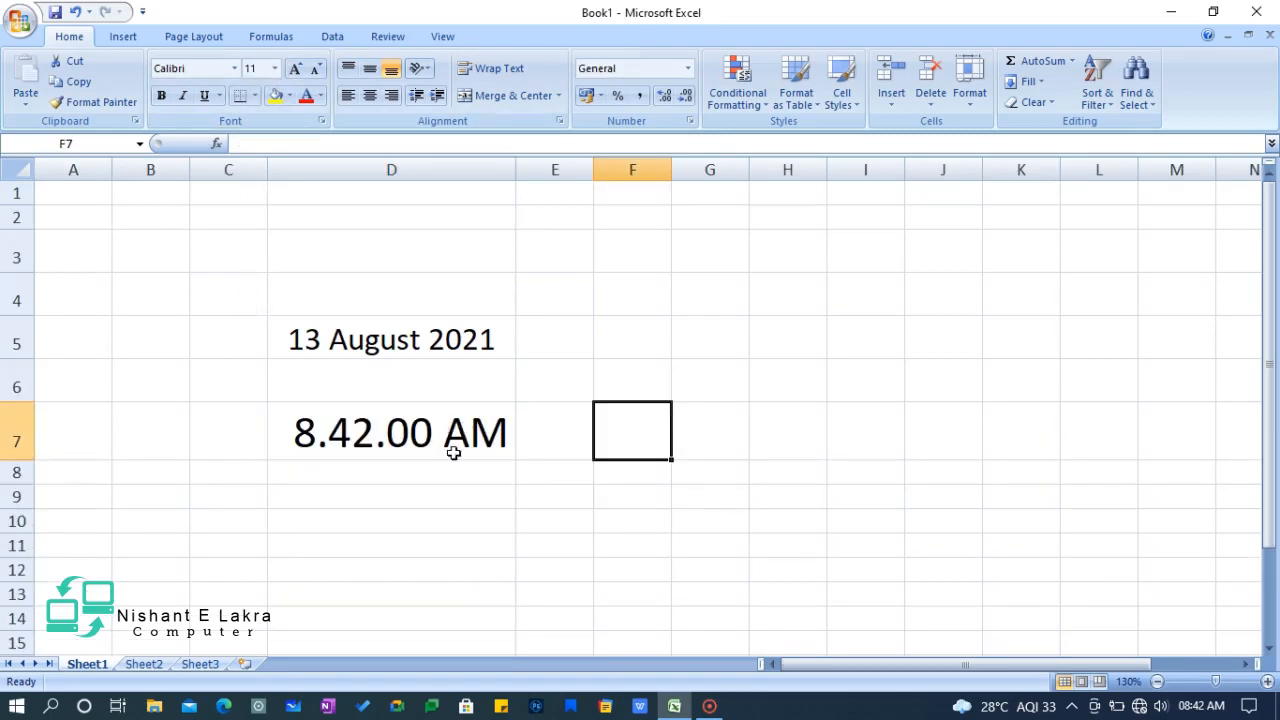
- Change the Time format of cell D7 to the *13:30:55 type and center the cell horizontally
click(405, 430)
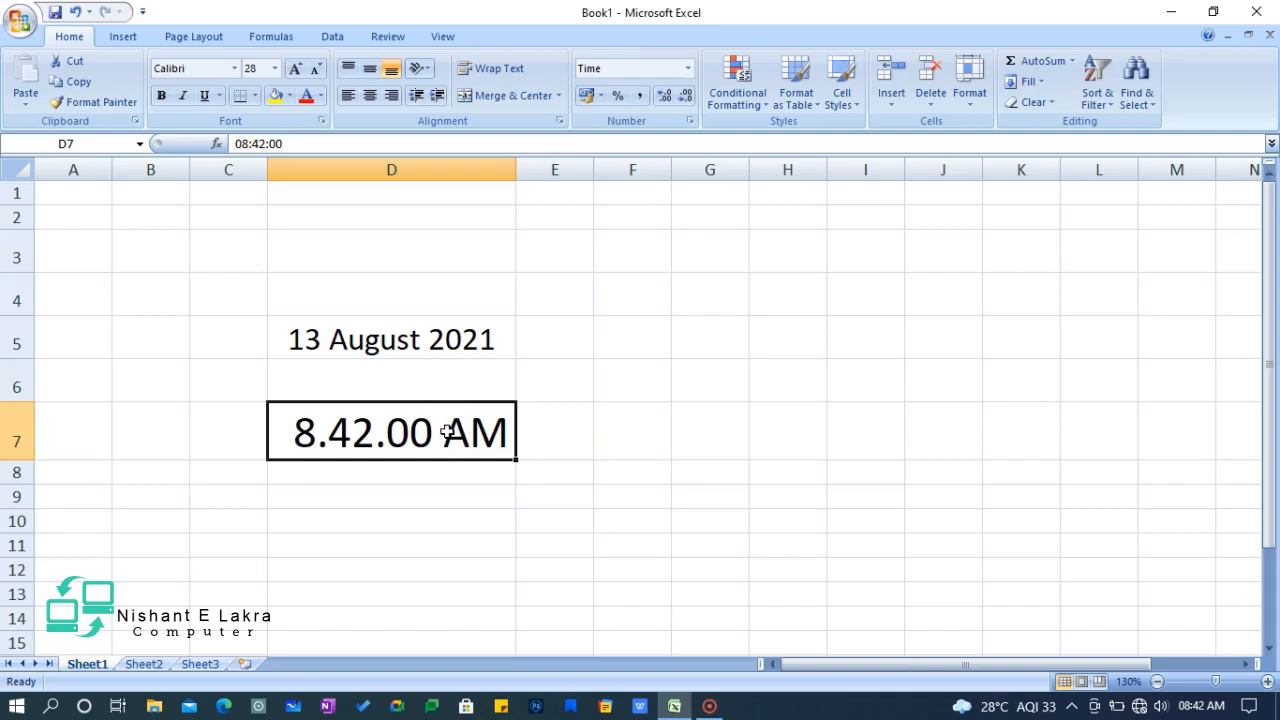
right_click(448, 431)
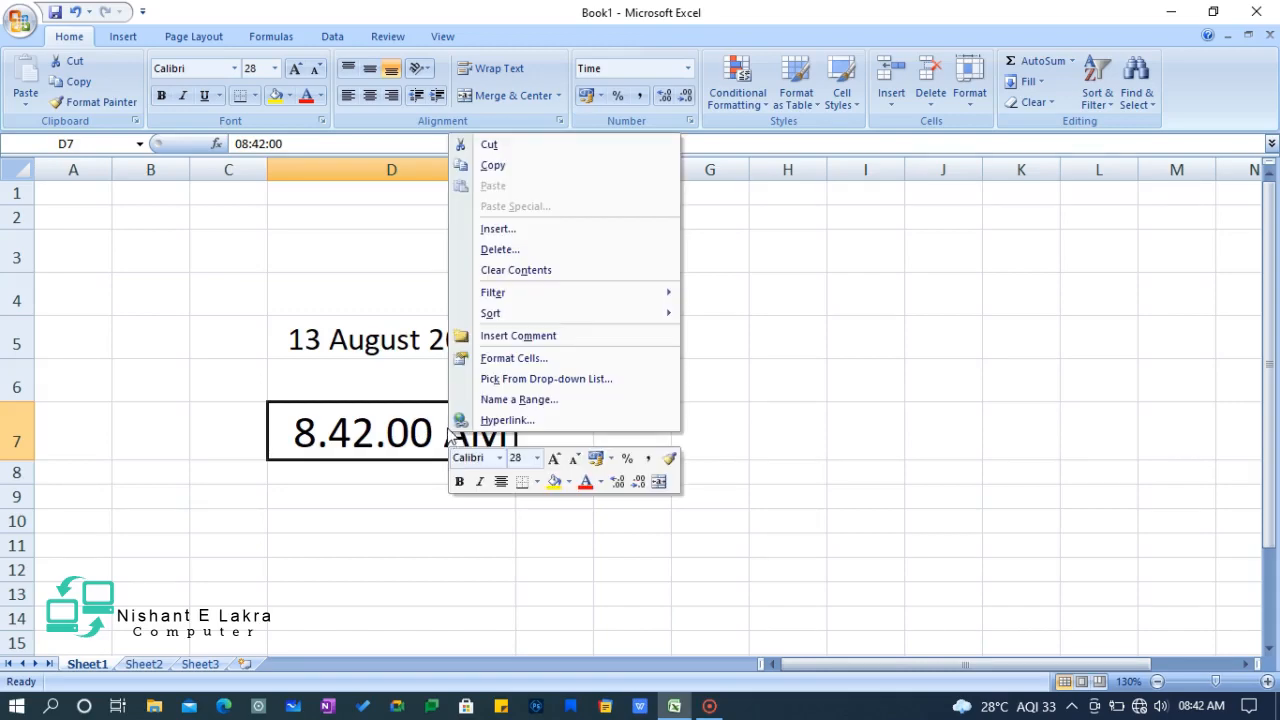
click(491, 358)
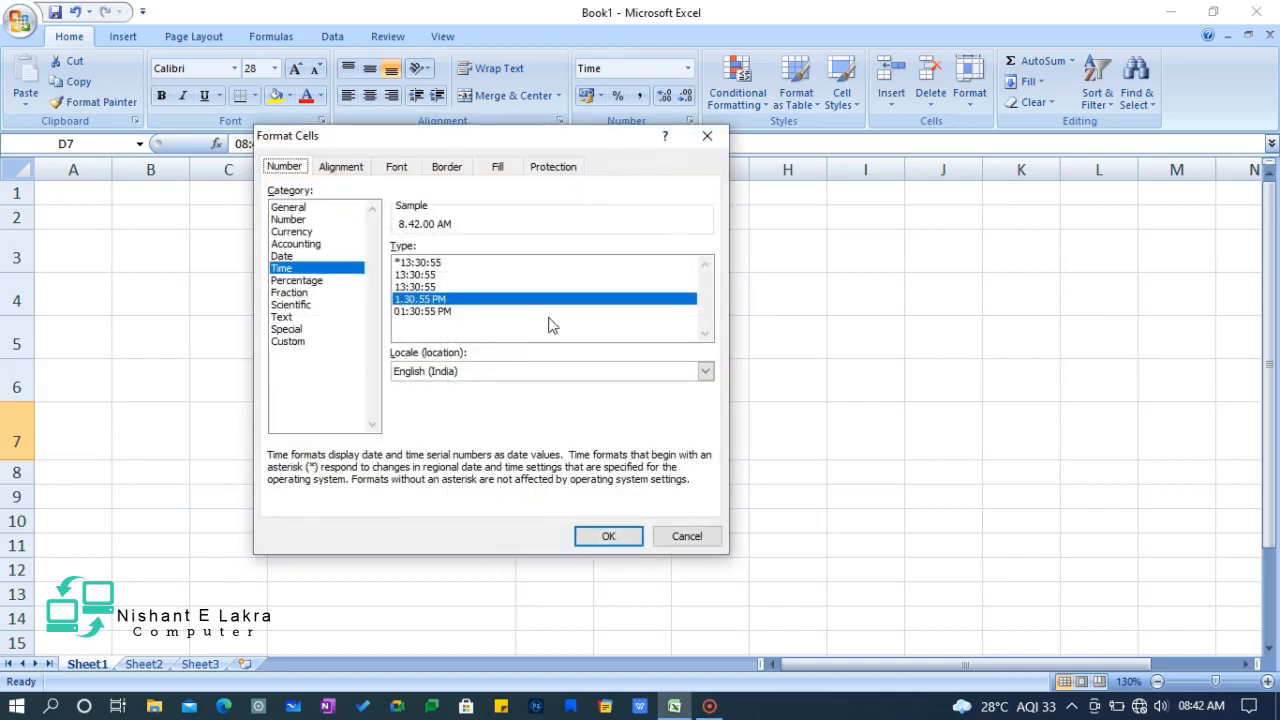
click(447, 265)
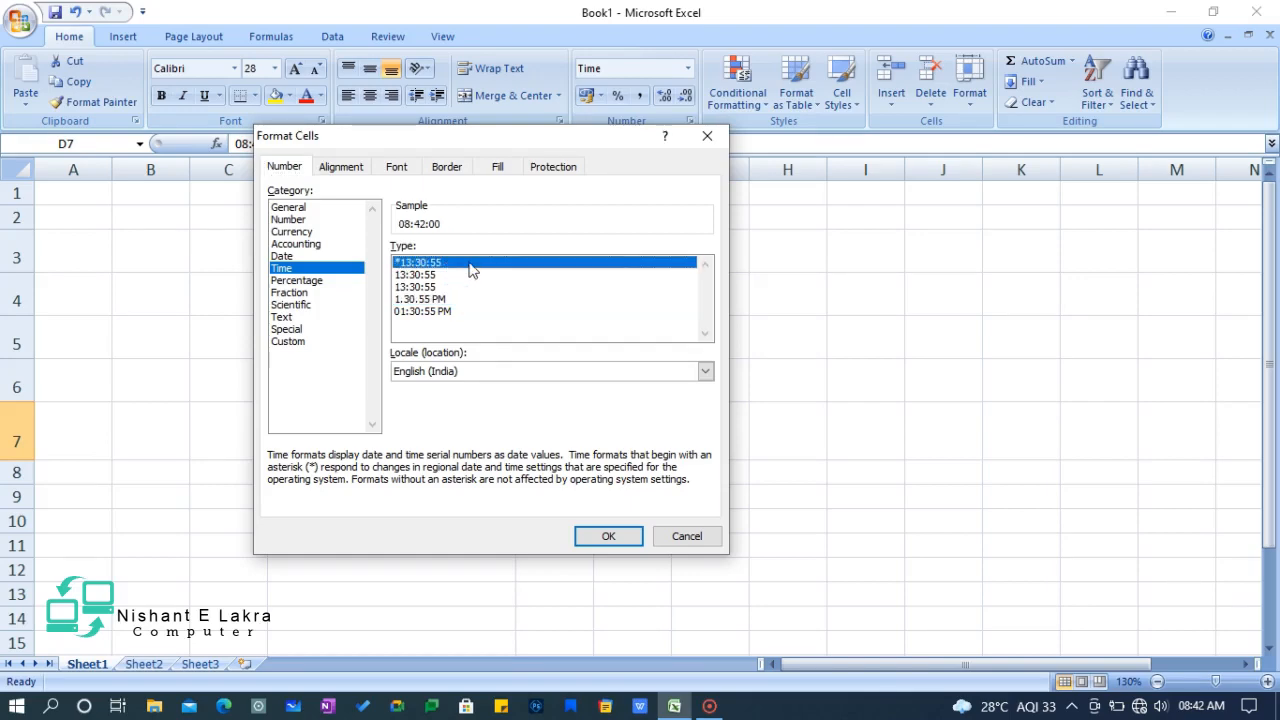
click(608, 536)
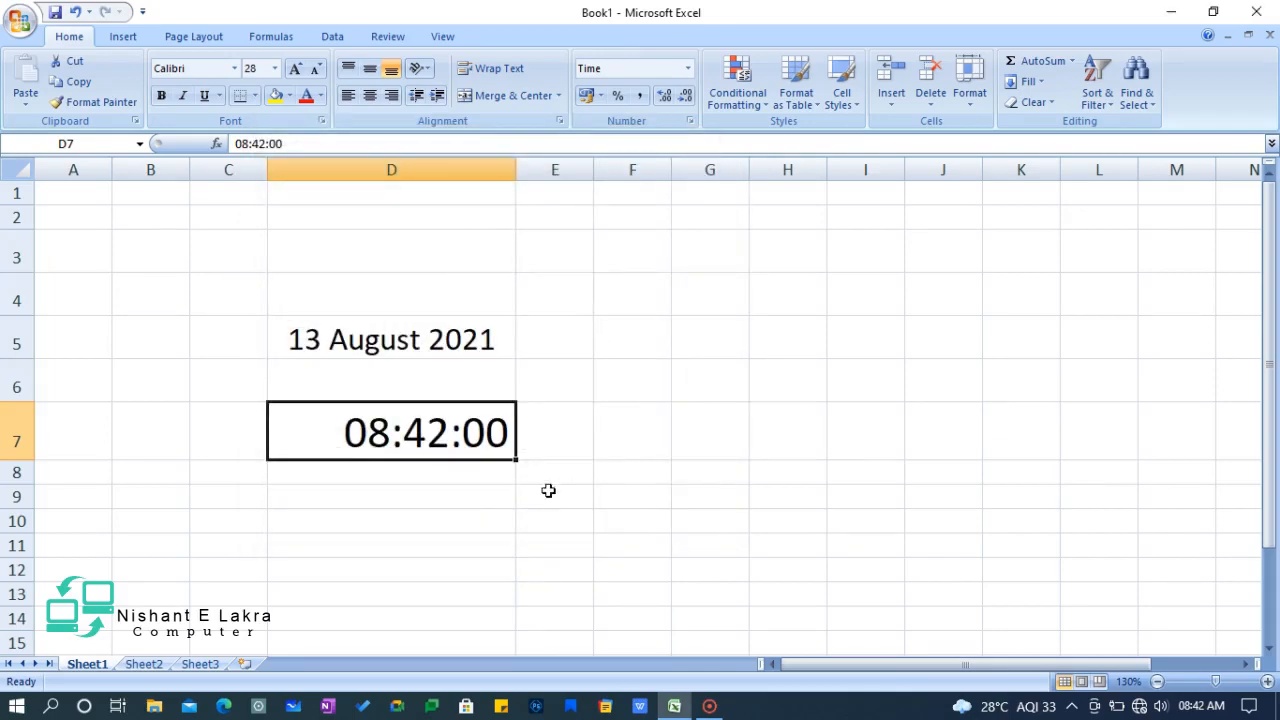
click(369, 95)
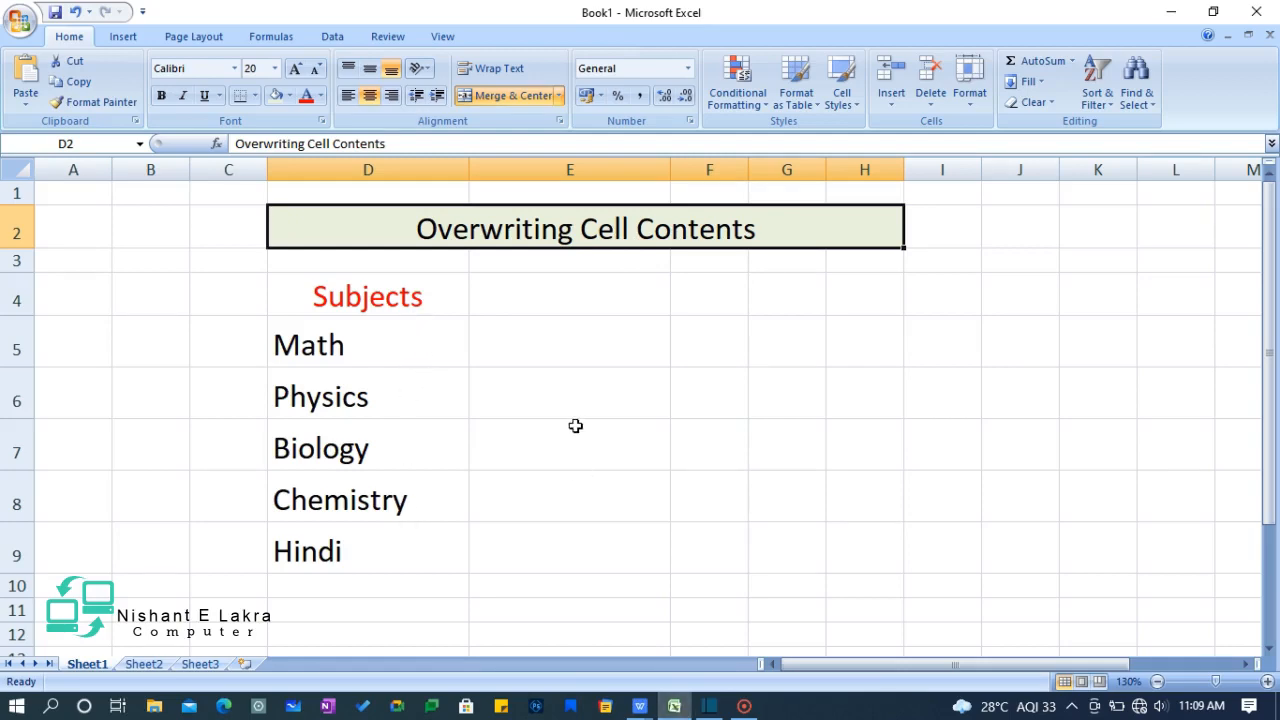
click(410, 347)
click(417, 397)
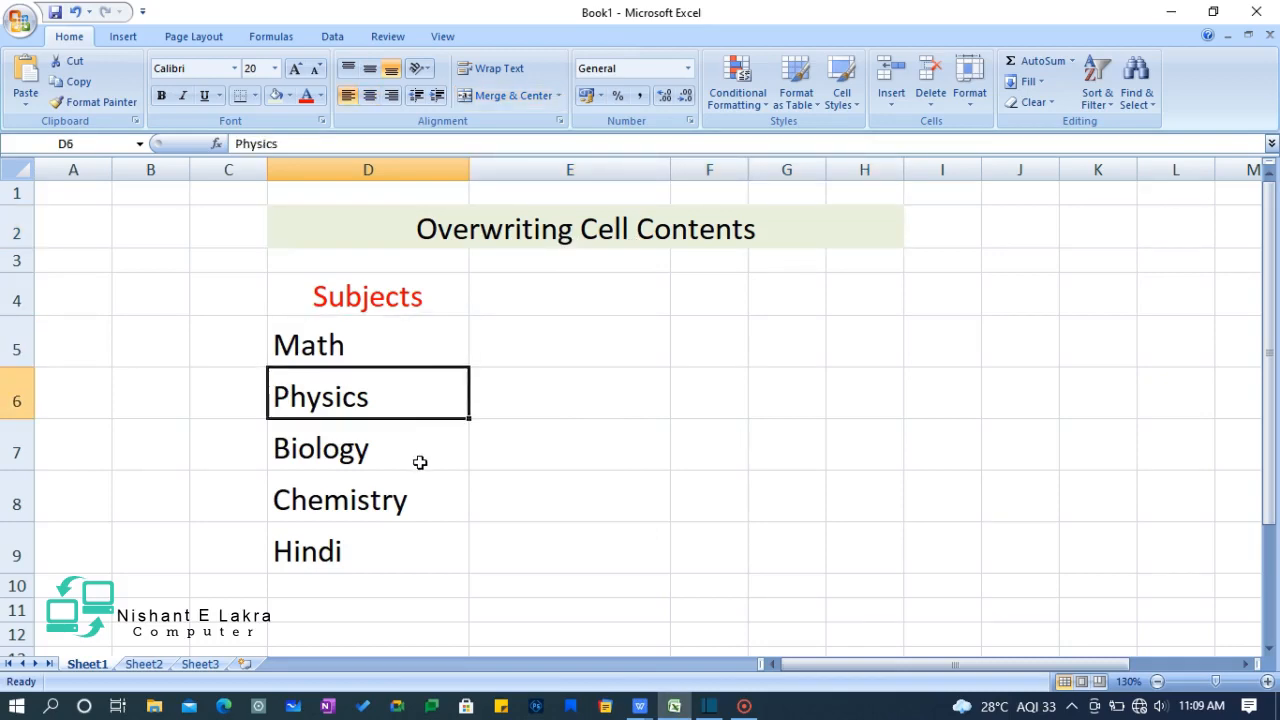
click(420, 462)
click(420, 503)
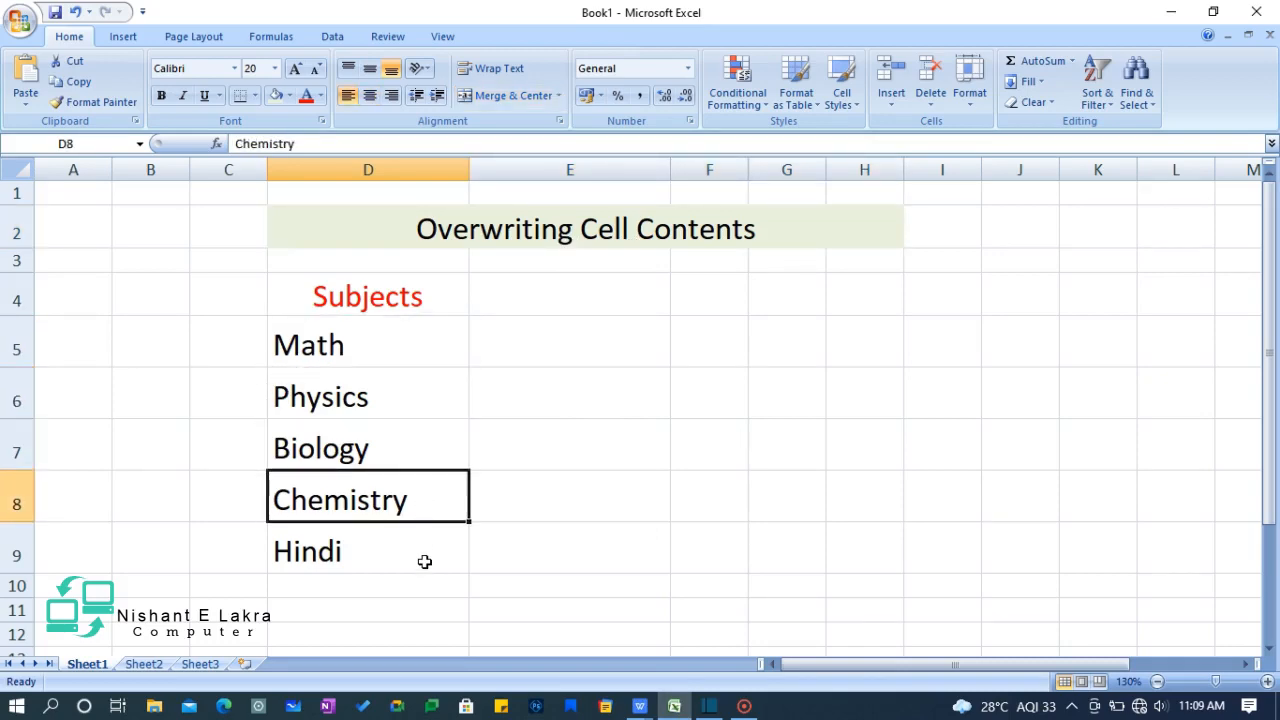
- Overwrite the subject Hindi in cell D9 with Computer
click(424, 562)
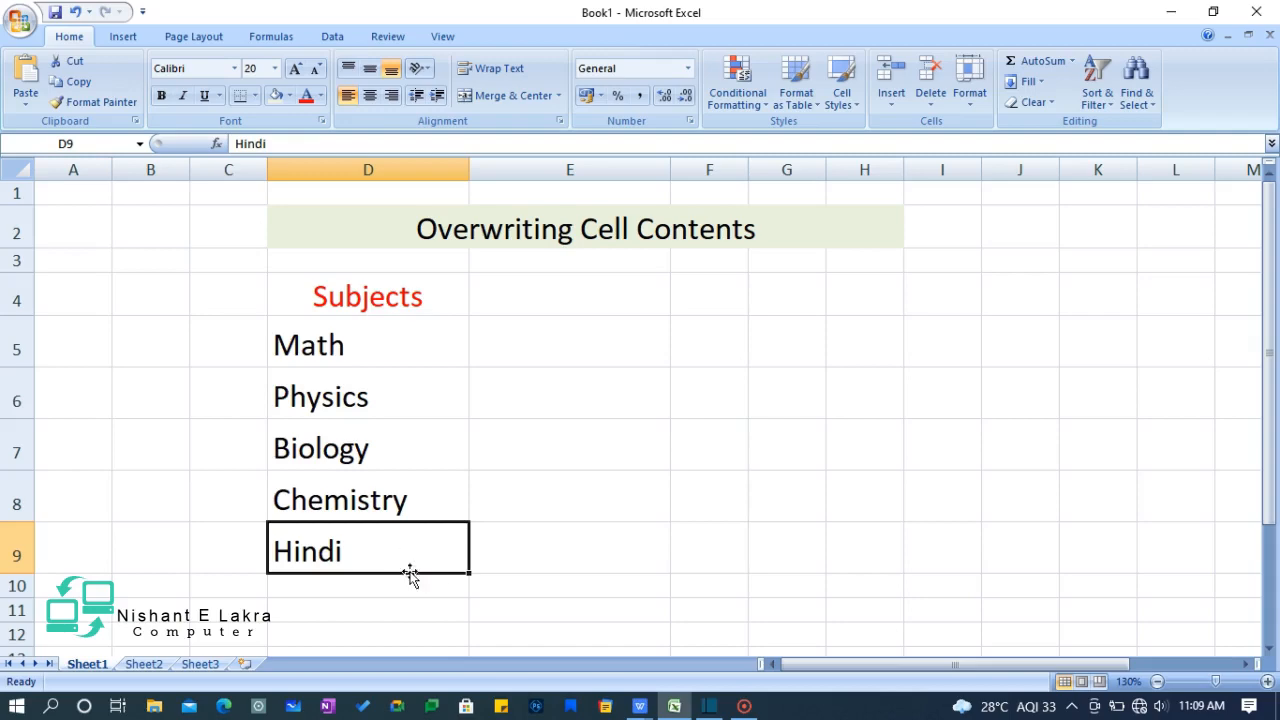
click(527, 570)
click(418, 545)
text(C)
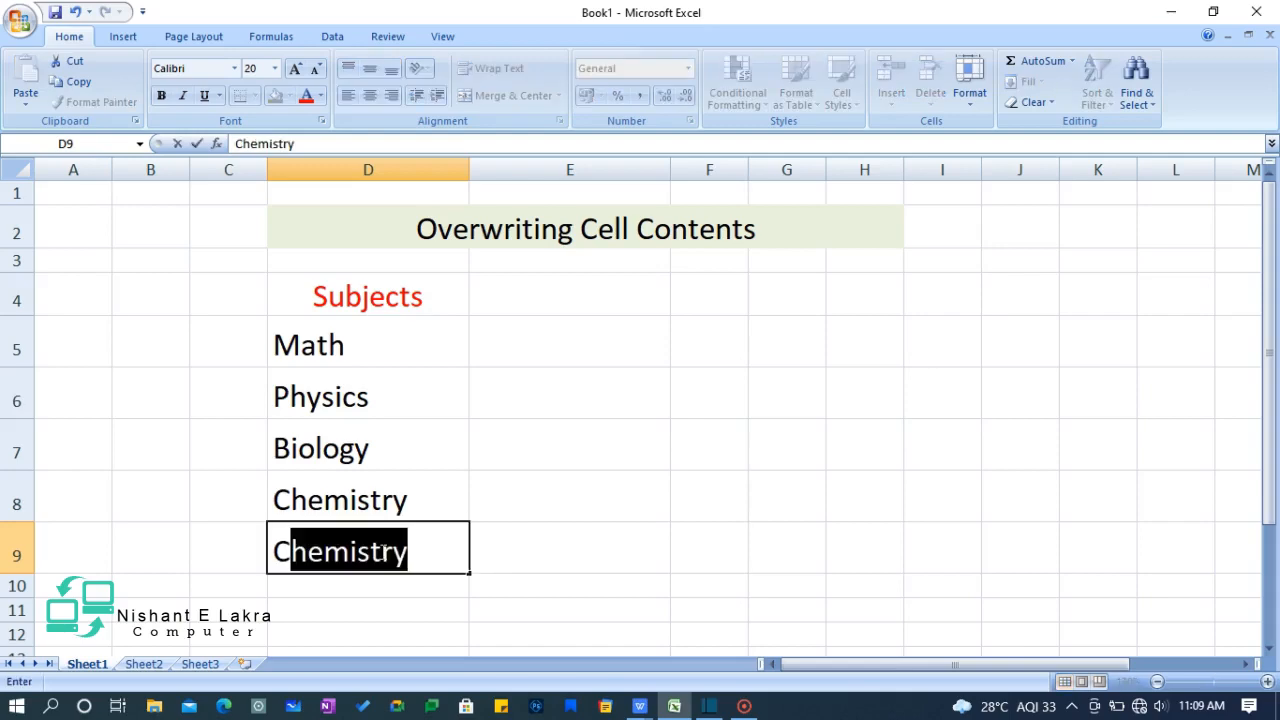
text(omputer)
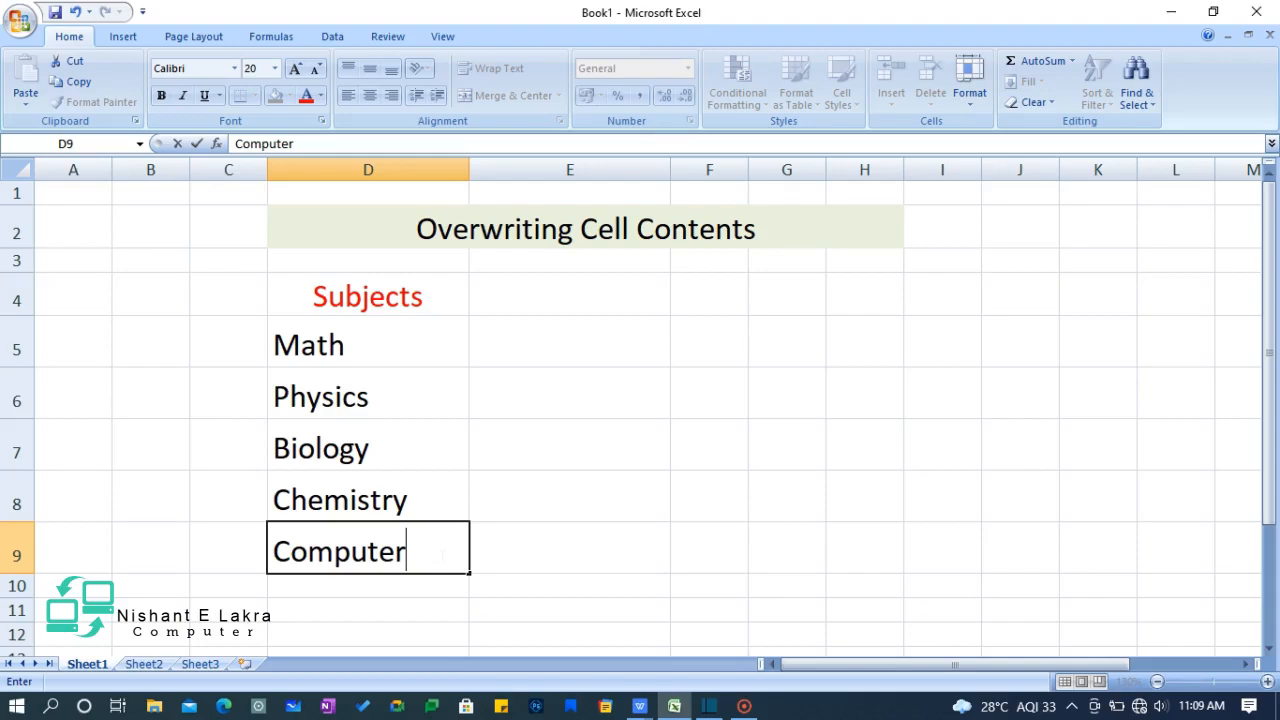
key(Return)
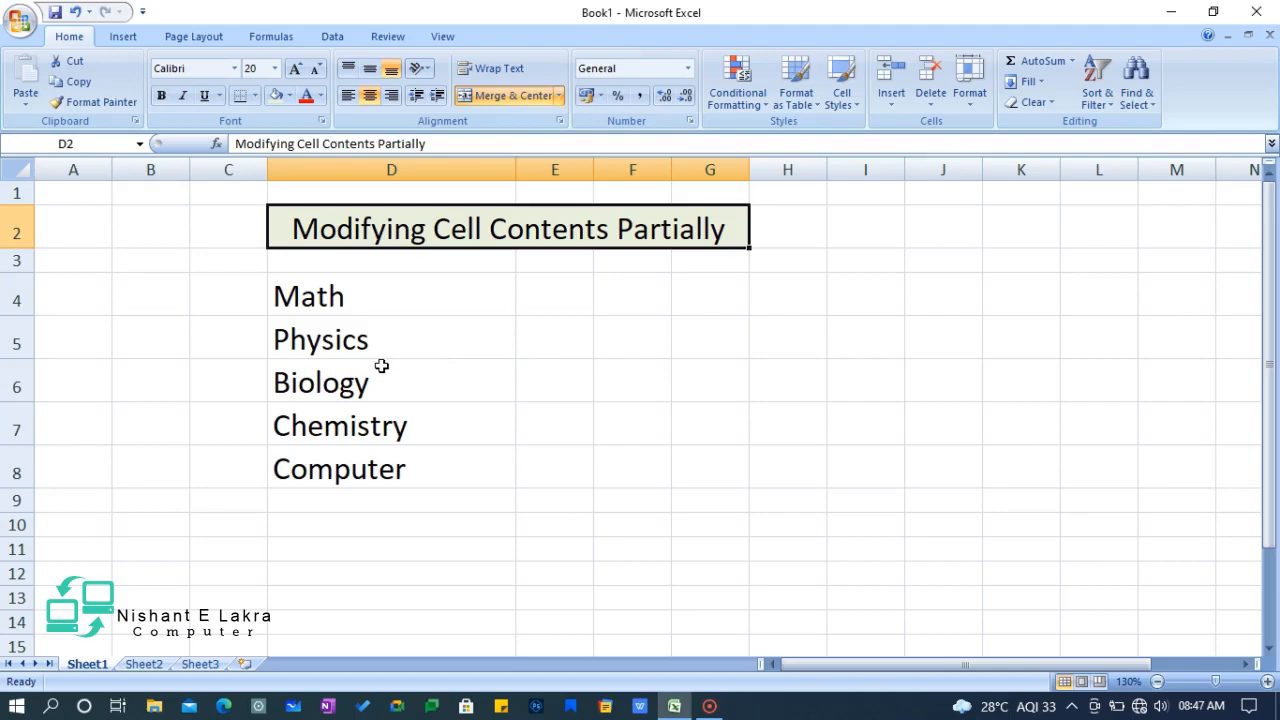
- Edit the contents of cell D4 to read MATH in capital letters
click(344, 291)
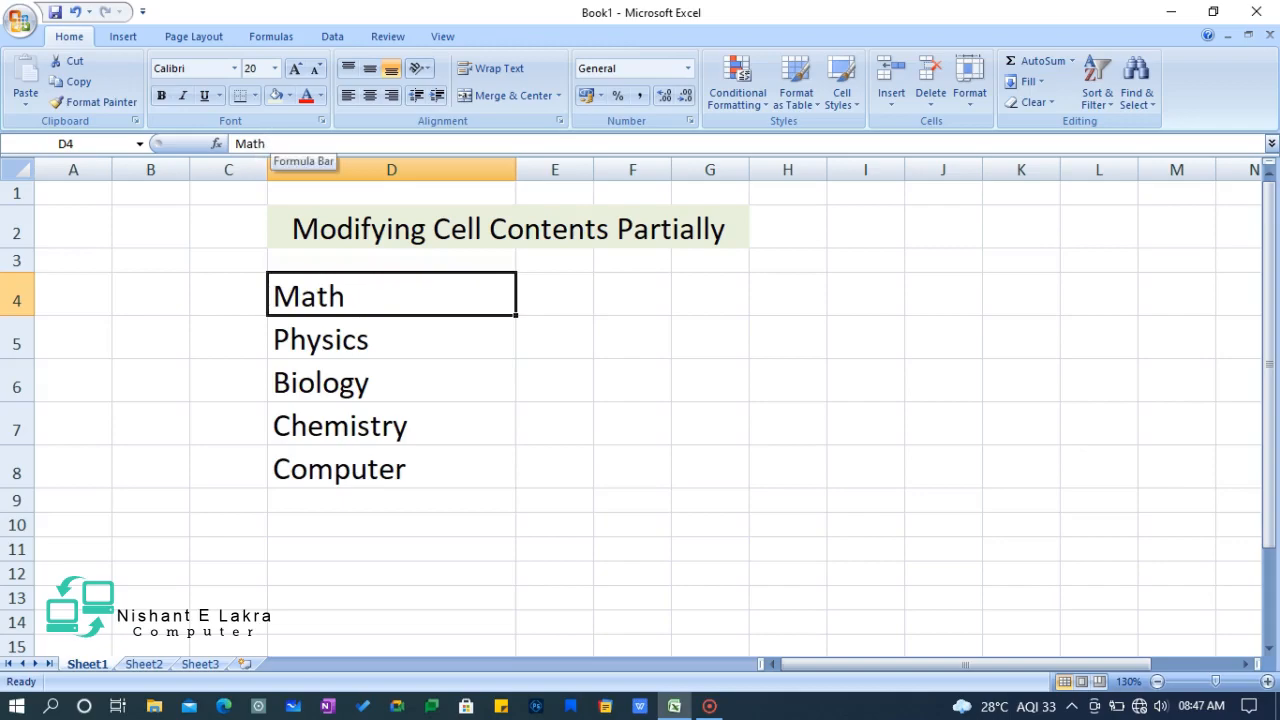
key(F2)
click(290, 144)
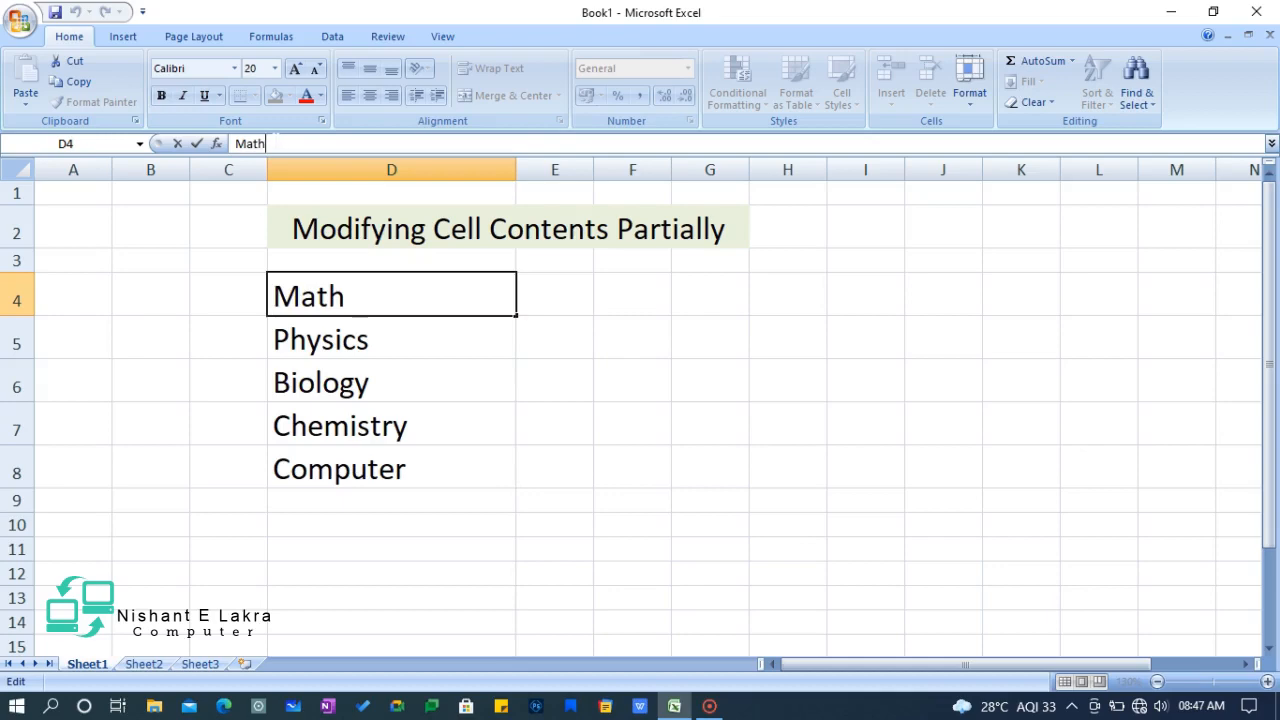
drag(265, 144, 235, 144)
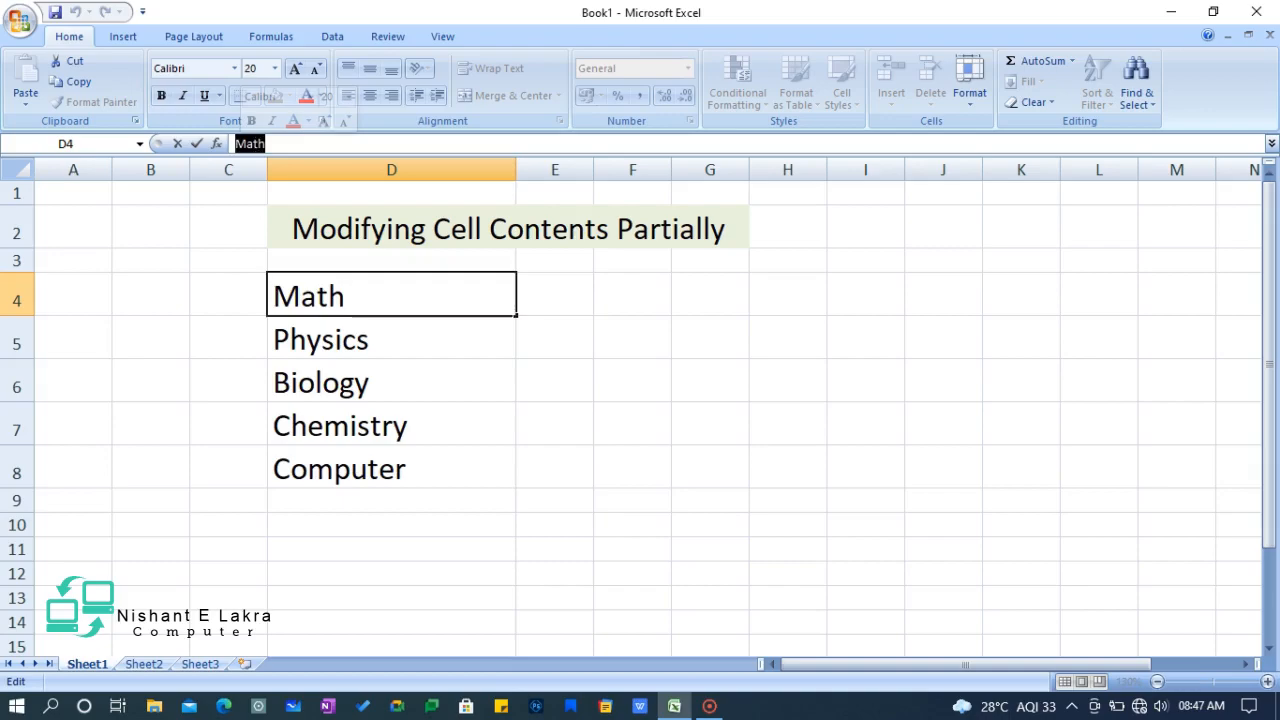
text(M)
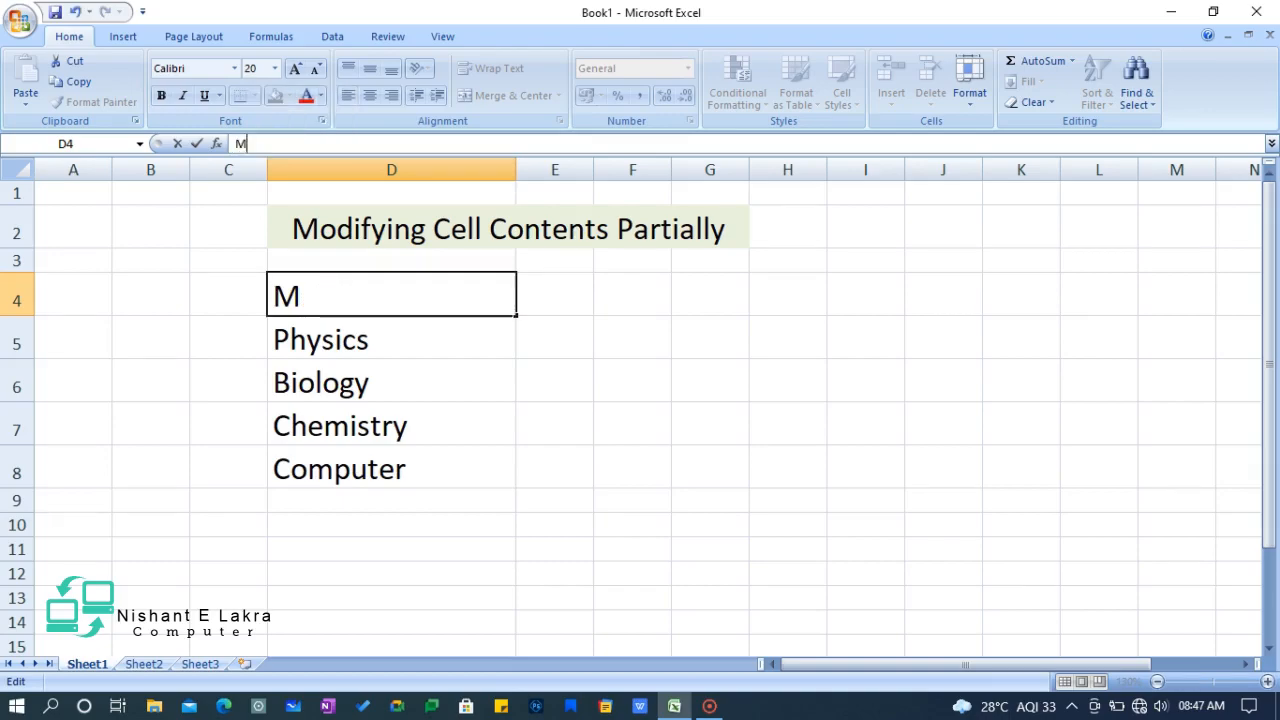
text(ATH)
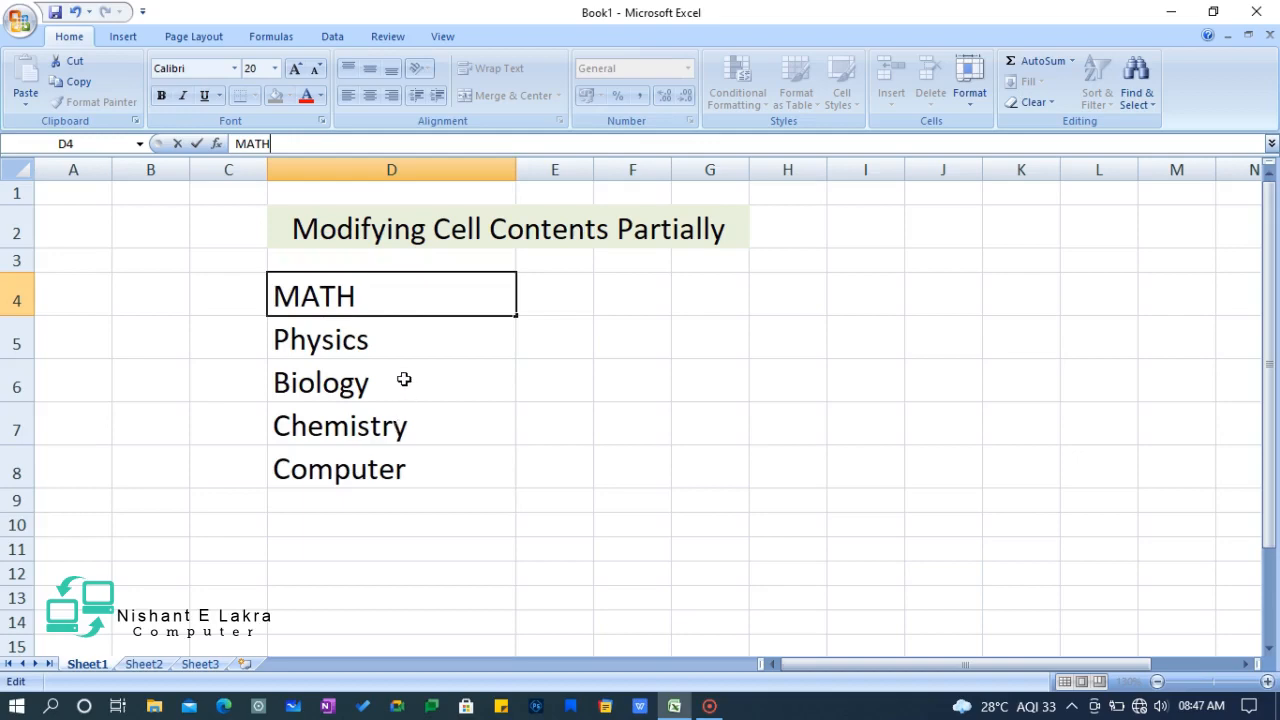
- Edit the contents of cell D7 to read CHEMISTRY in capital letters
click(380, 428)
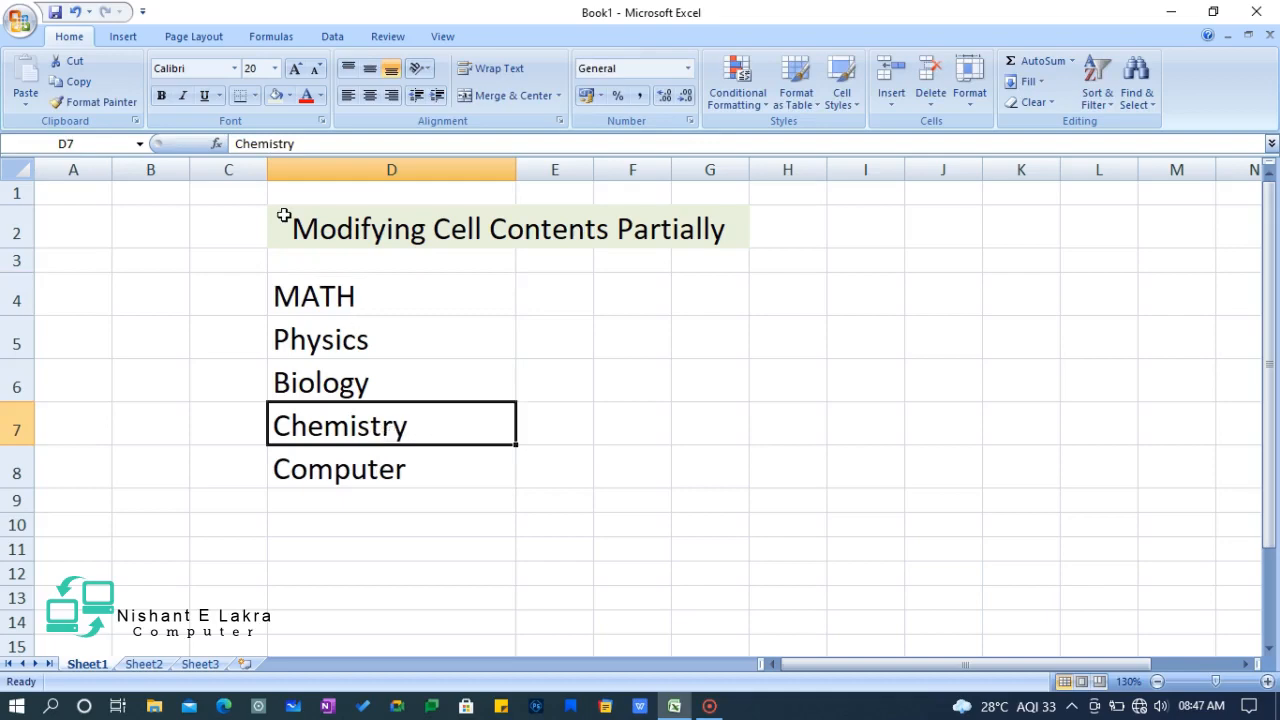
drag(296, 144, 237, 144)
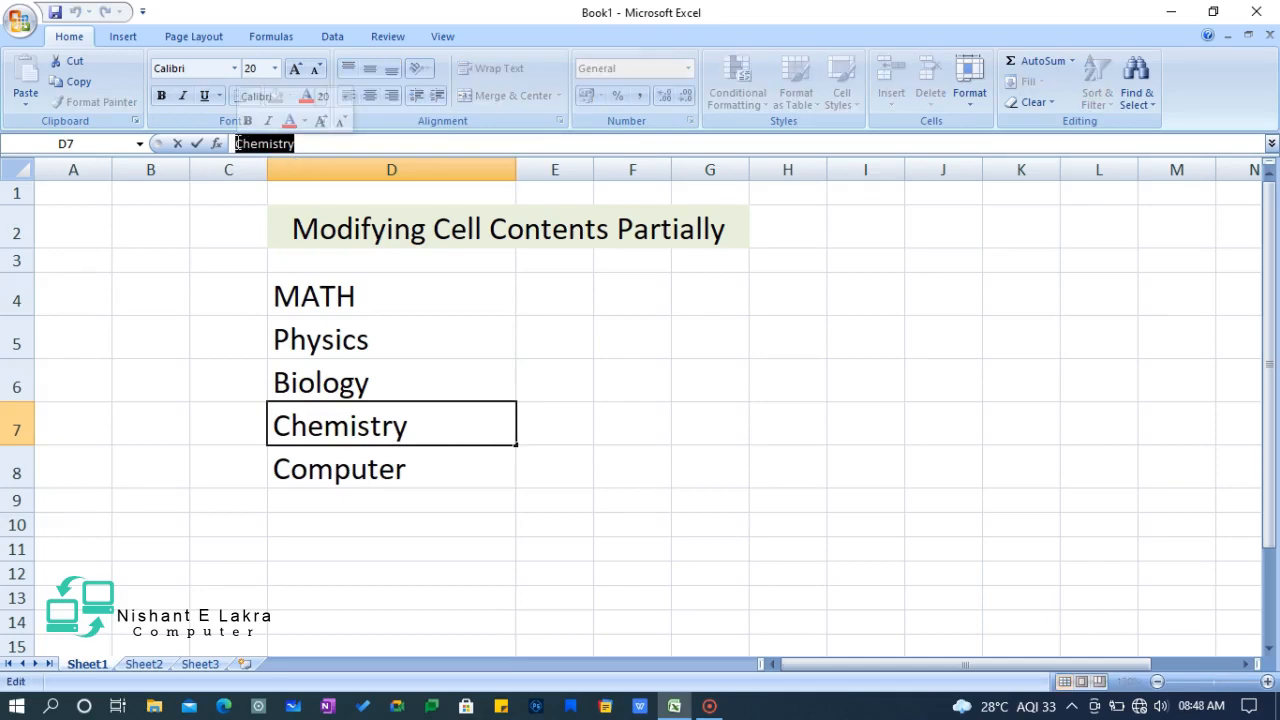
text(Ch)
key(BackSpace)
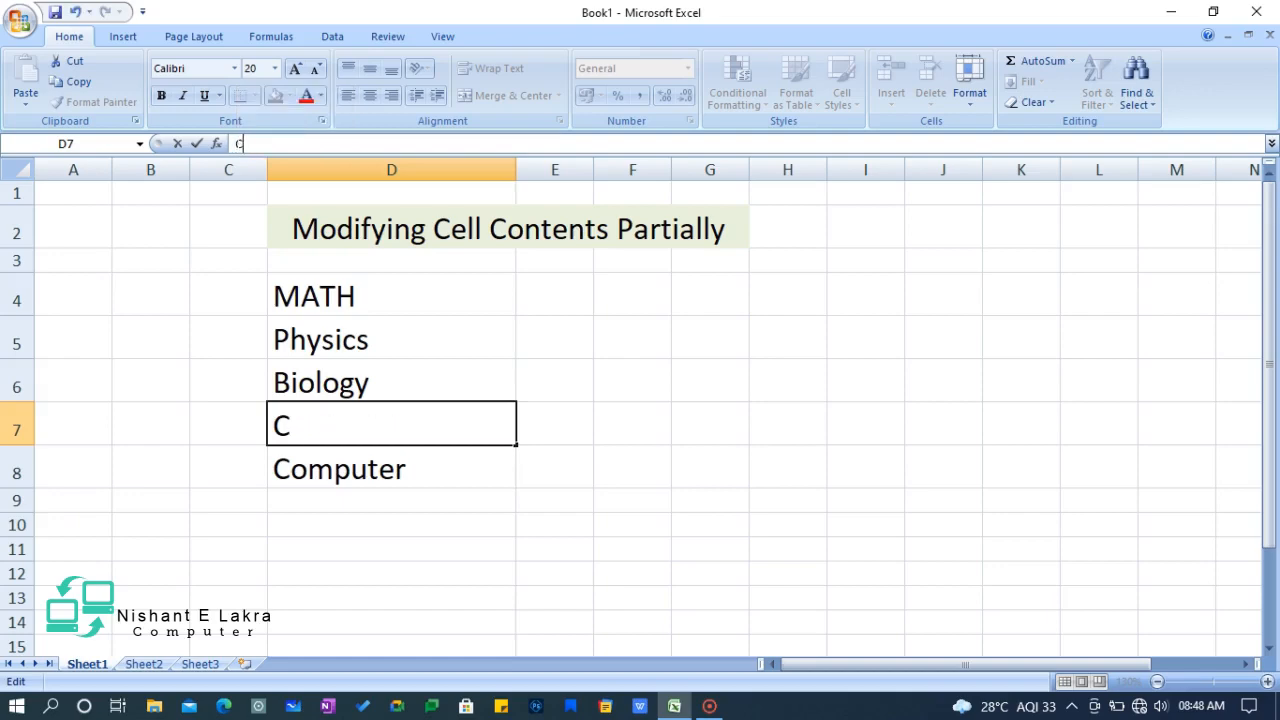
text(HEMISTY)
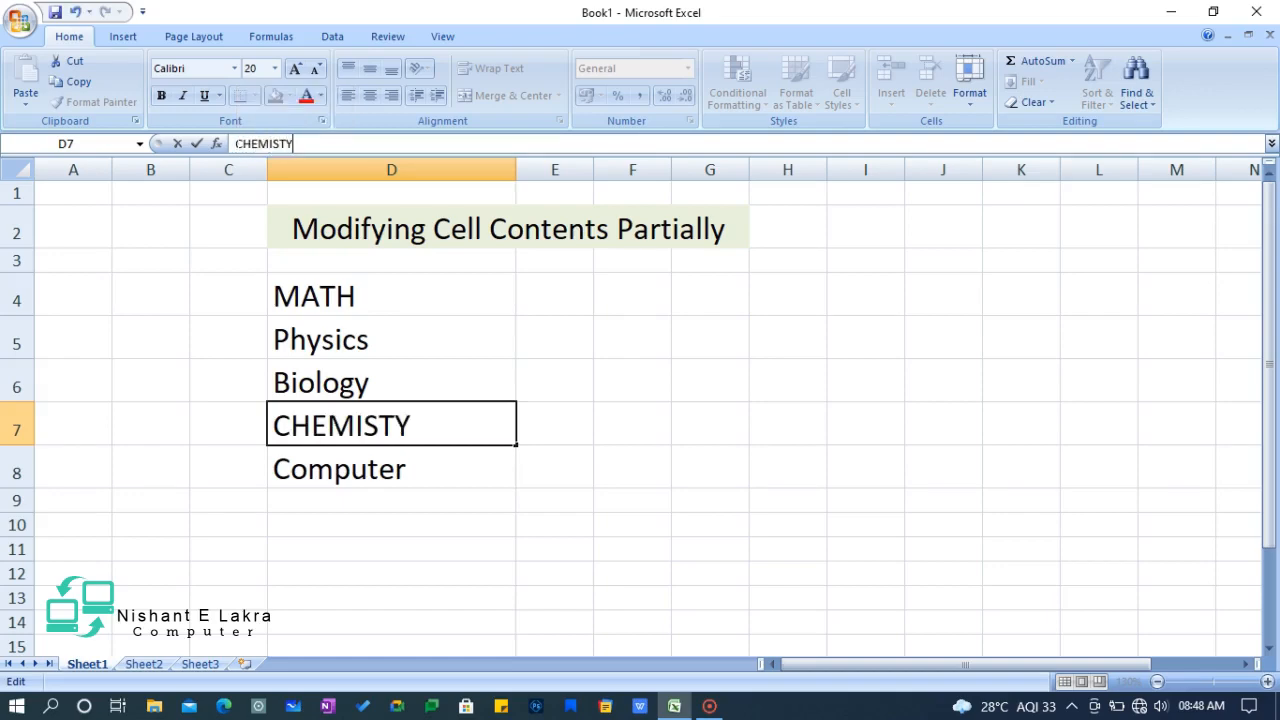
key(BackSpace)
text(RY)
key(ctrl+Return)
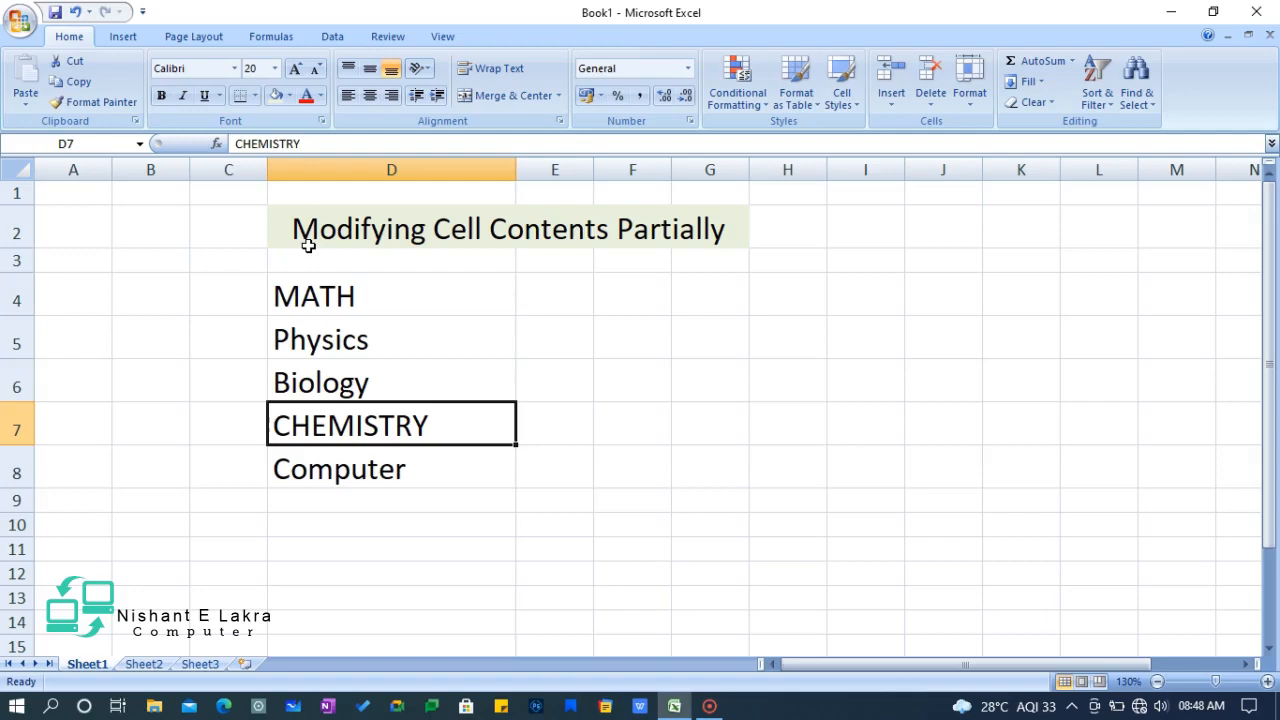
key(XF86MonBrightnessDown)
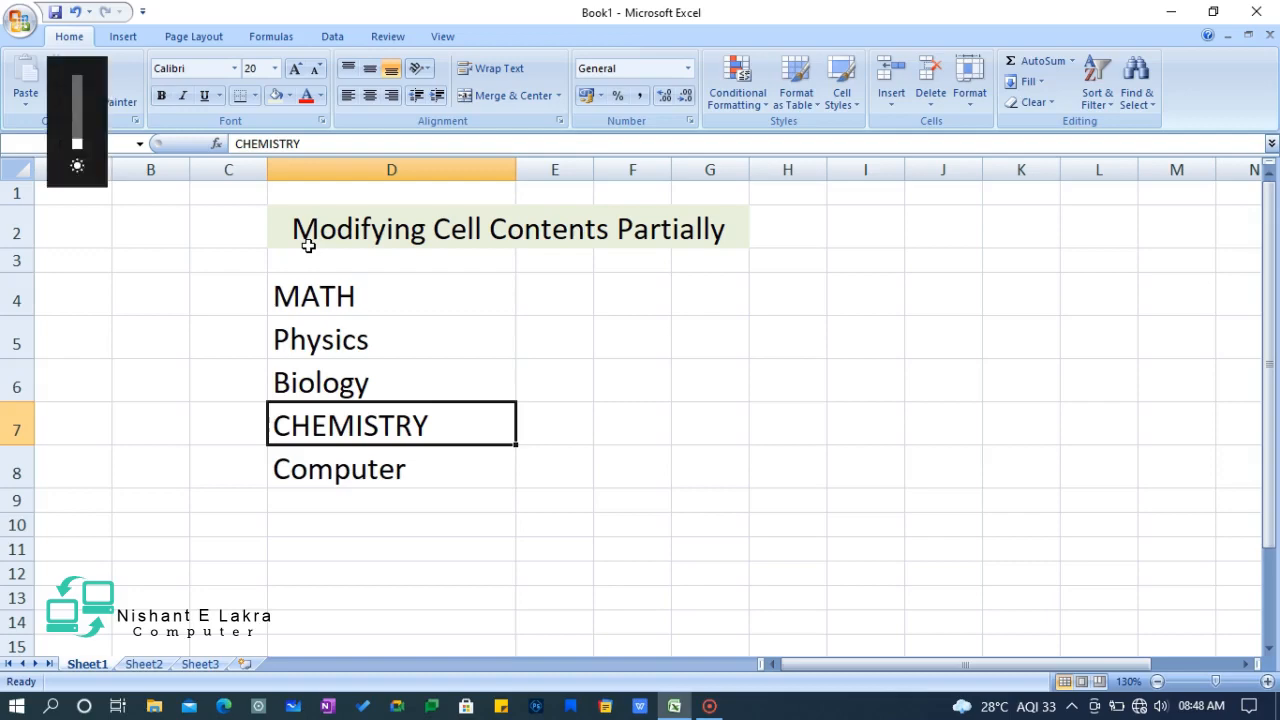
click(456, 333)
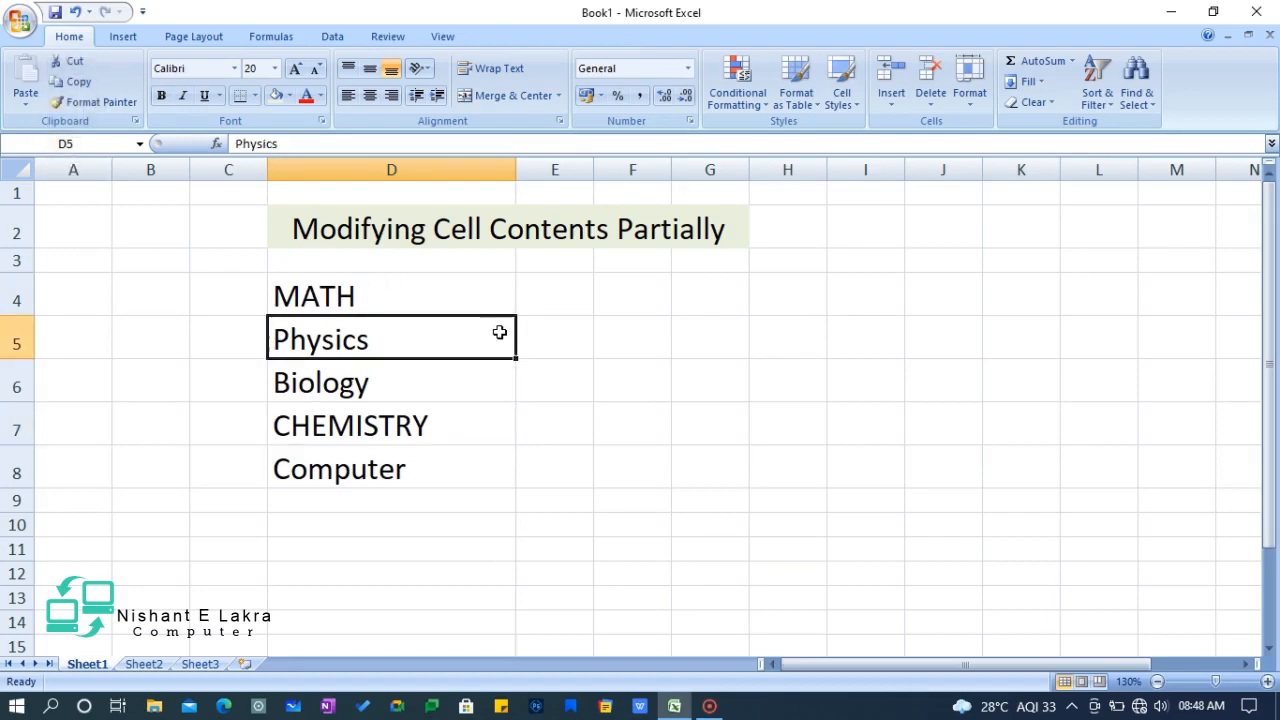
click(395, 470)
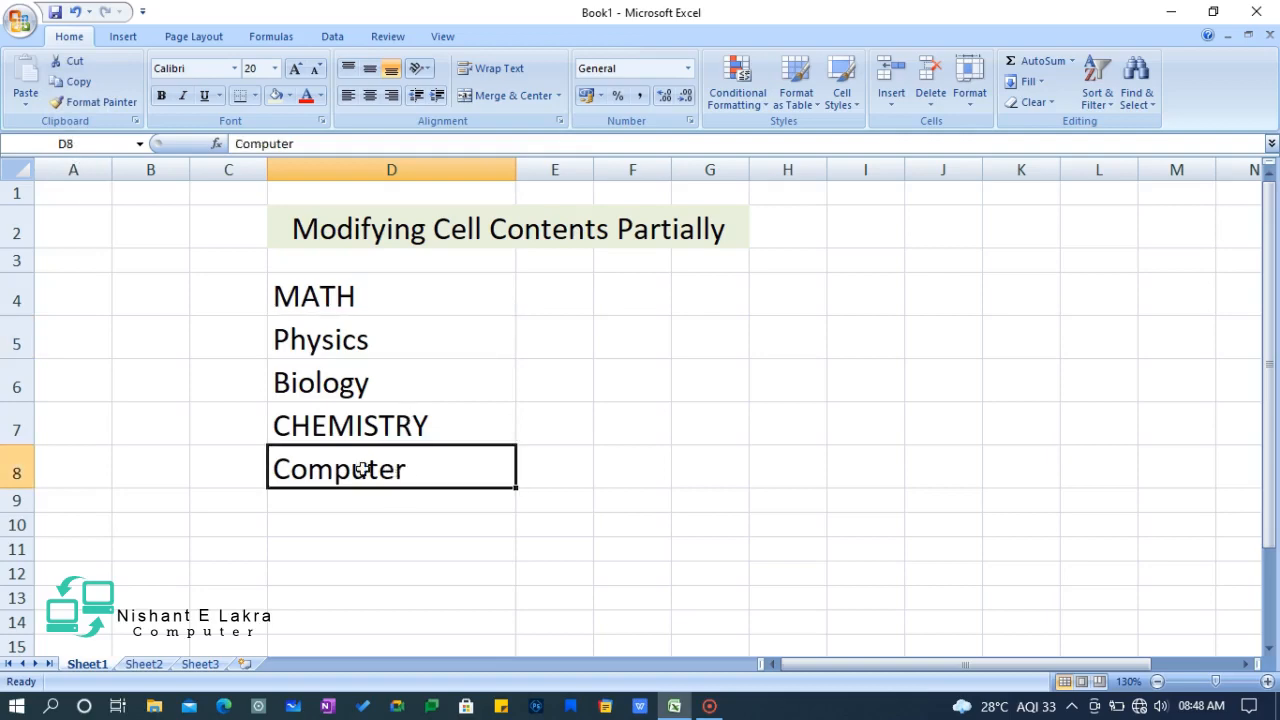
- Edit cell D6 in place, keeping the initial B and retyping the rest so it reads BIOLOGY
click(375, 386)
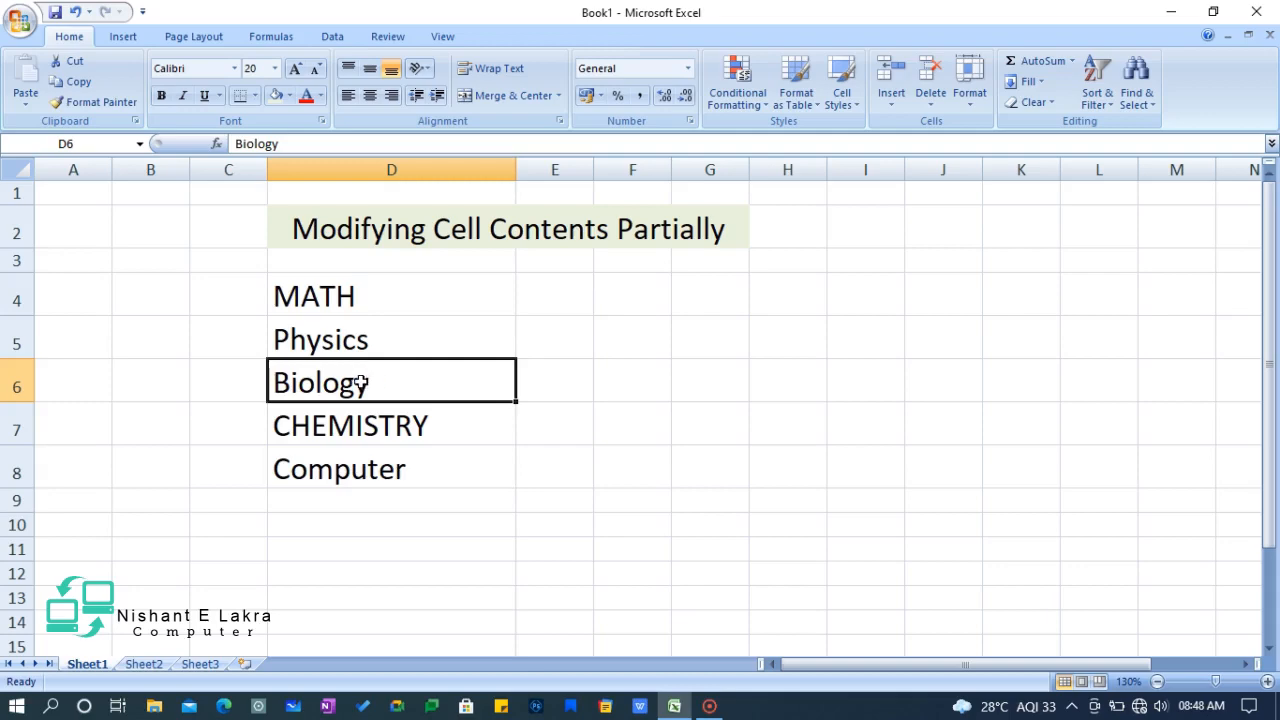
double_click(380, 376)
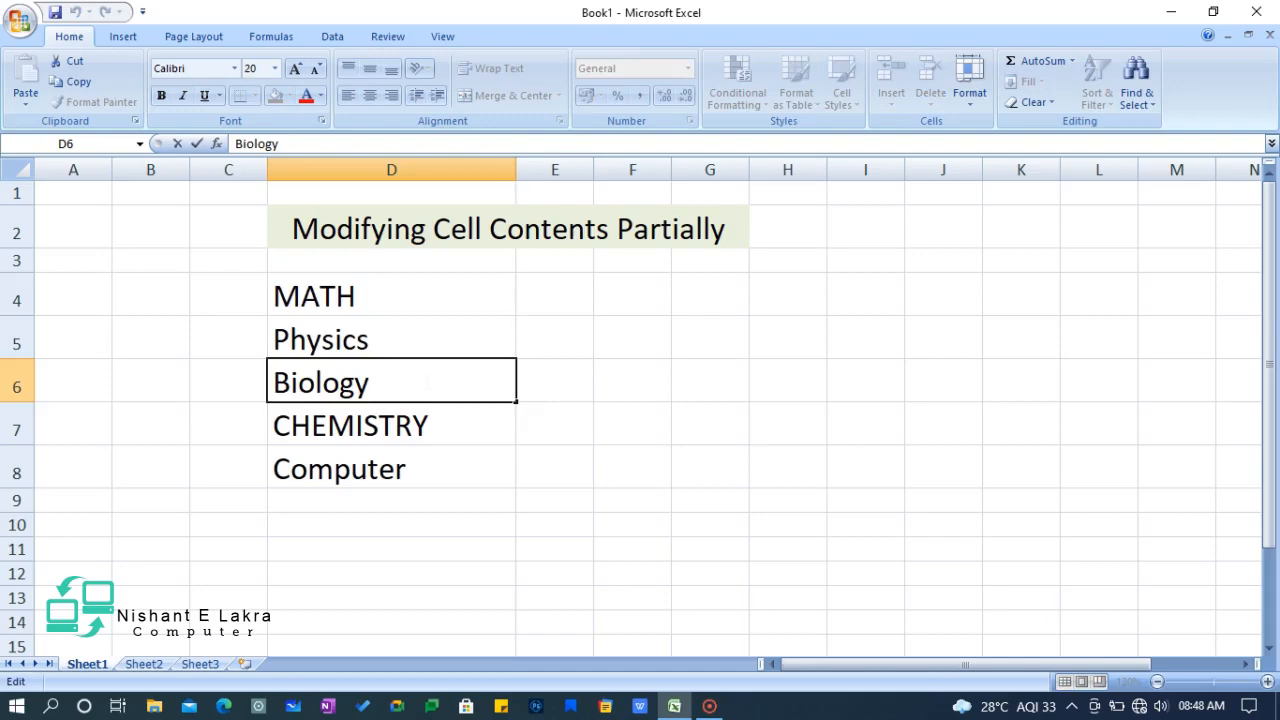
key(BackSpace)
key(BackSpace)
key(BackSpace)
key(BackSpace)
key(BackSpace)
key(BackSpace)
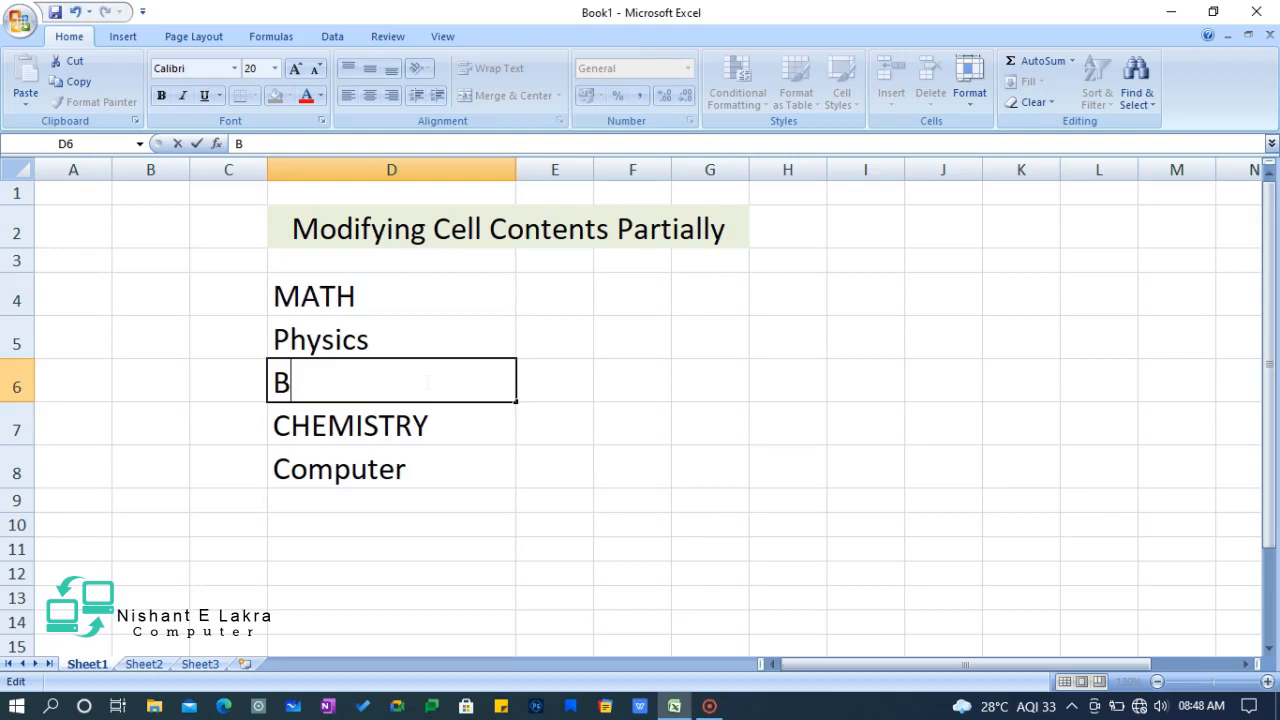
text(IOLOGY)
click(459, 475)
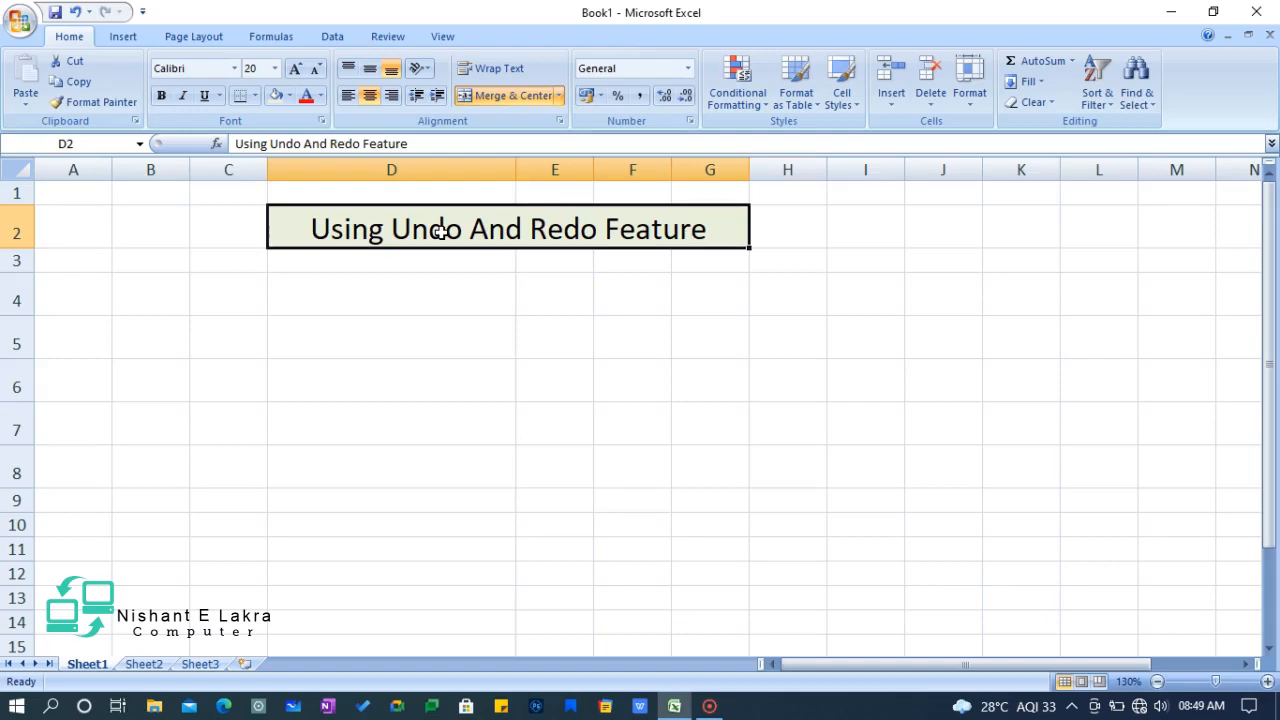
- Enter Computer in cell D5 below the Using Undo And Redo Feature heading and center it horizontally
click(434, 340)
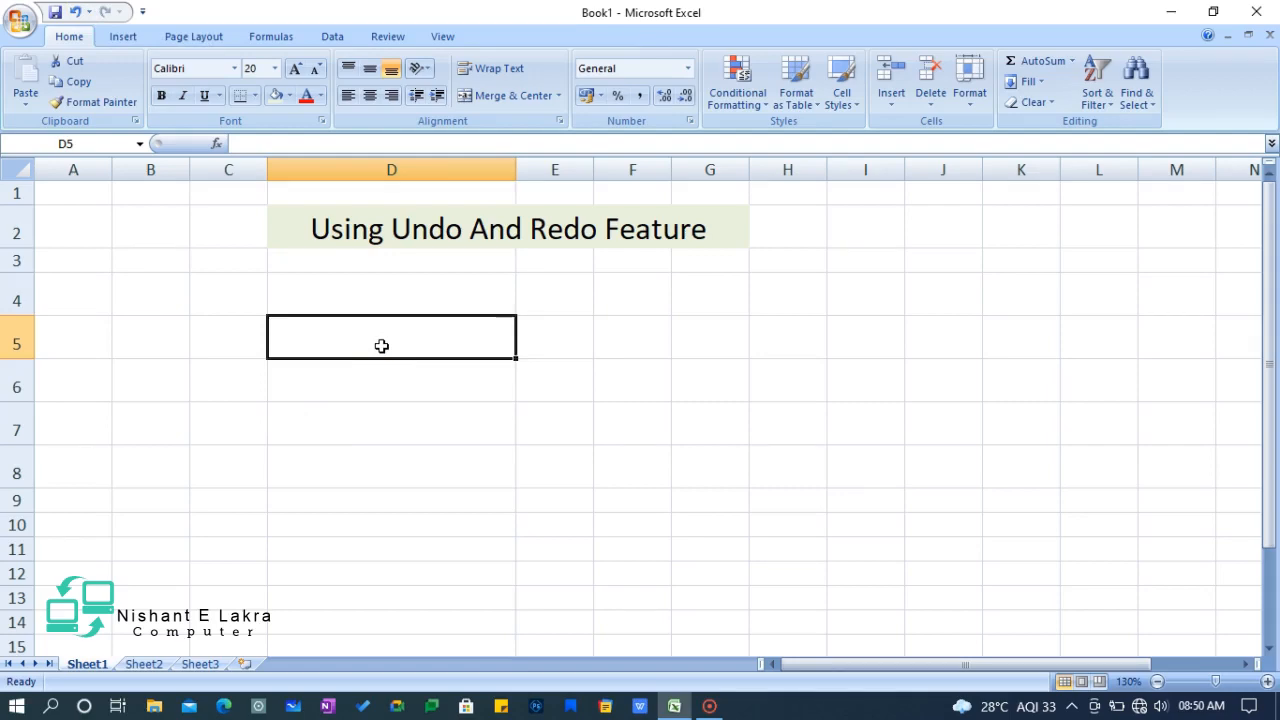
text(Computer)
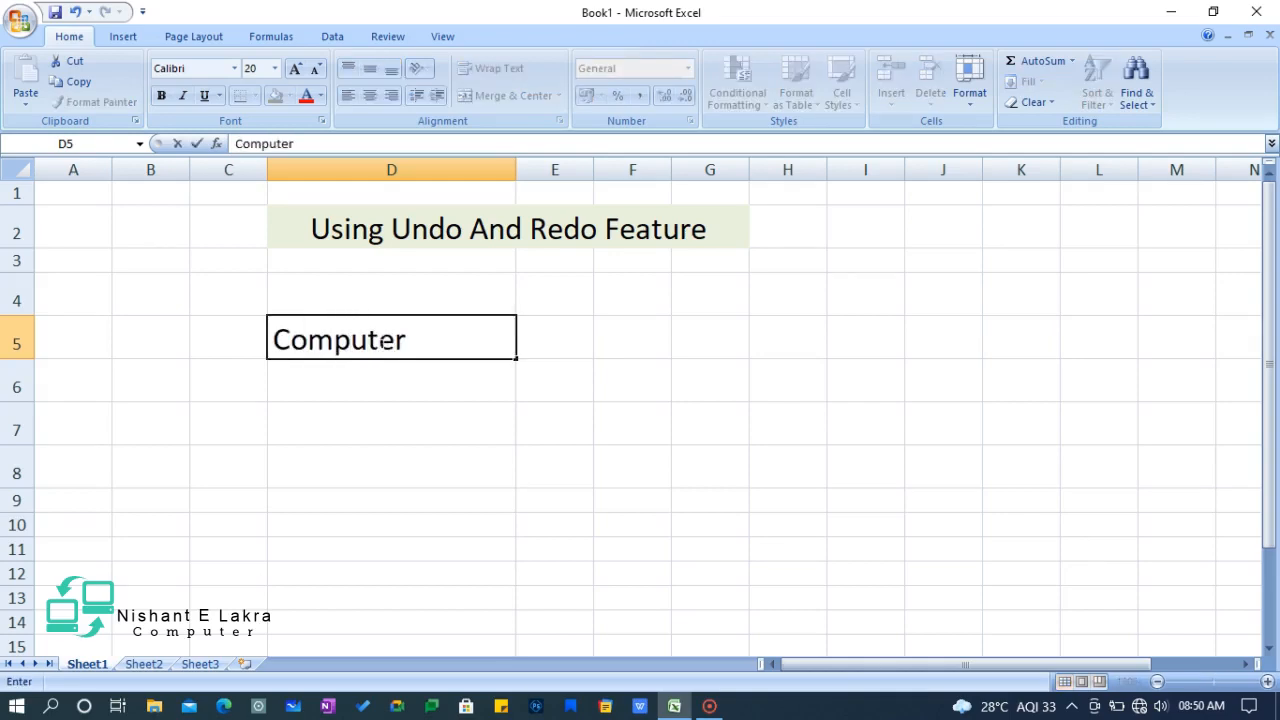
click(408, 405)
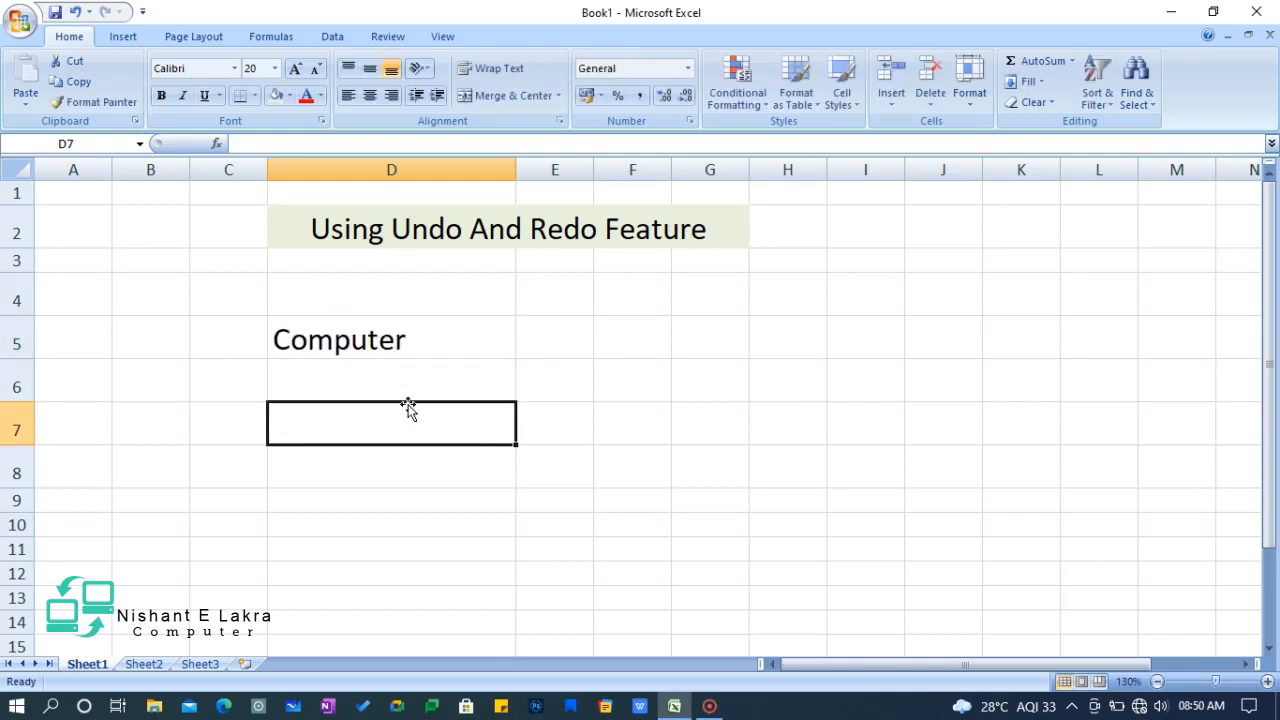
click(412, 340)
click(369, 95)
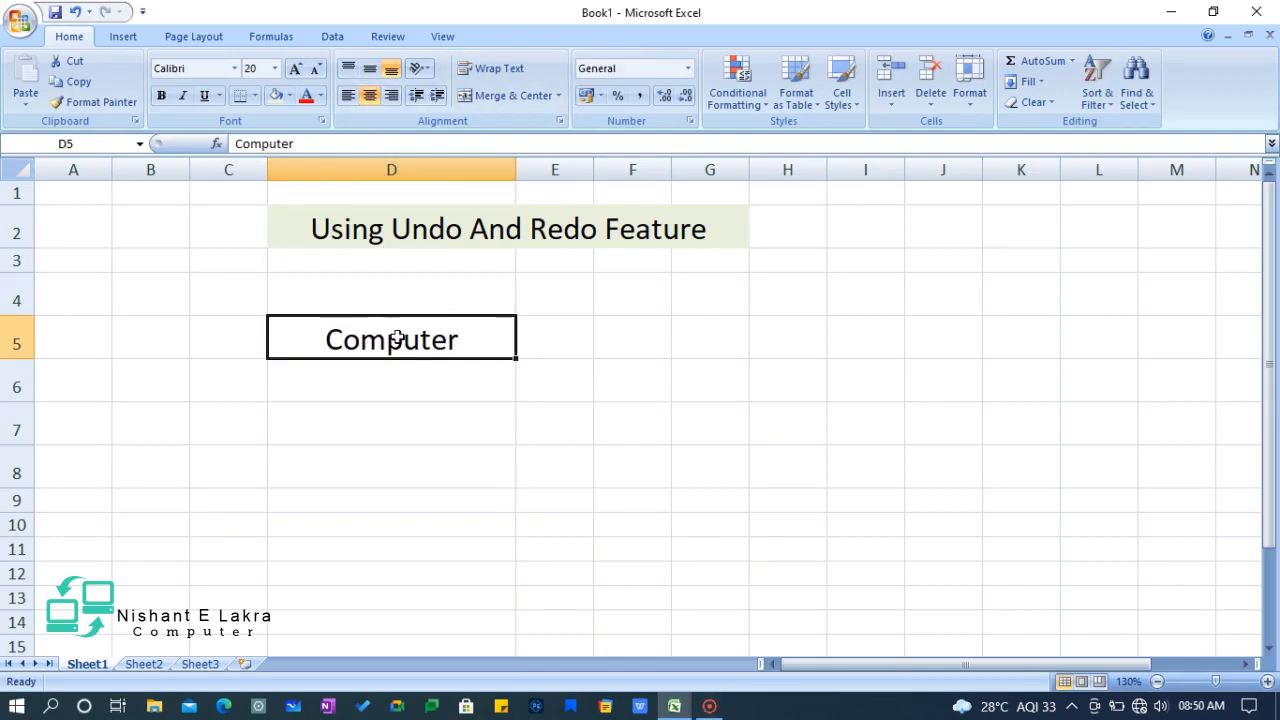
- Overwrite the contents of cell D5 with Physics
click(389, 394)
click(393, 343)
text(Physcs)
key(BackSpace)
key(BackSpace)
text(ics)
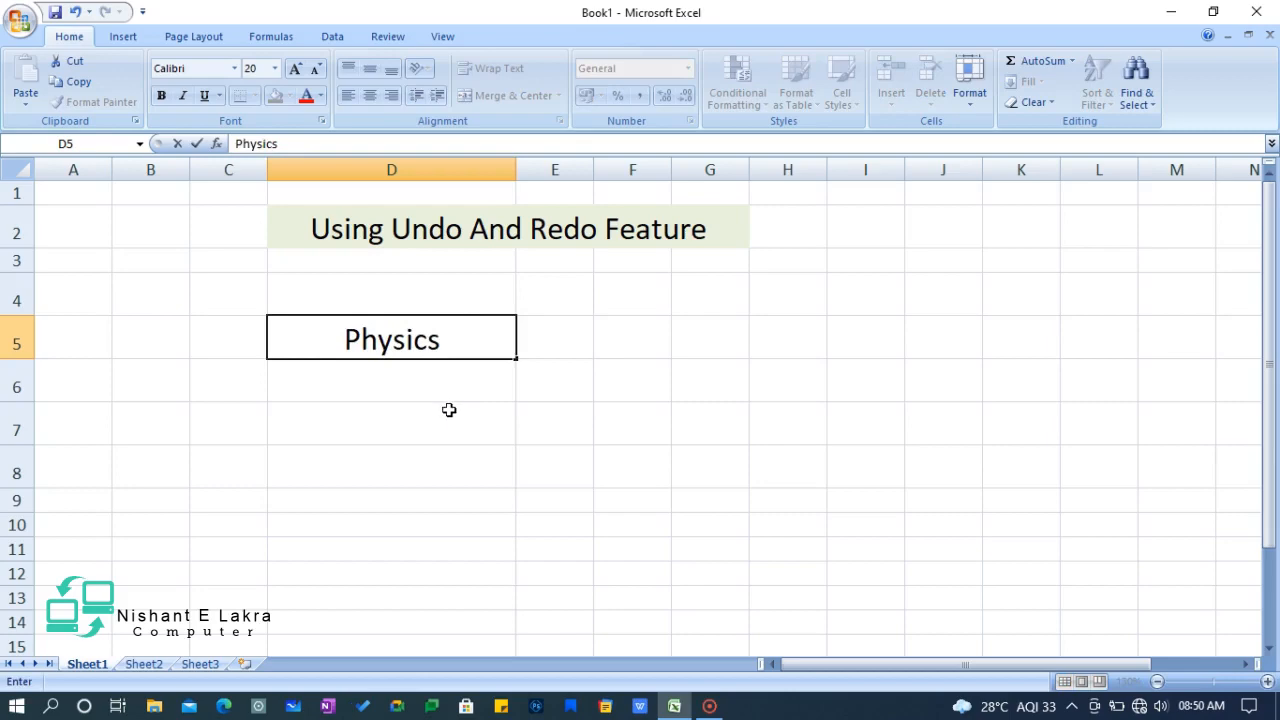
key(Return)
- Undo the Physics entry in cell D5 and redo it
click(445, 345)
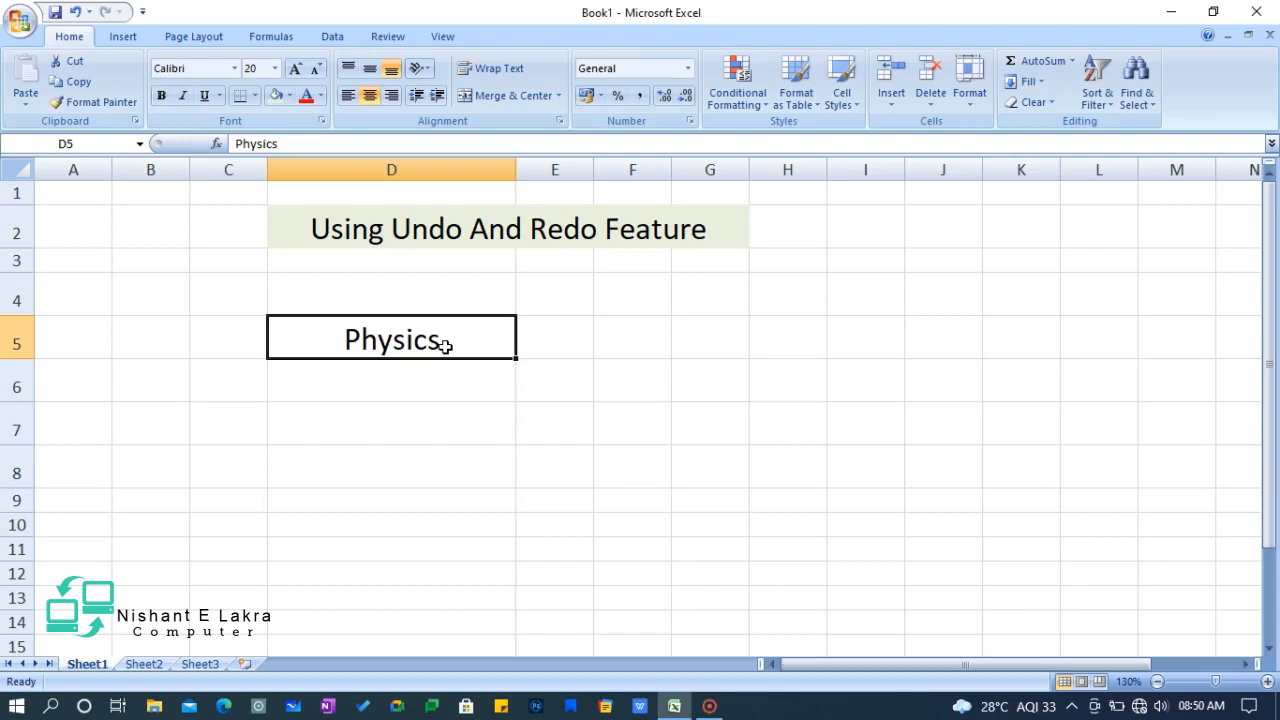
click(77, 13)
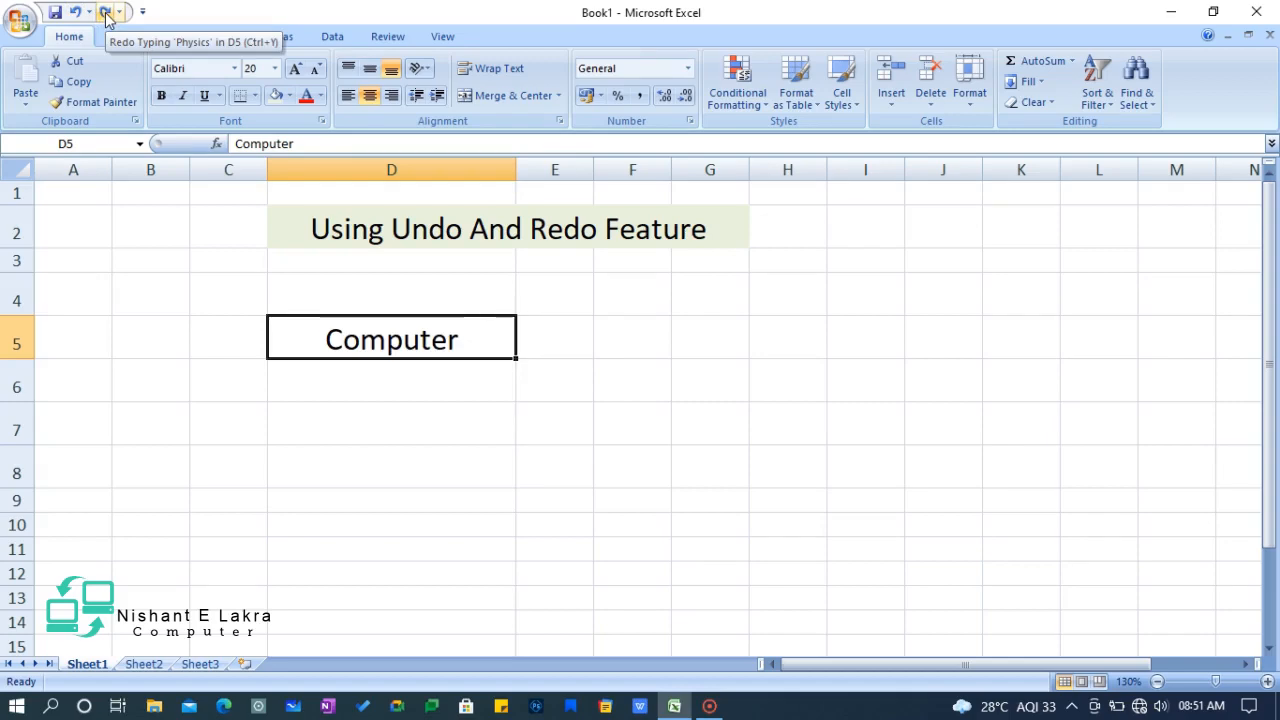
click(105, 12)
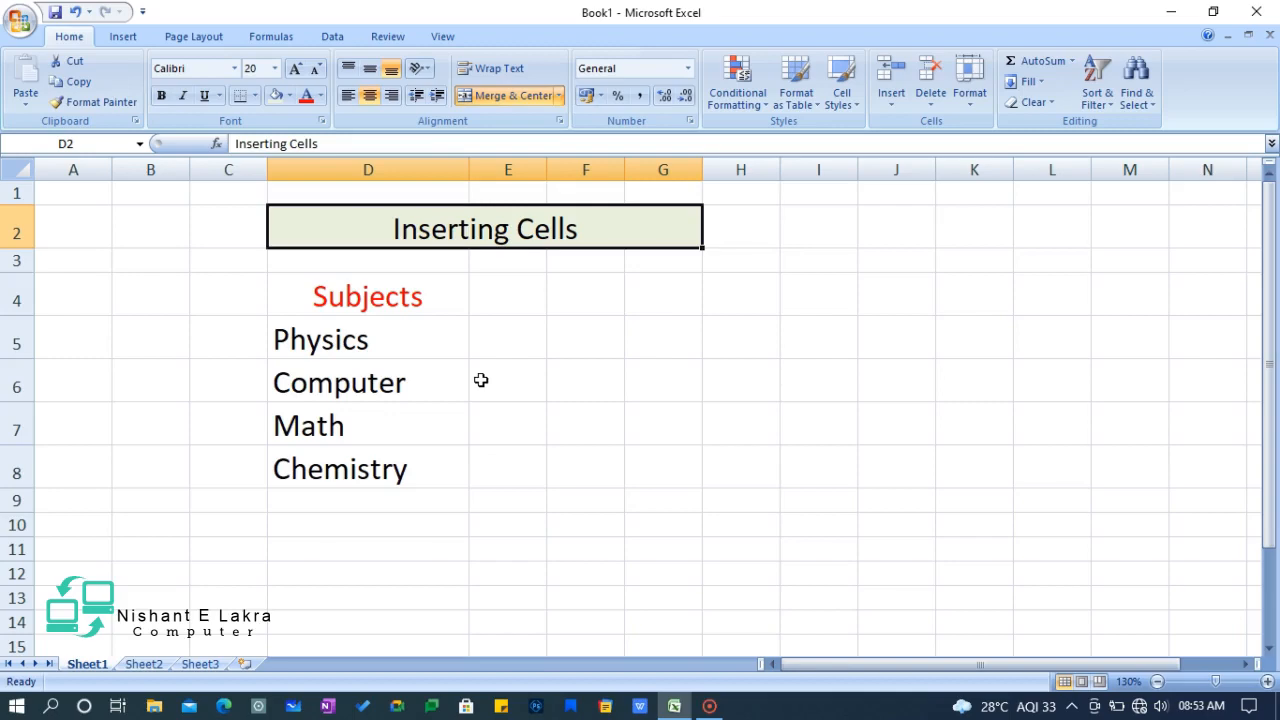
- Insert a blank cell at D6, above Computer in the Subjects list, with the Shift cells down option
click(342, 388)
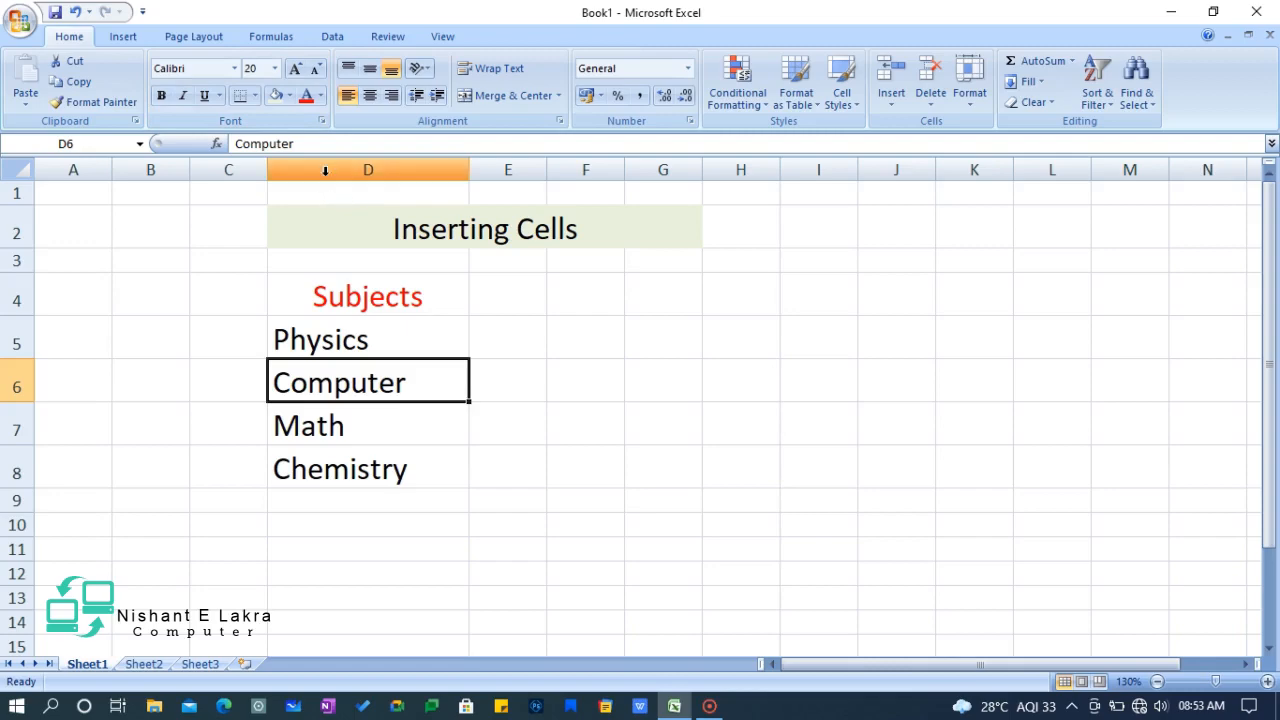
click(893, 110)
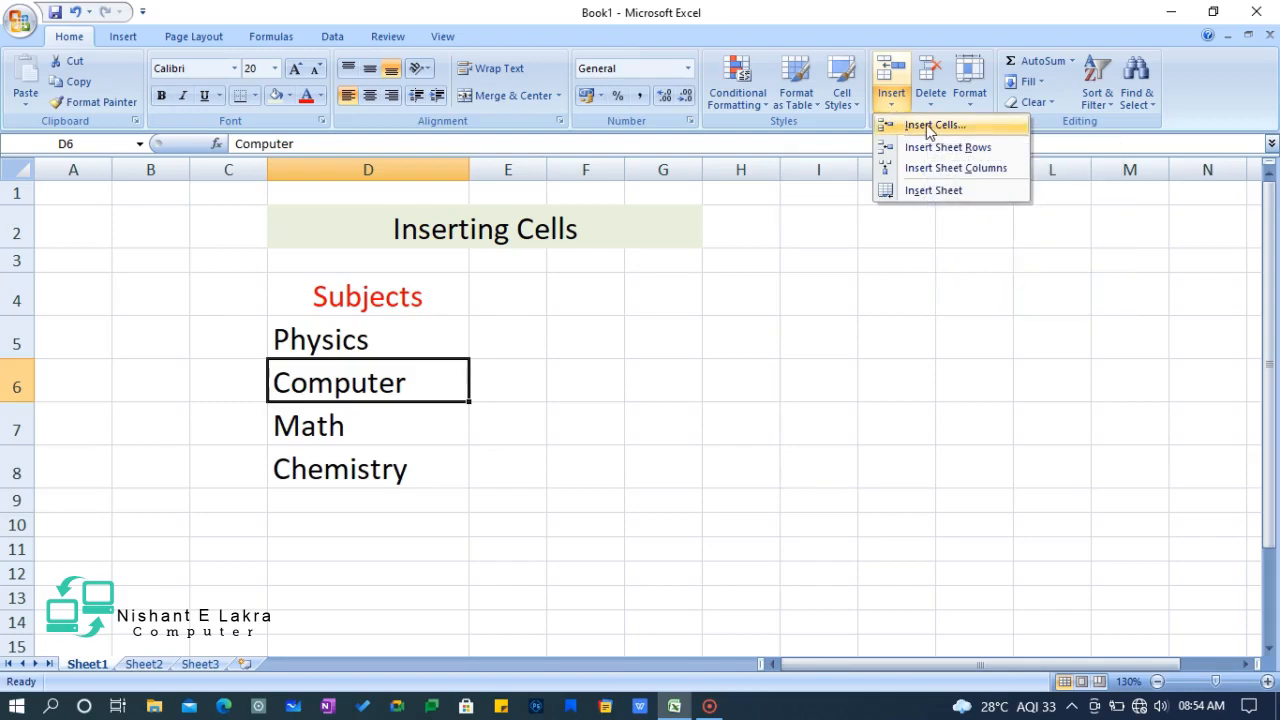
click(926, 124)
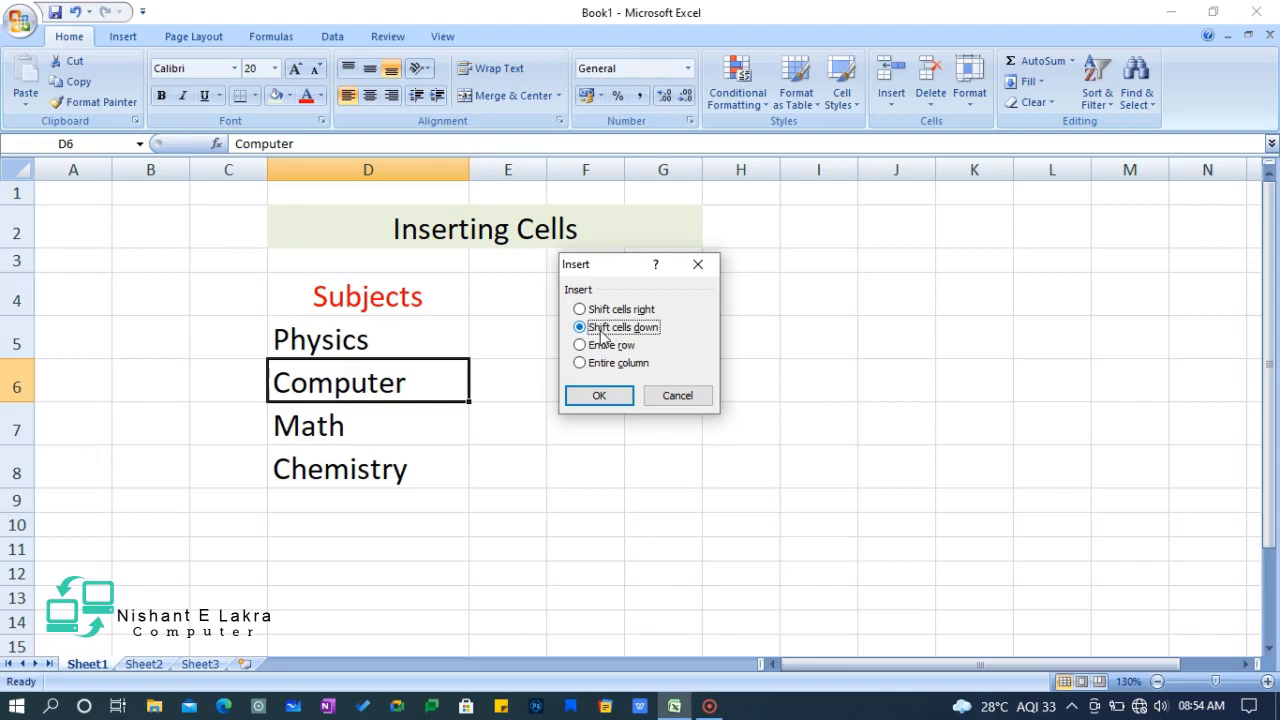
click(600, 395)
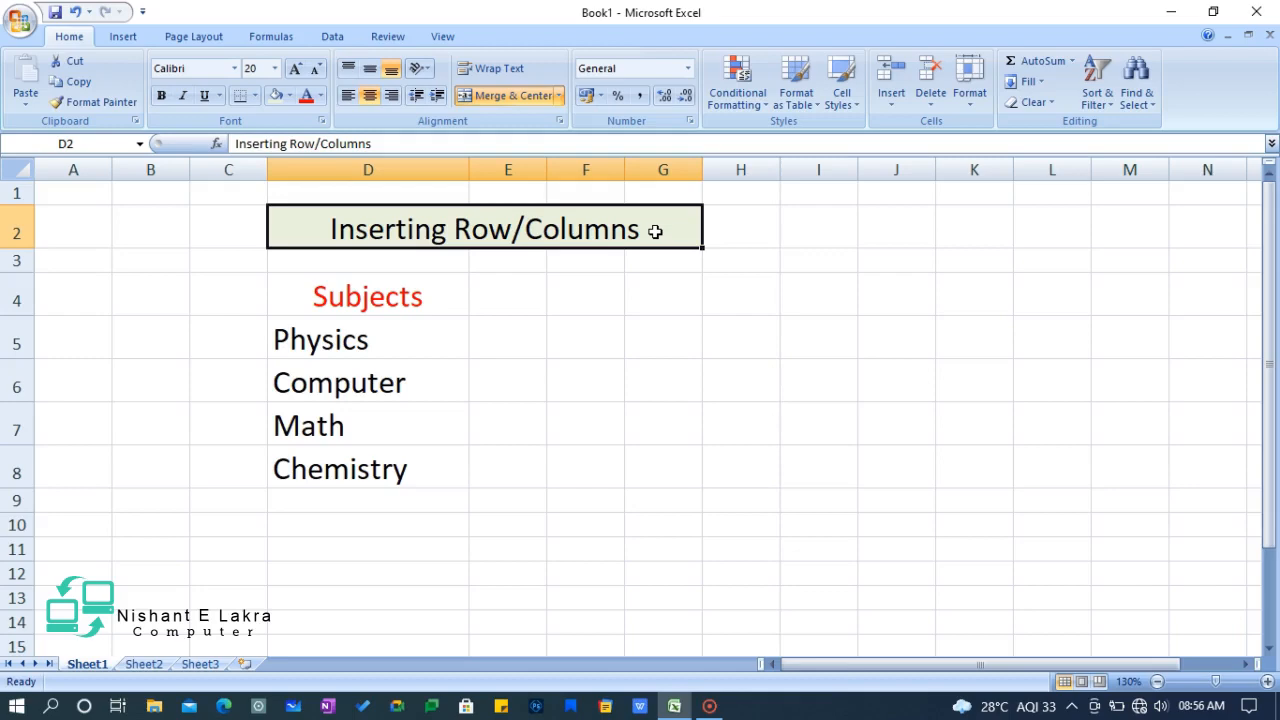
- Change the heading in cell D2 to Inserting Rows/Columns
double_click(513, 229)
text(s)
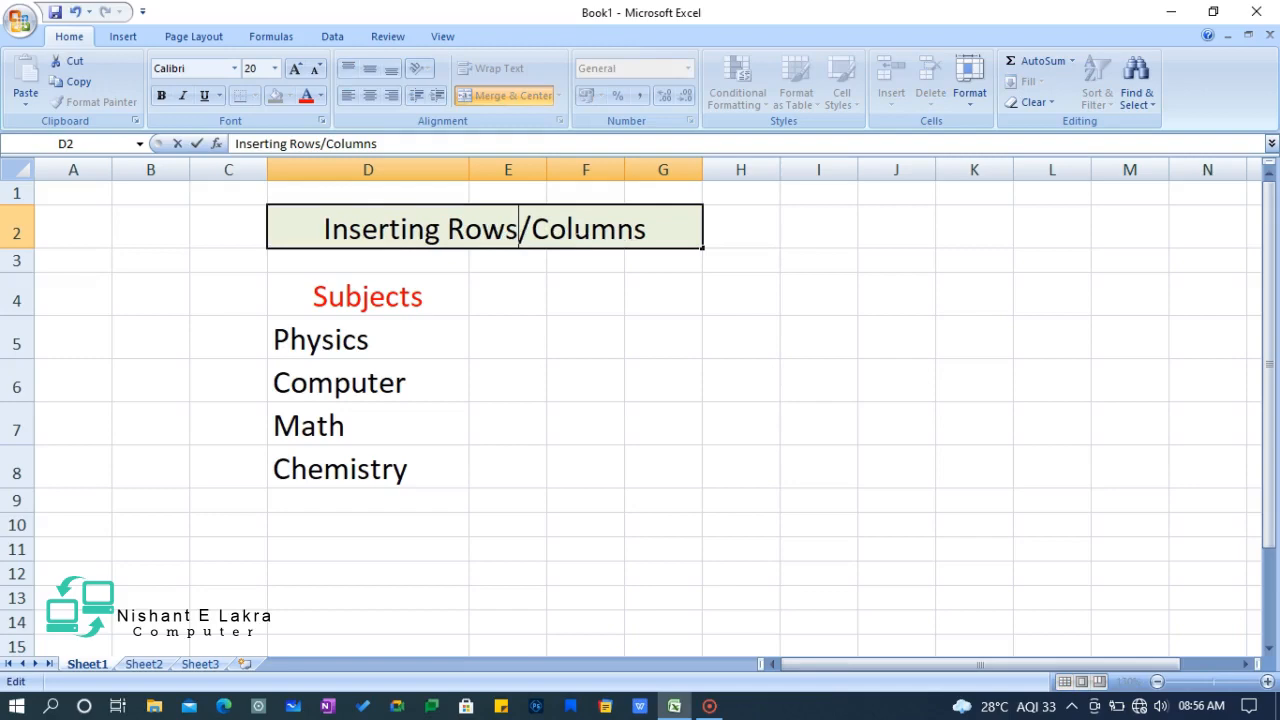
key(Return)
click(620, 231)
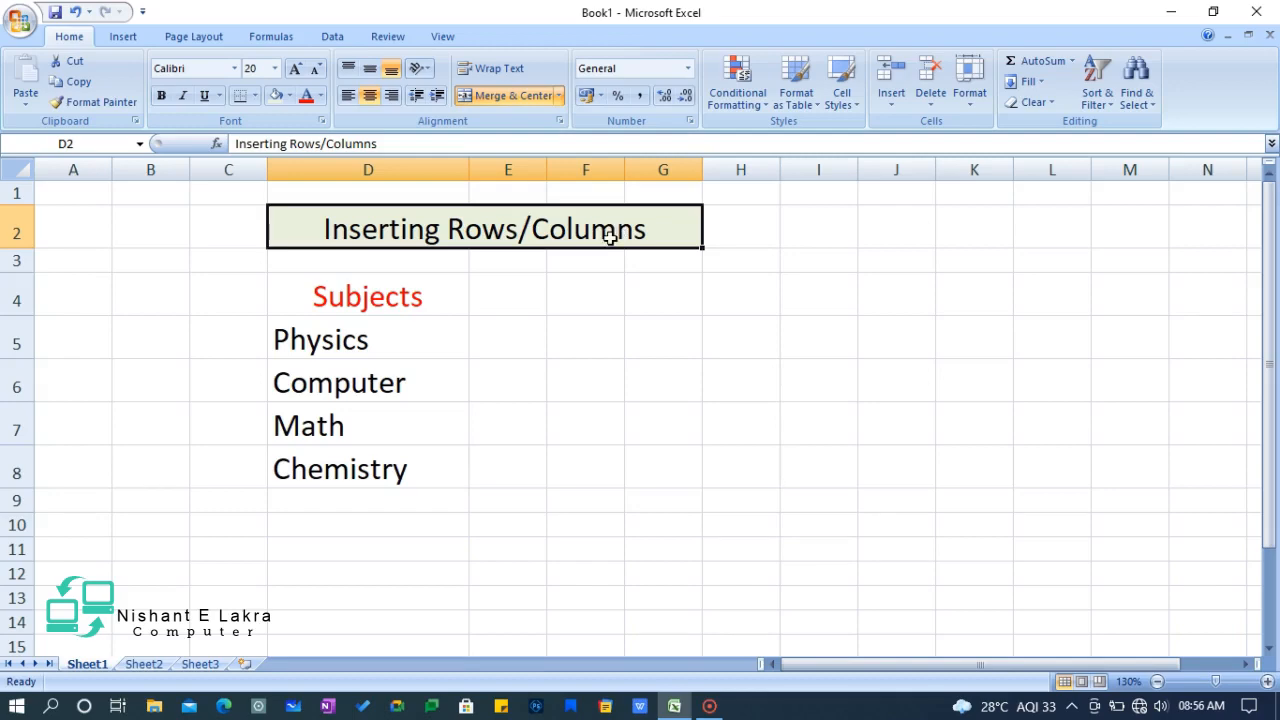
- Insert a blank sheet row at row 7, above Math in the Subjects list
click(340, 428)
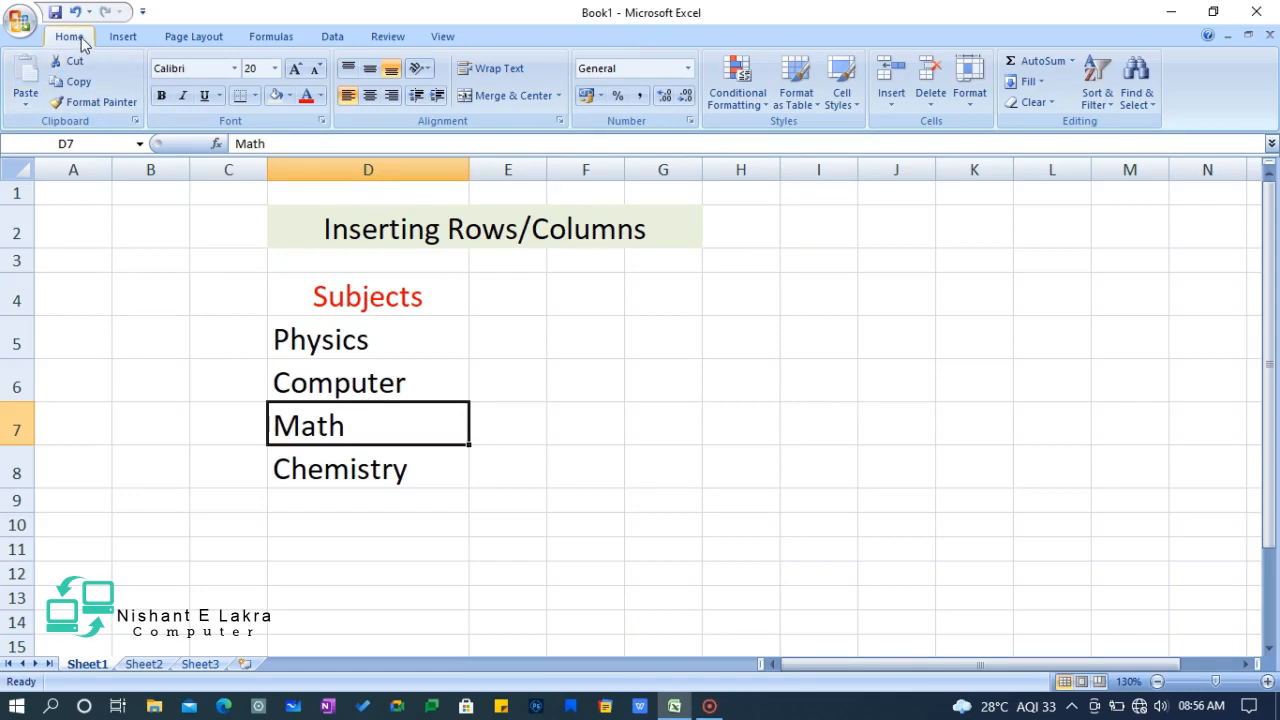
click(896, 109)
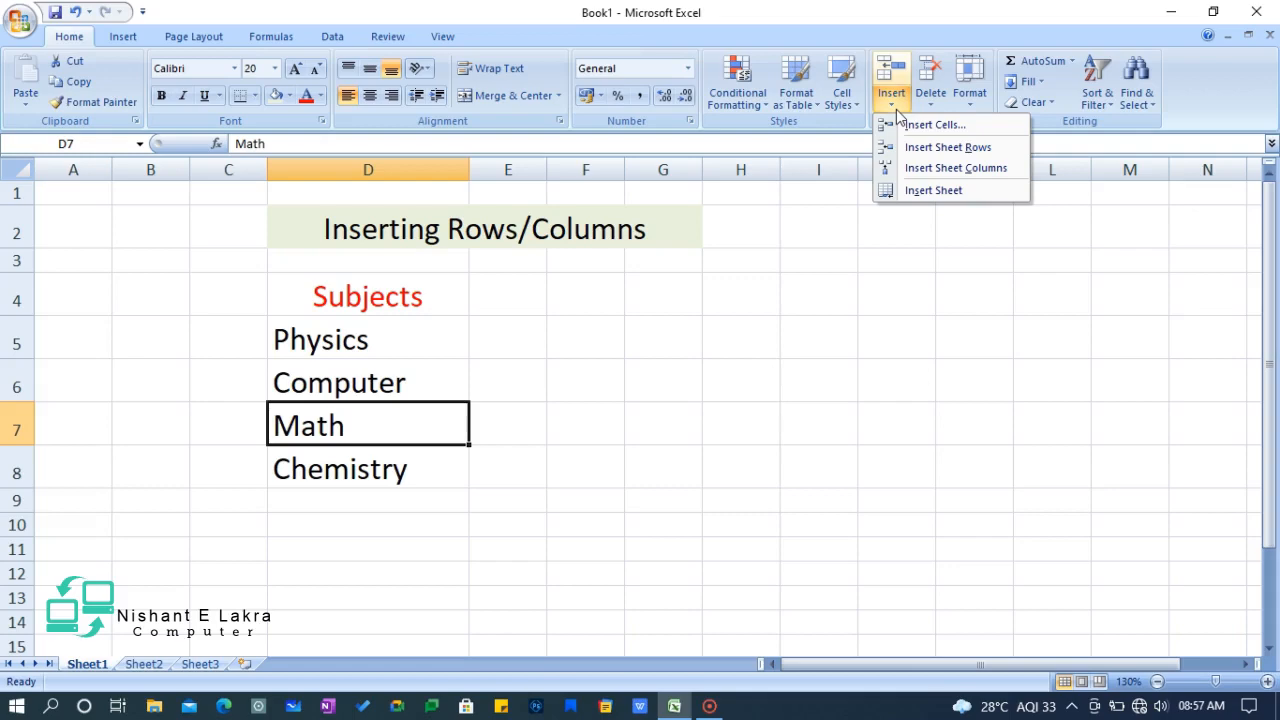
click(945, 151)
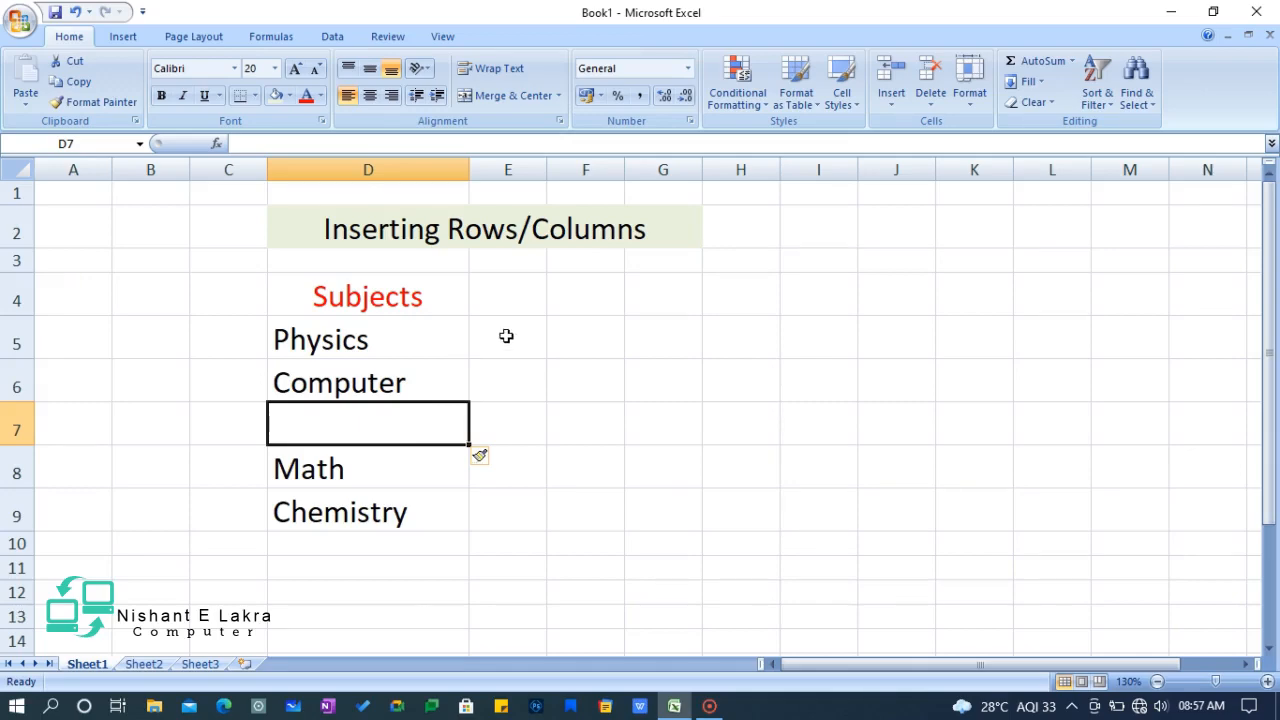
- Enter the values 45, 78, 65, 15 and 75 in cells E5 to E9 beside the Subjects list
drag(506, 336, 514, 510)
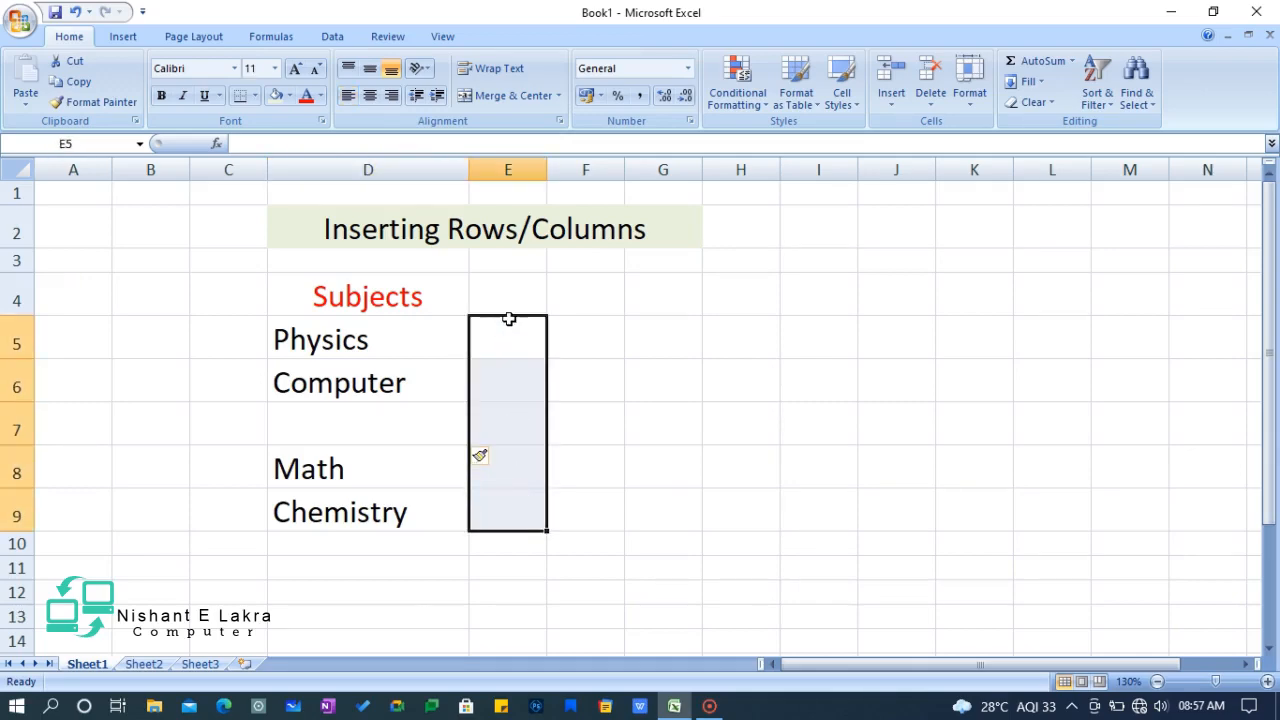
click(525, 328)
text(45)
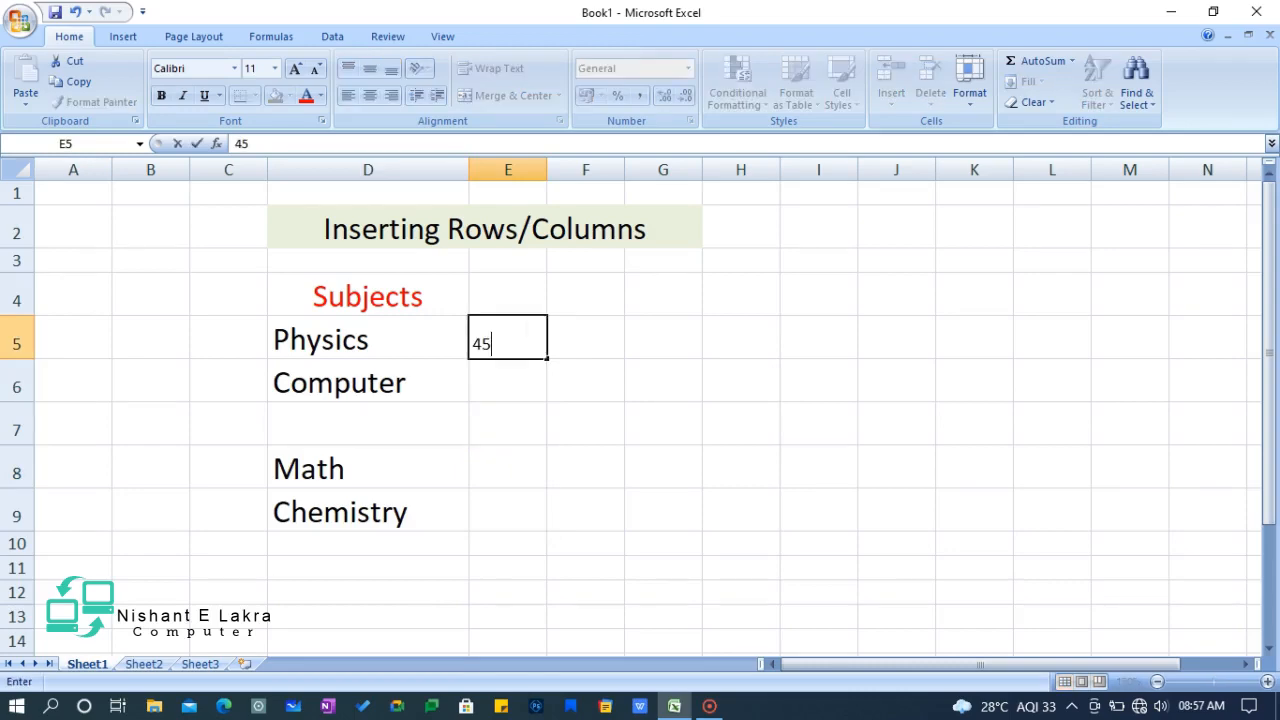
key(Return)
text(78)
key(Return)
text(65)
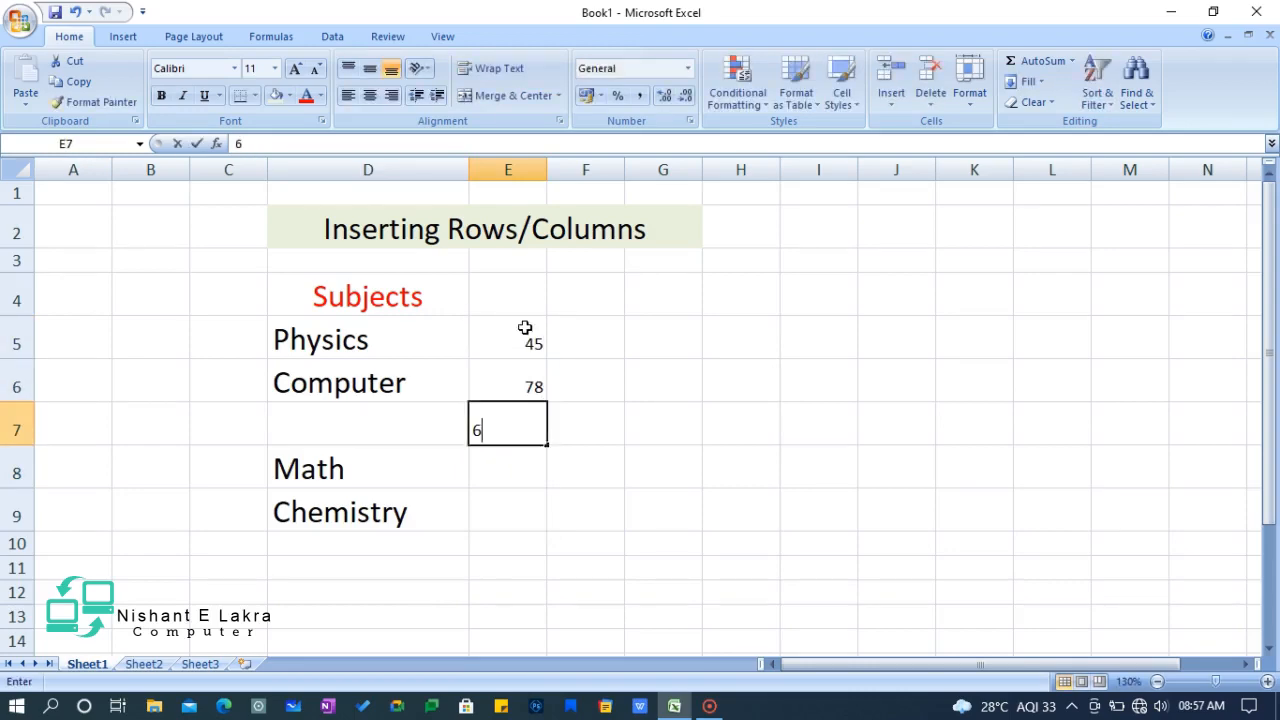
key(Return)
text(15)
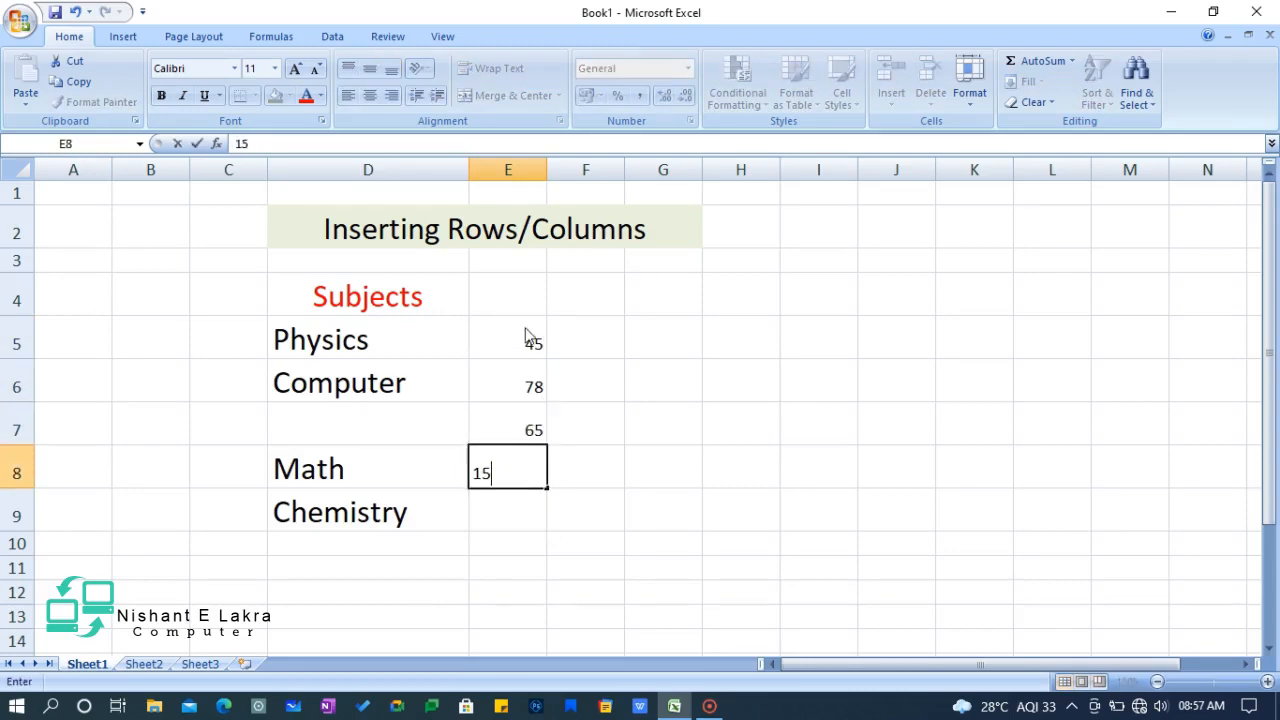
key(Return)
text(75)
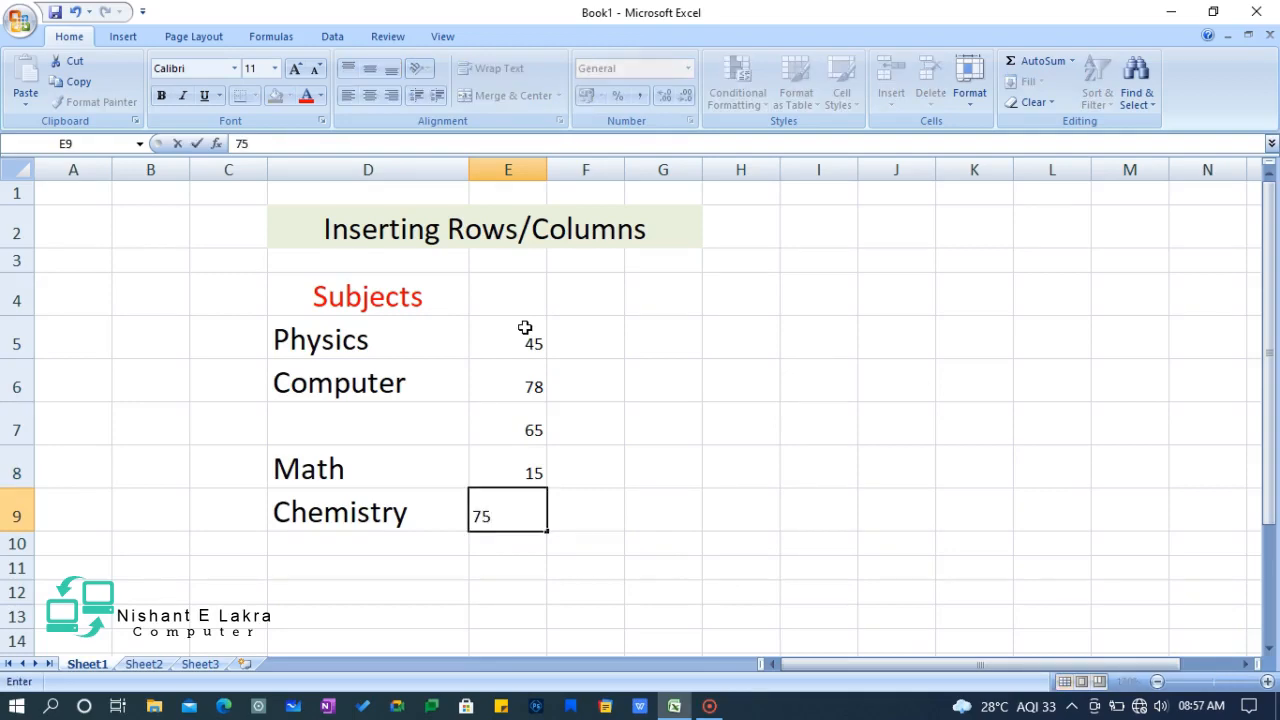
key(Return)
- Set the numbers in E5:E9 to font size 24 and center them horizontally
drag(524, 329, 523, 489)
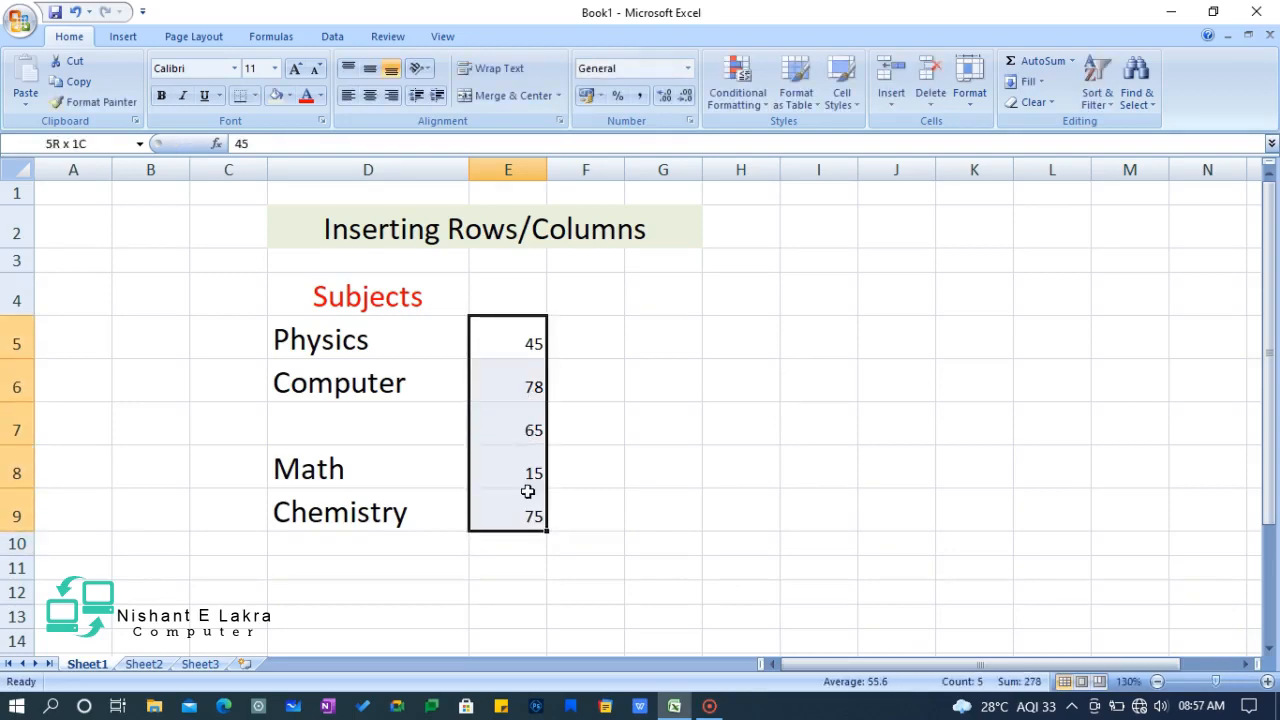
click(274, 68)
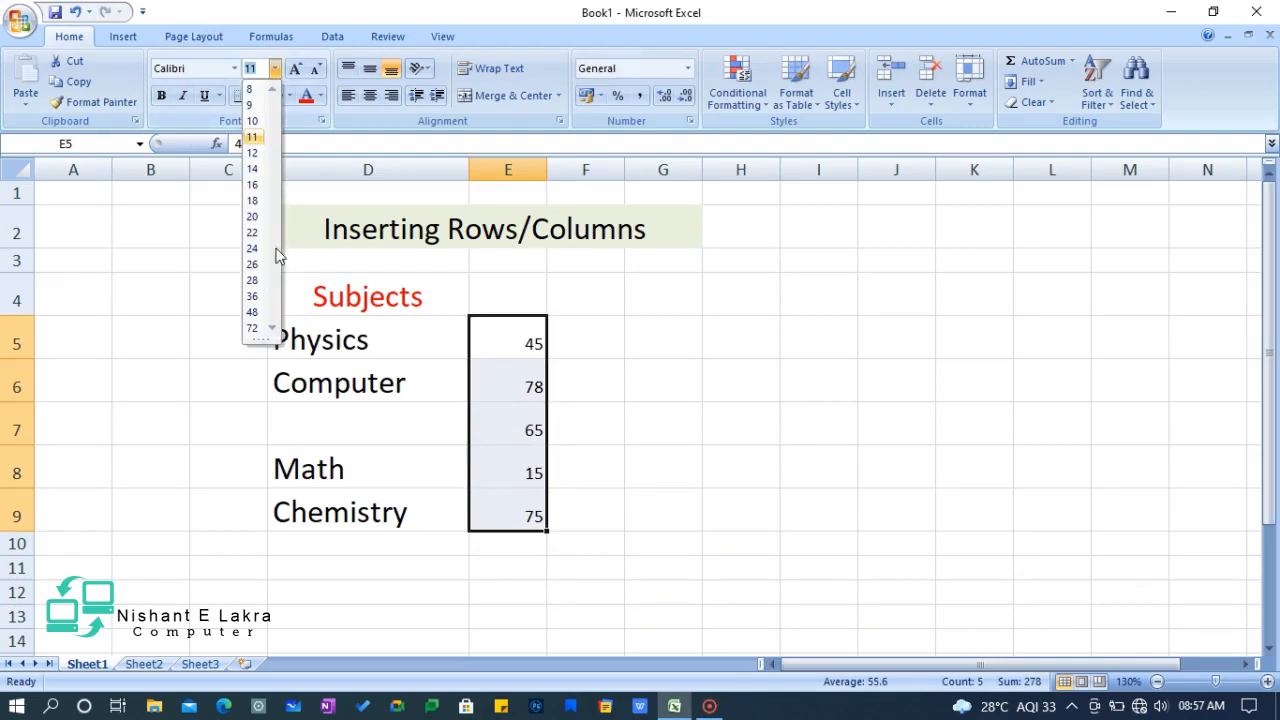
click(252, 248)
click(369, 95)
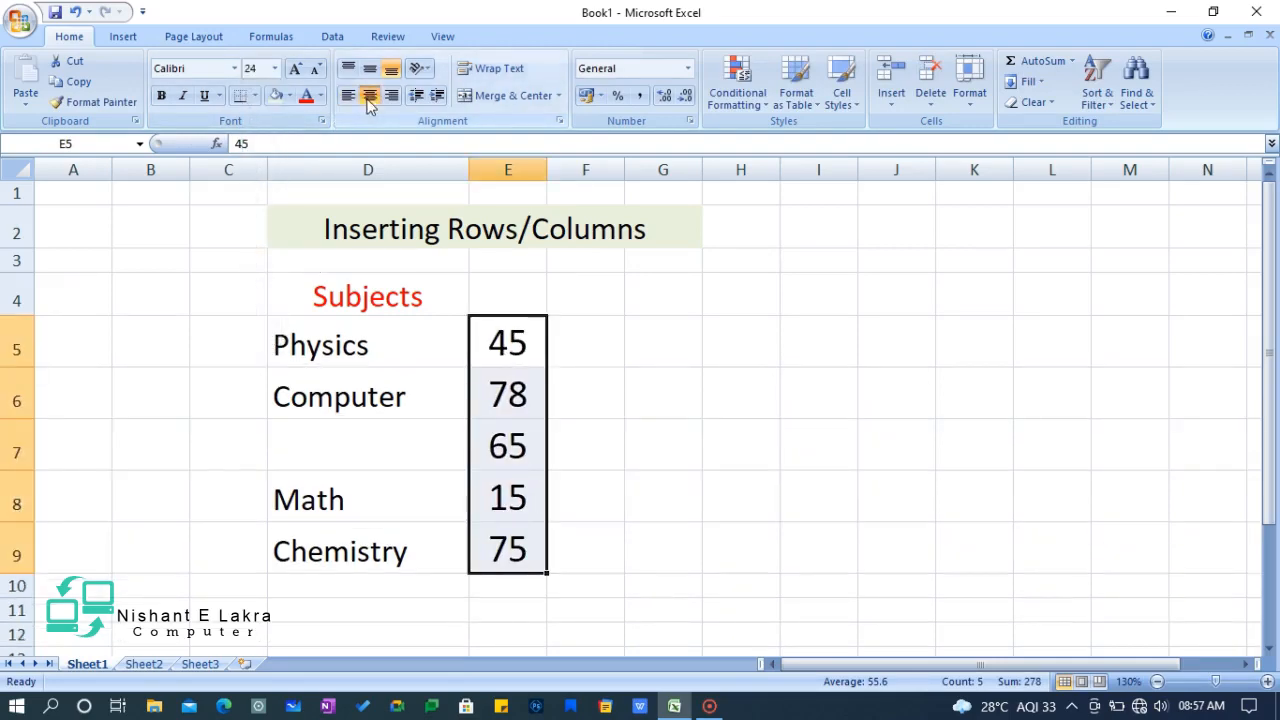
click(556, 390)
click(537, 340)
click(409, 343)
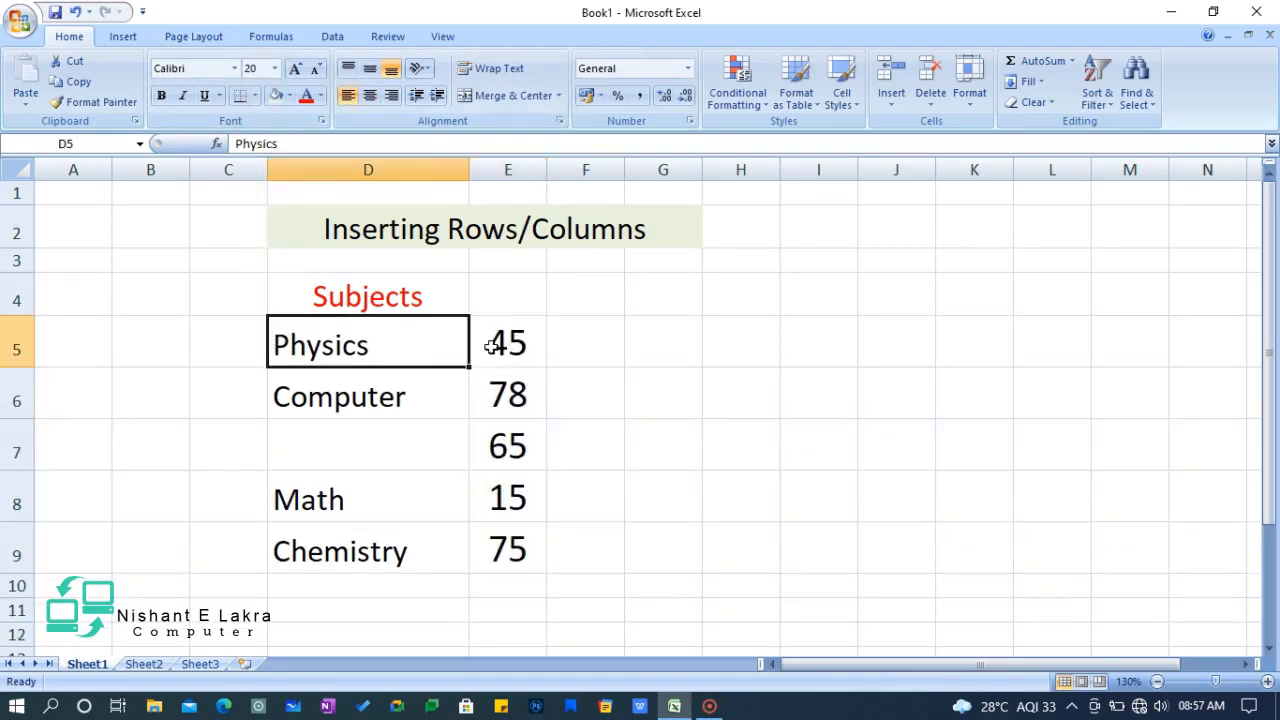
click(495, 347)
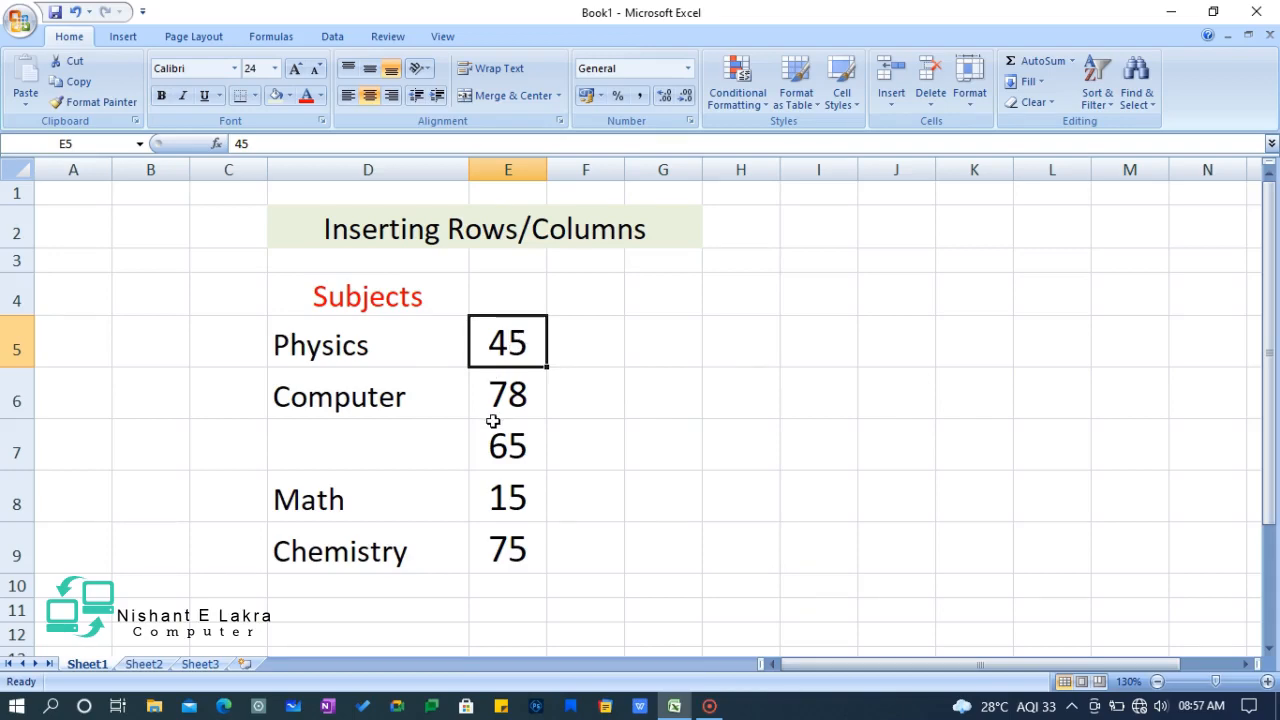
- Insert a blank sheet column at column E, between the subjects and their numbers
click(512, 446)
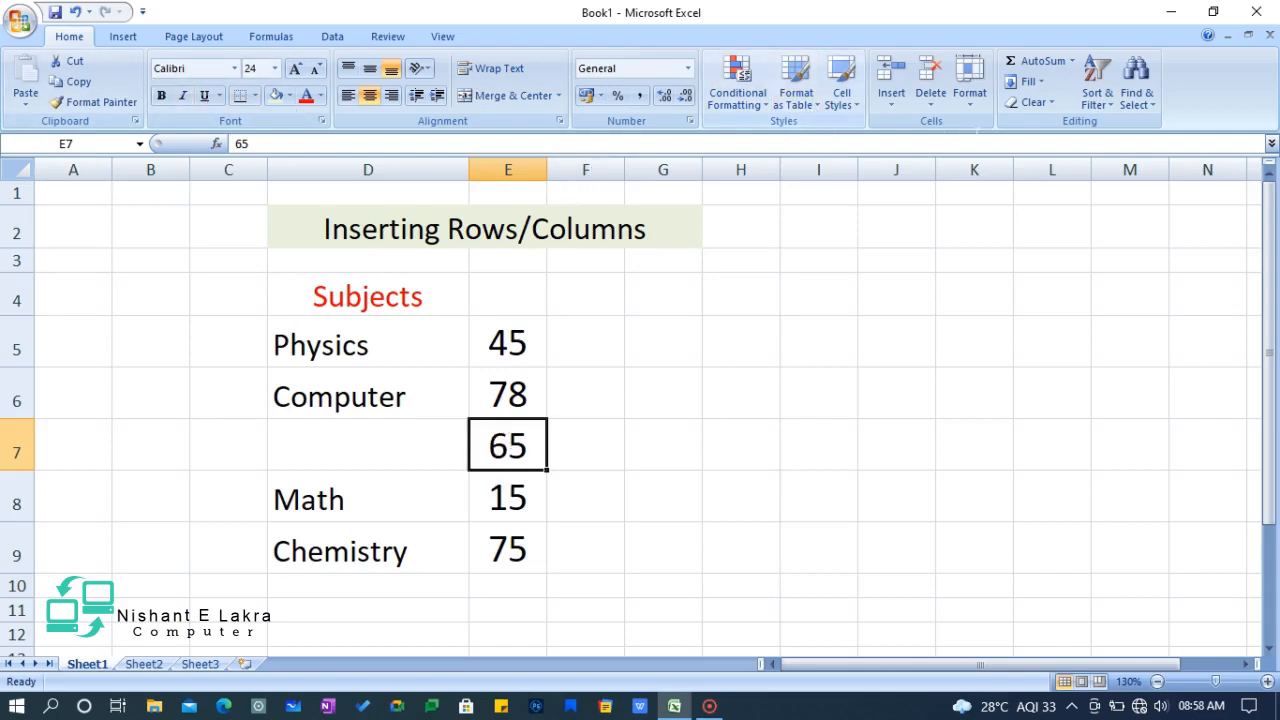
click(900, 110)
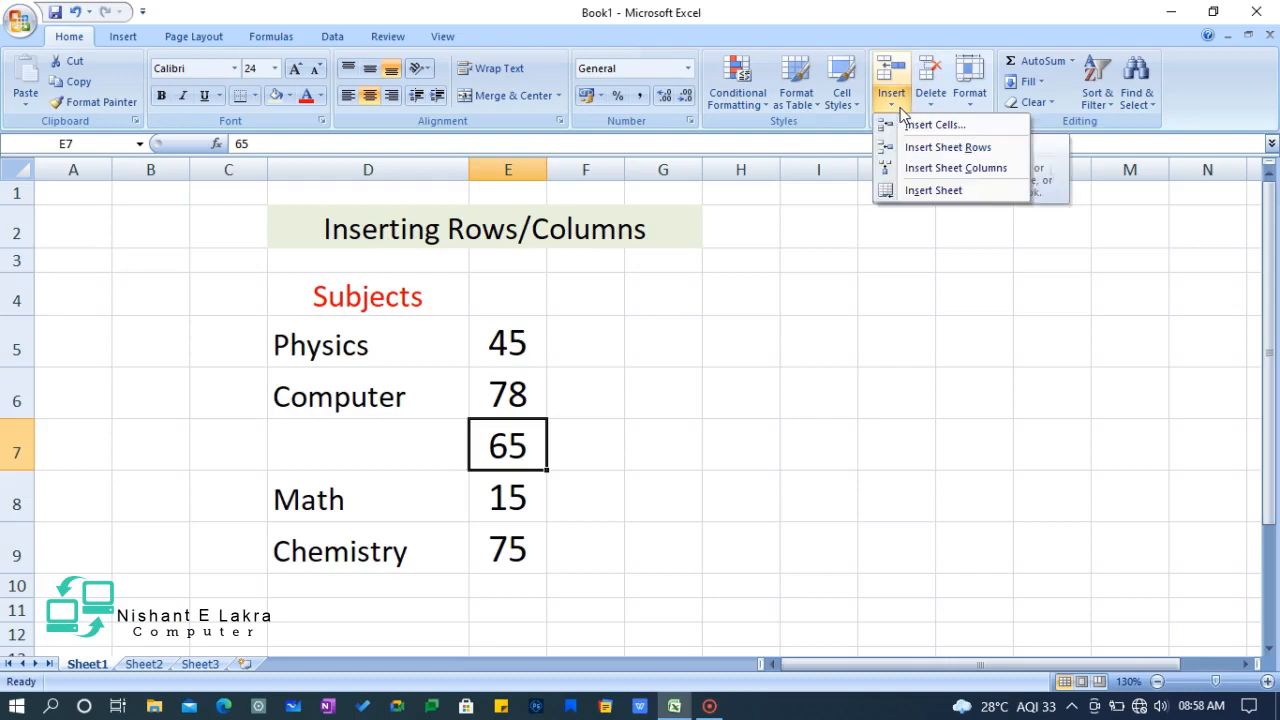
click(958, 177)
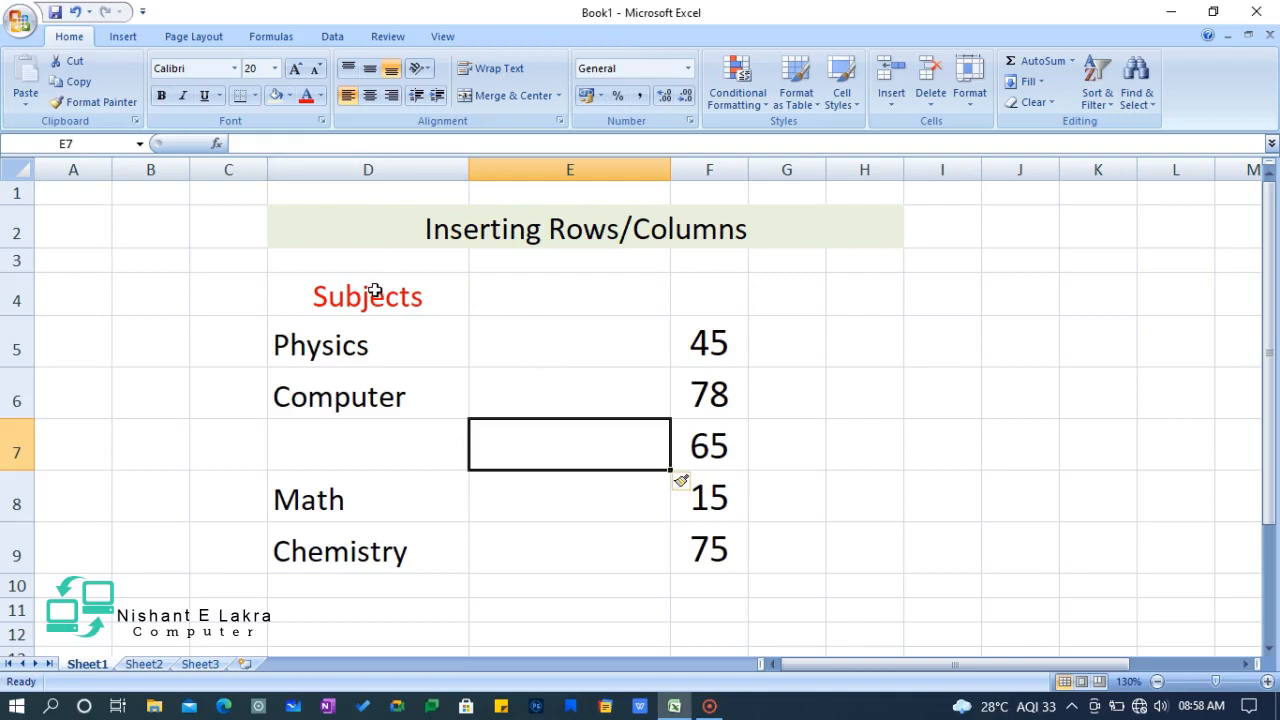
click(700, 292)
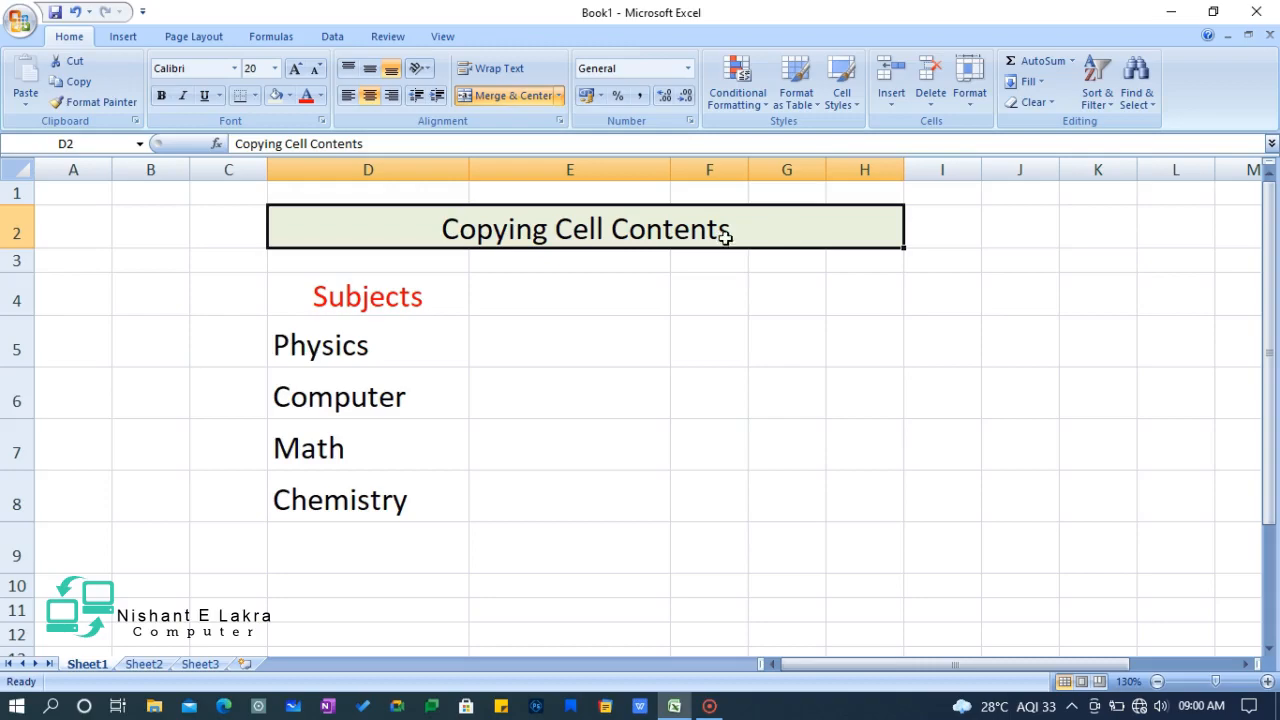
- Try to copy Physics from cell D5 into cell E5
click(390, 346)
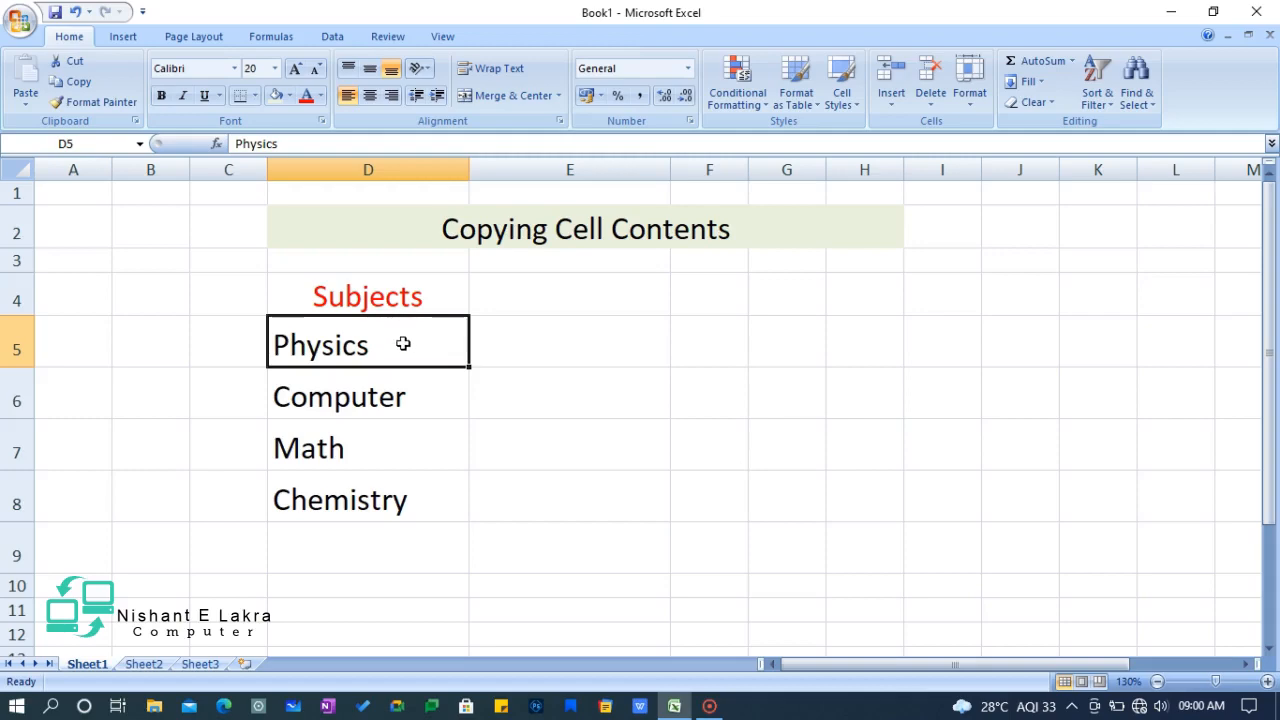
click(585, 343)
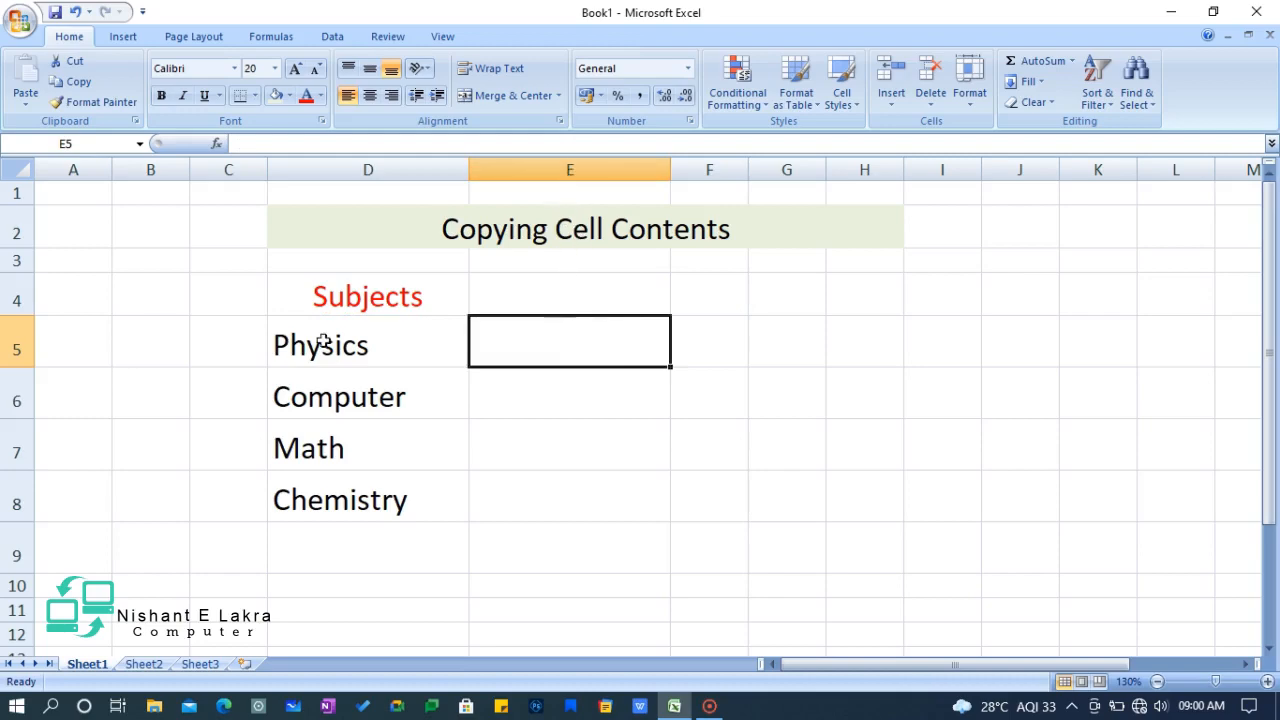
click(383, 352)
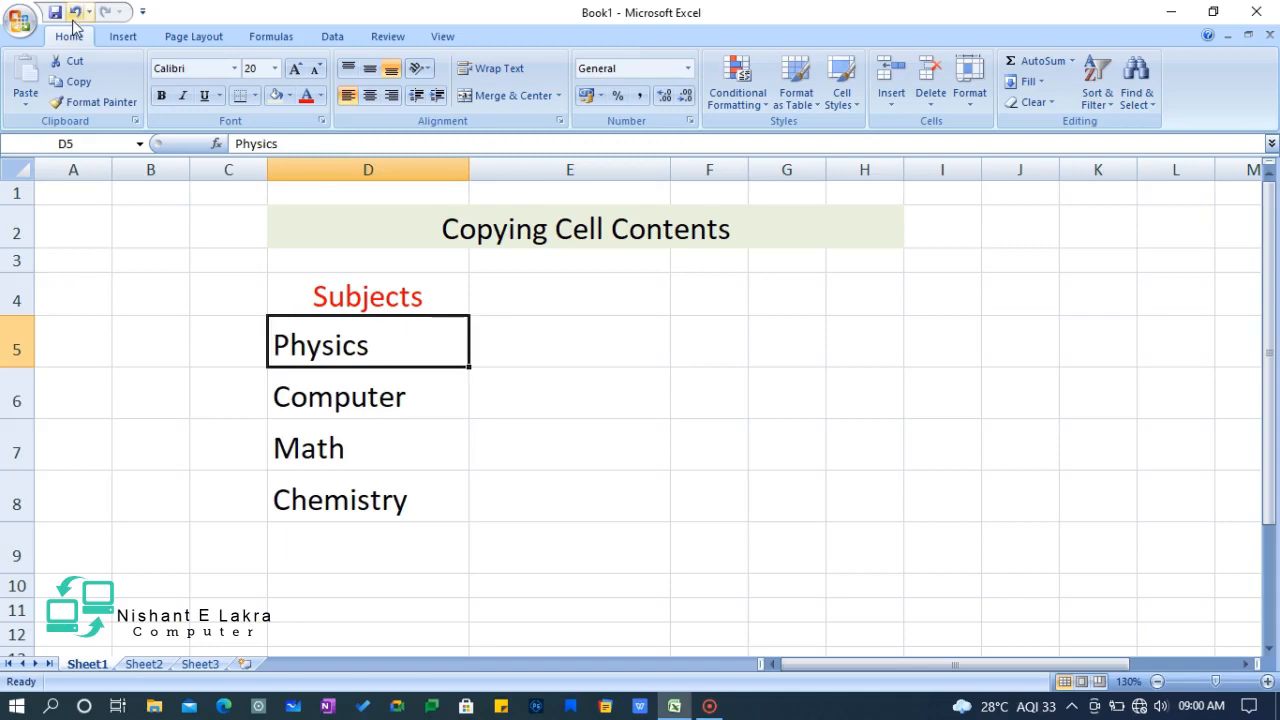
click(78, 82)
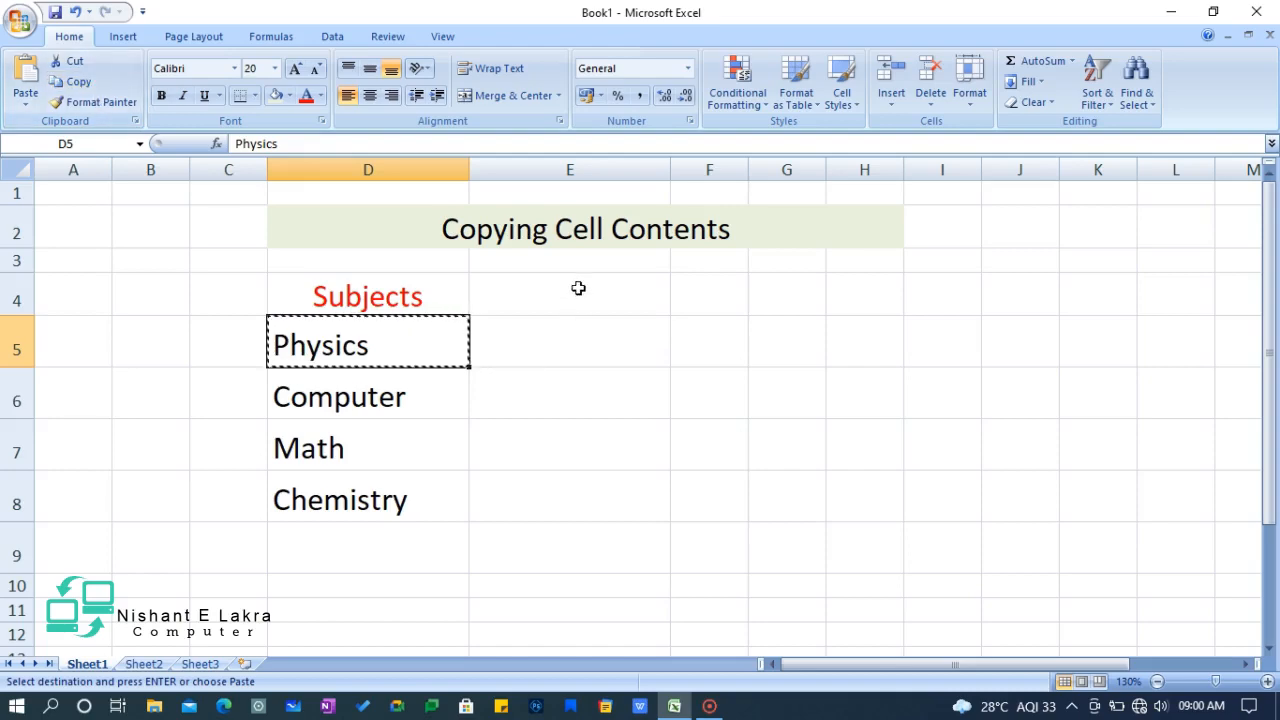
click(590, 330)
key(ctrl+c)
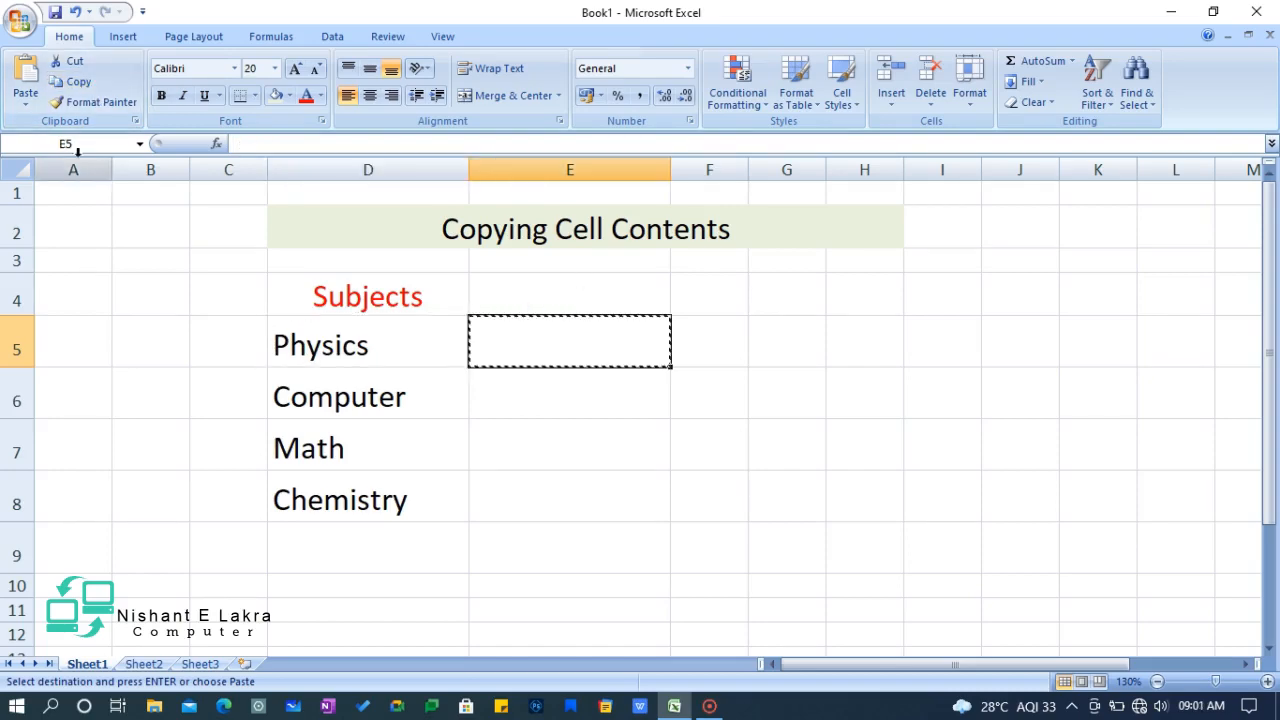
click(25, 78)
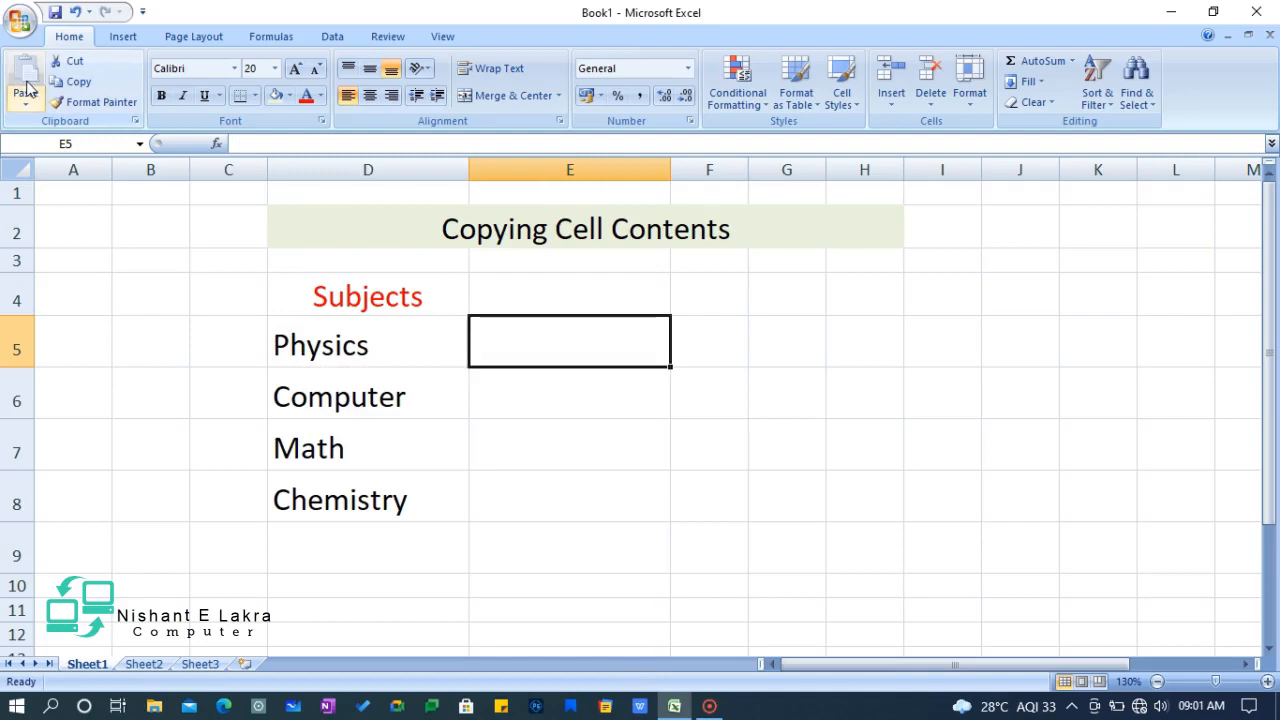
- Copy Physics from cell D5, paste it into cell E5 and clear the copy marquee
click(295, 345)
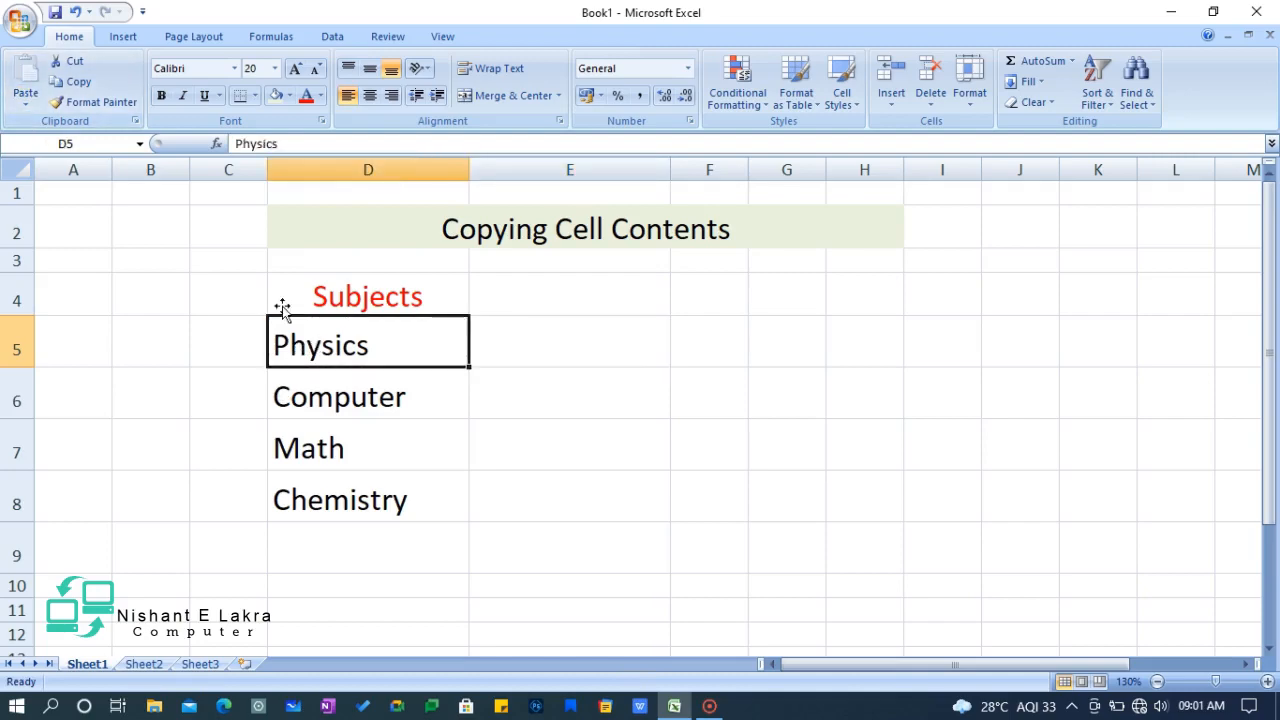
click(75, 81)
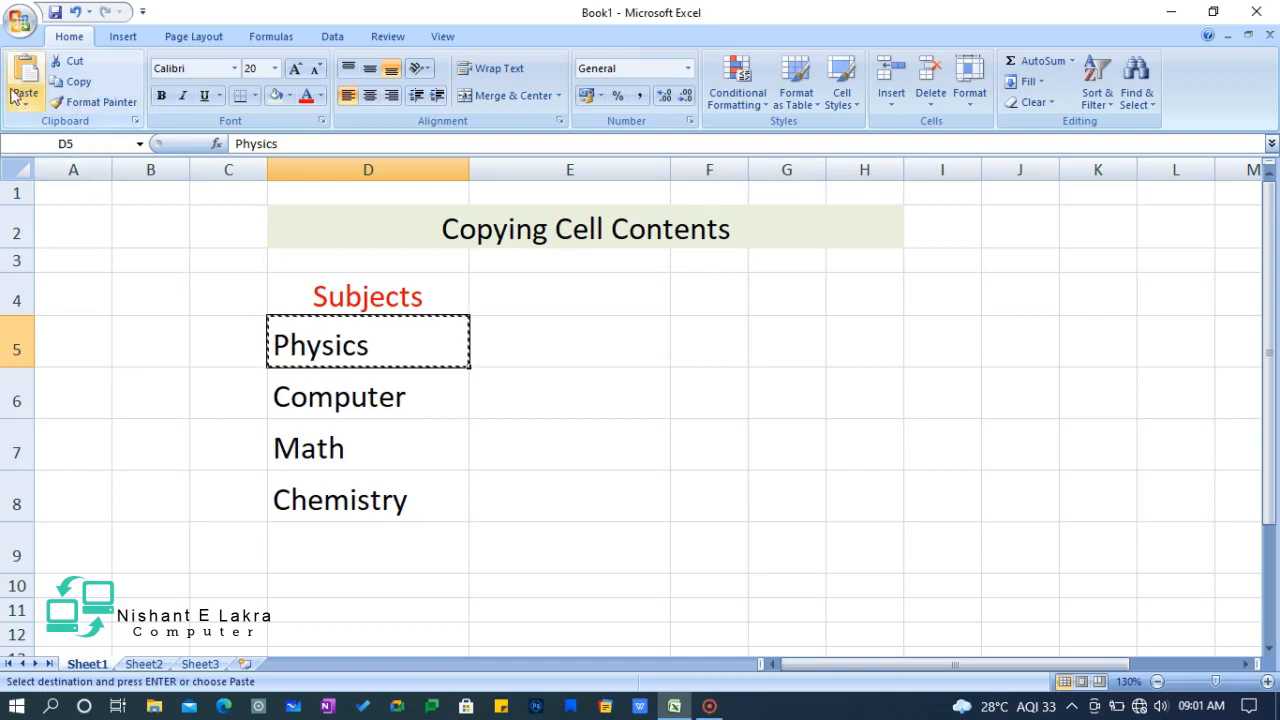
click(548, 362)
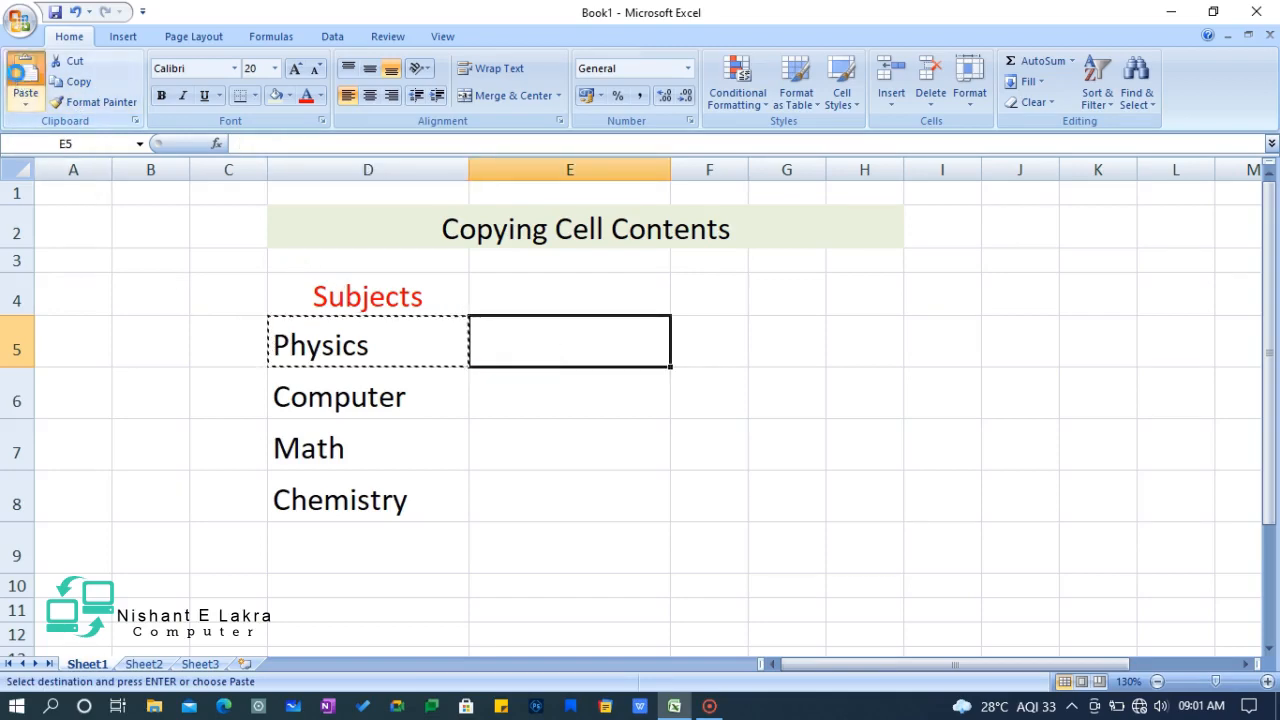
click(22, 80)
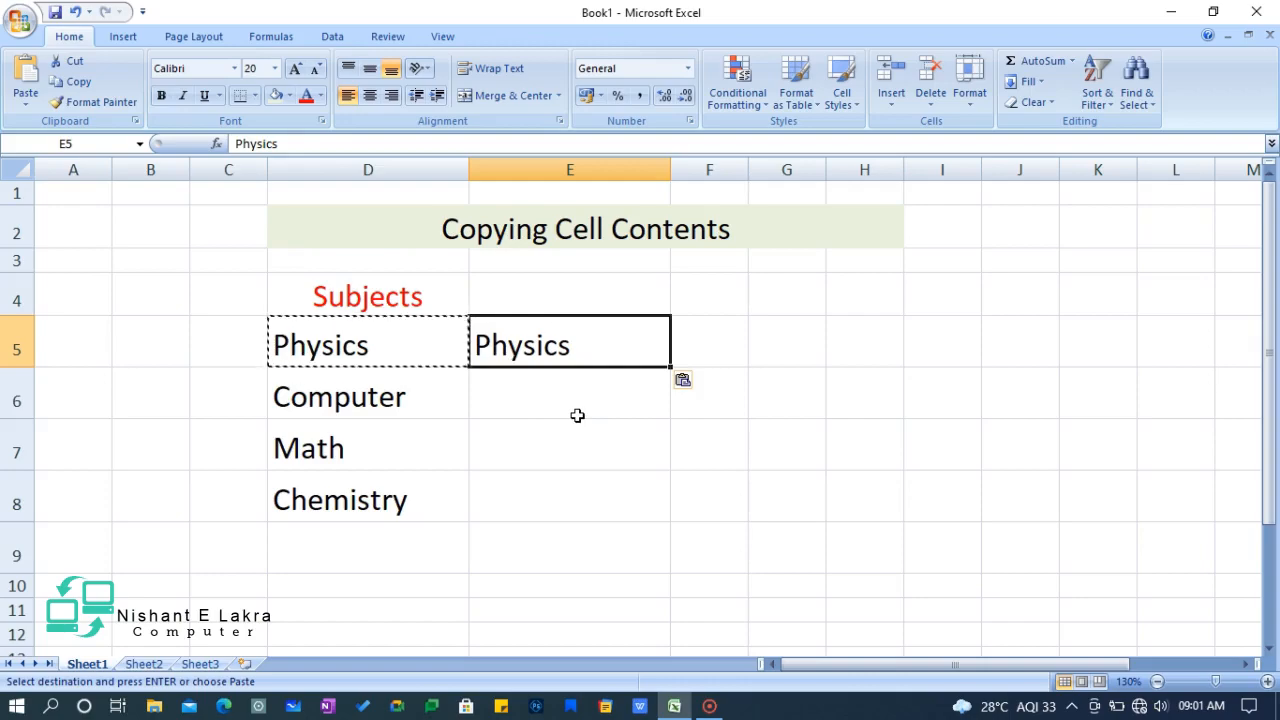
key(Escape)
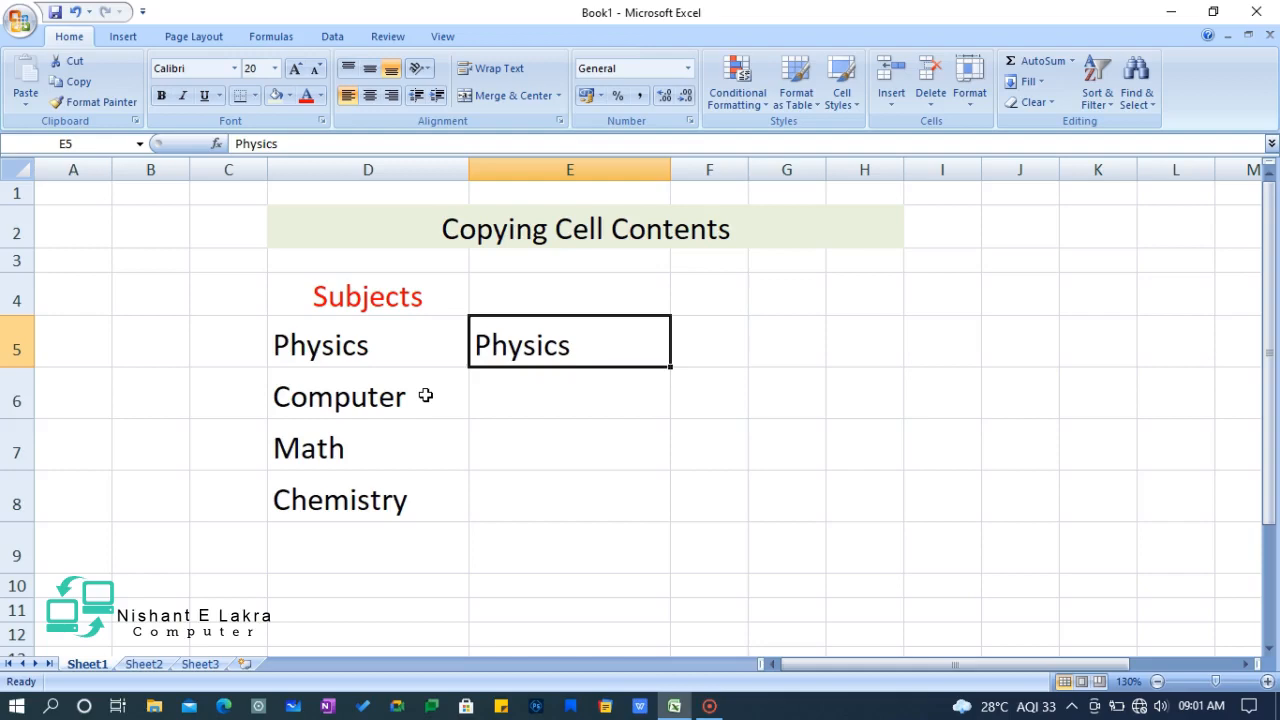
- Copy Math from cell D7, paste it into cell E7 and clear the copy marquee
click(360, 448)
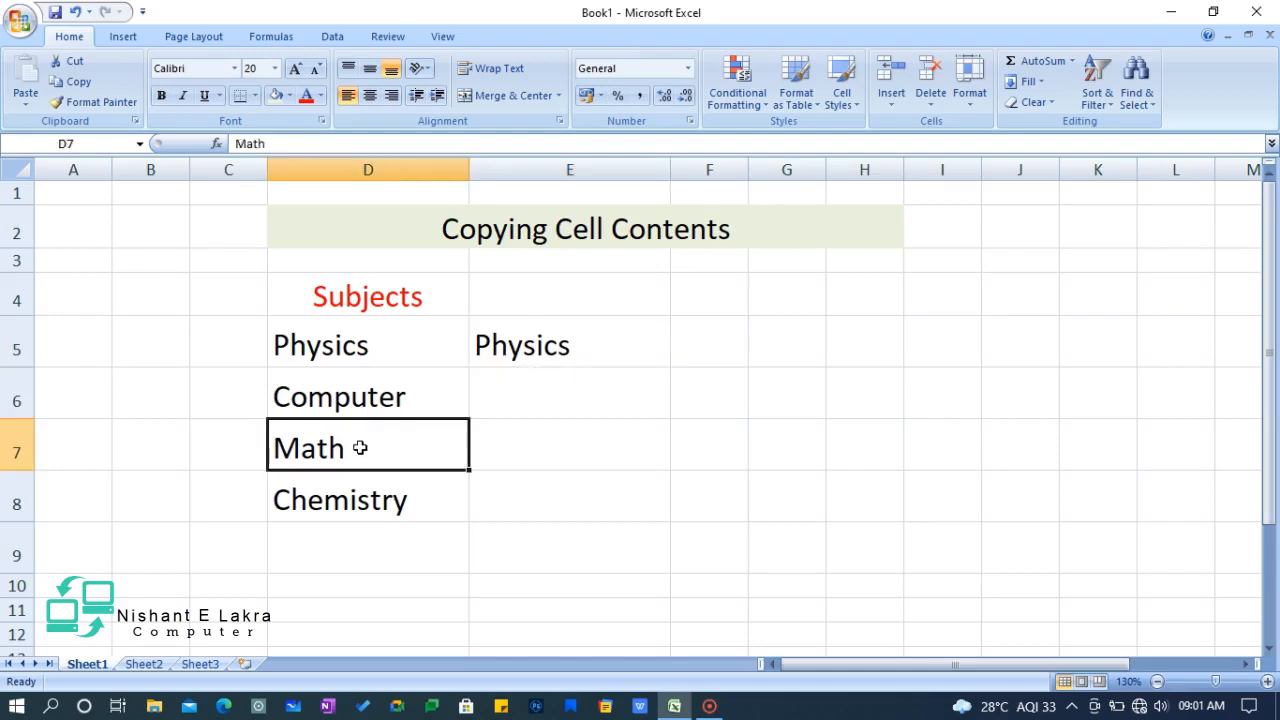
click(552, 451)
click(400, 451)
right_click(402, 447)
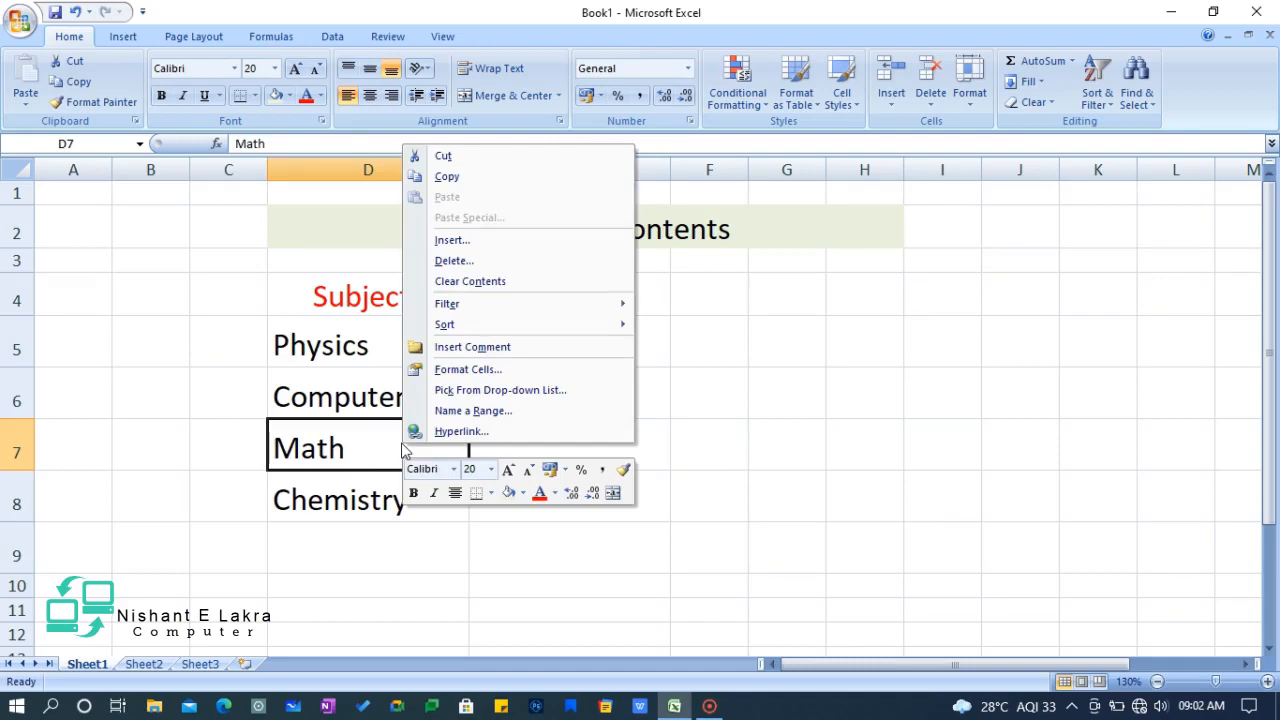
click(449, 183)
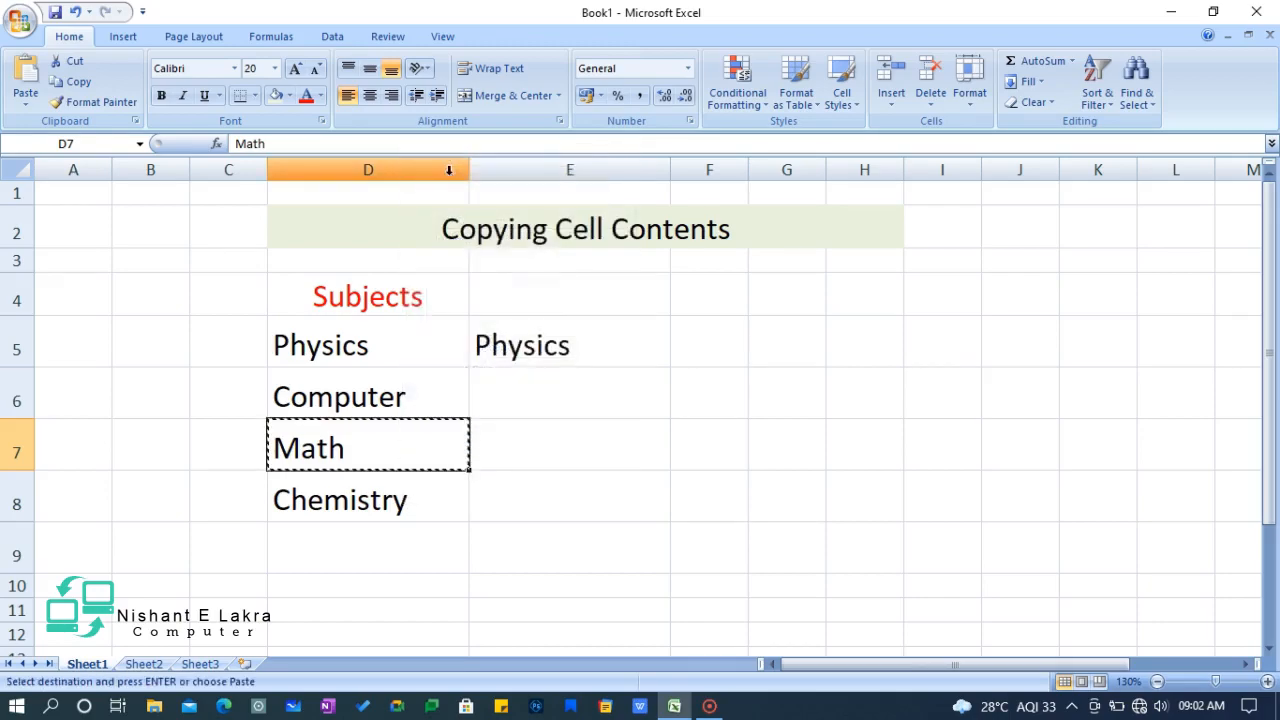
click(536, 439)
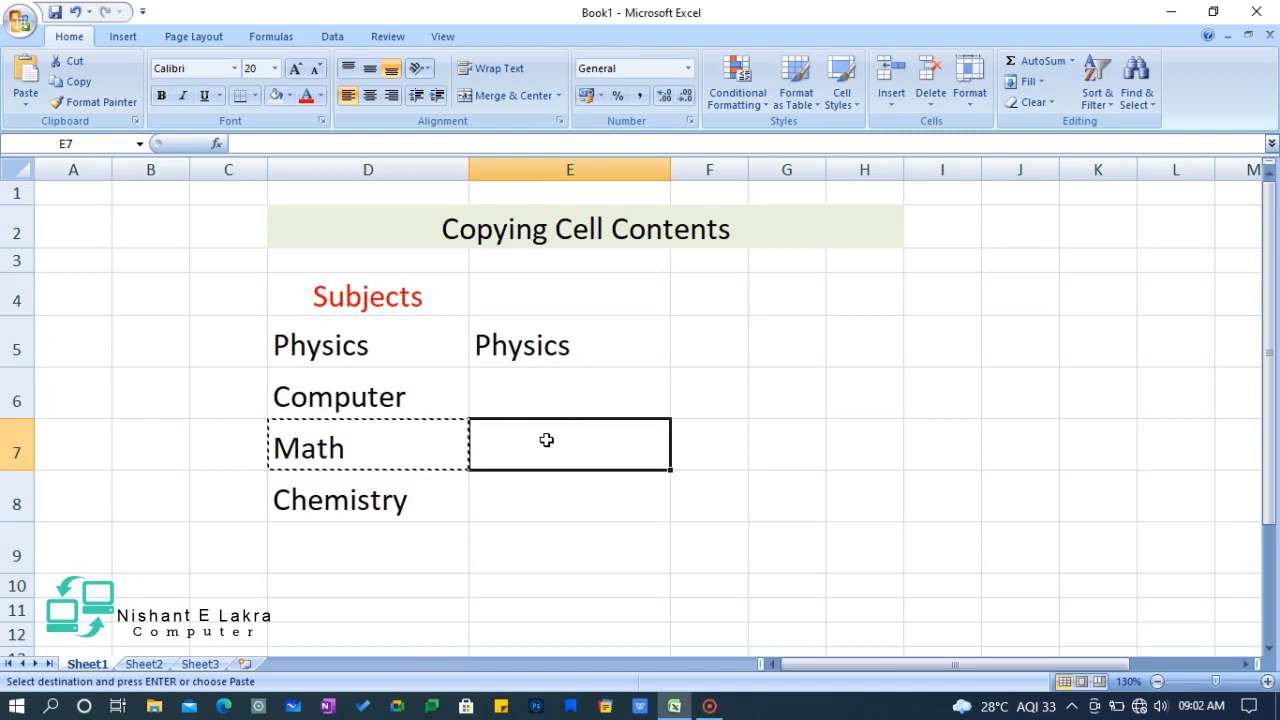
right_click(546, 440)
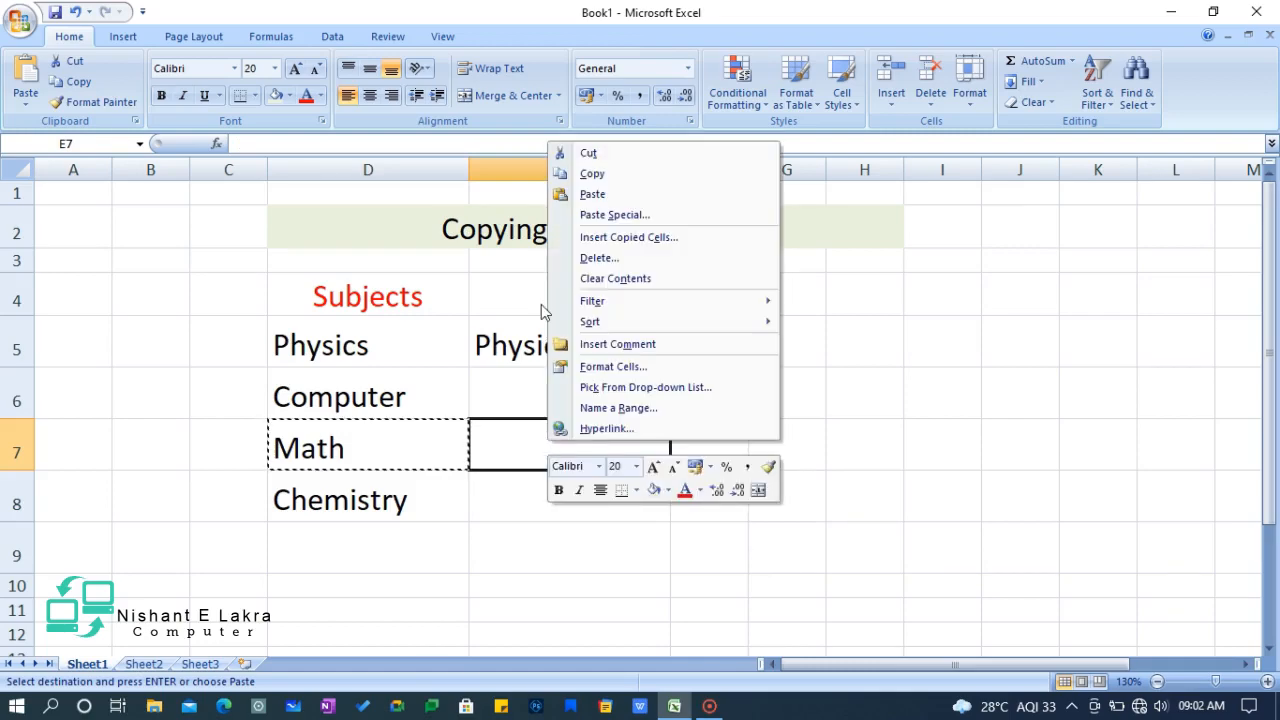
click(613, 193)
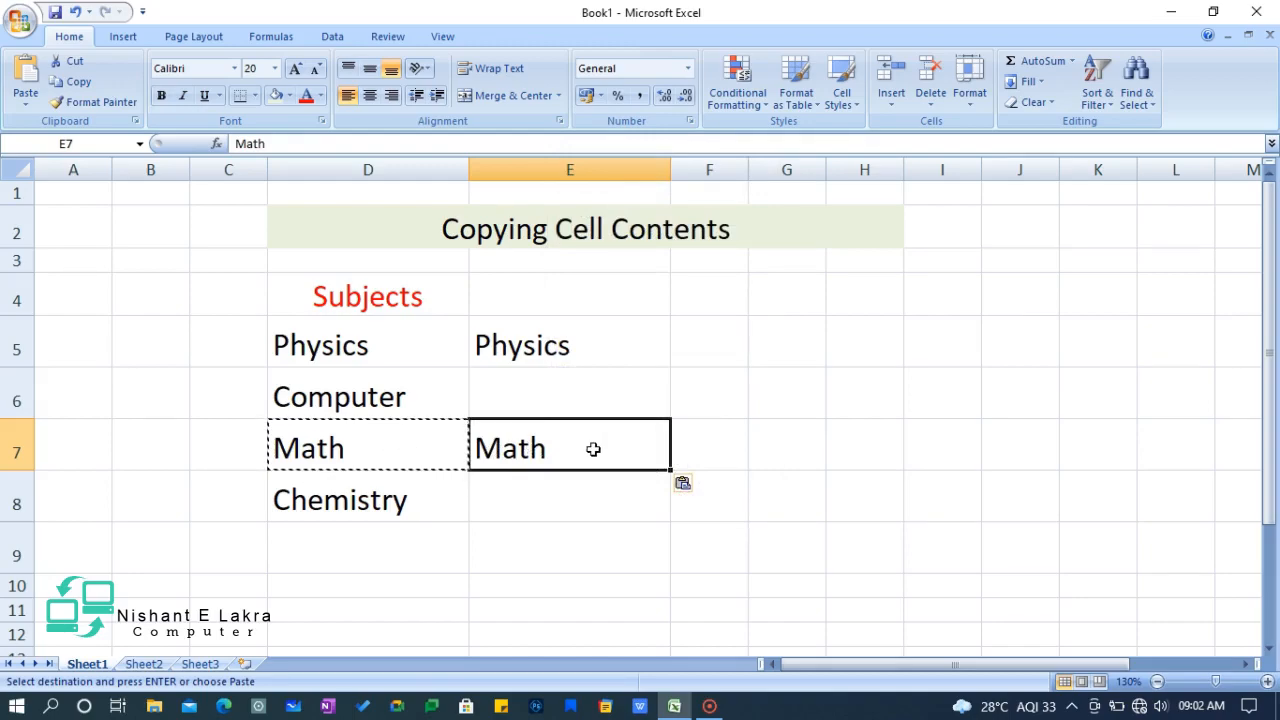
key(Escape)
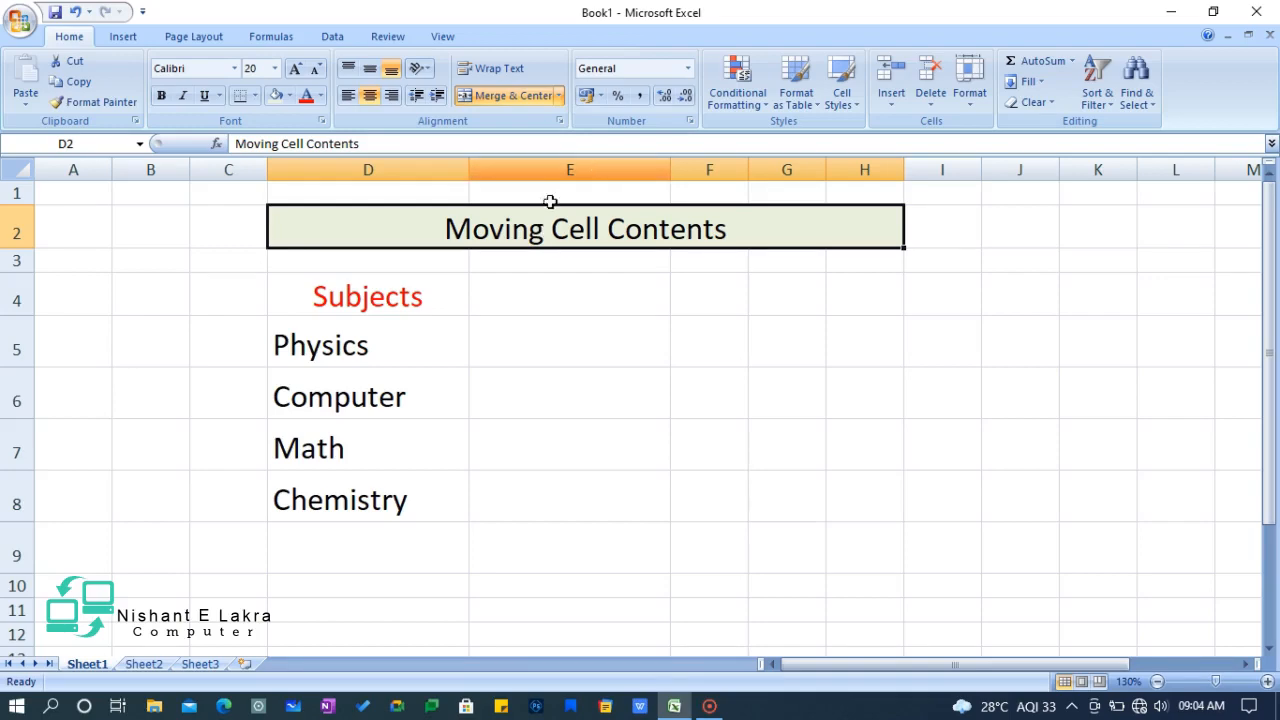
- Move Physics from cell D5 to cell E5 by cutting and pasting it
click(380, 347)
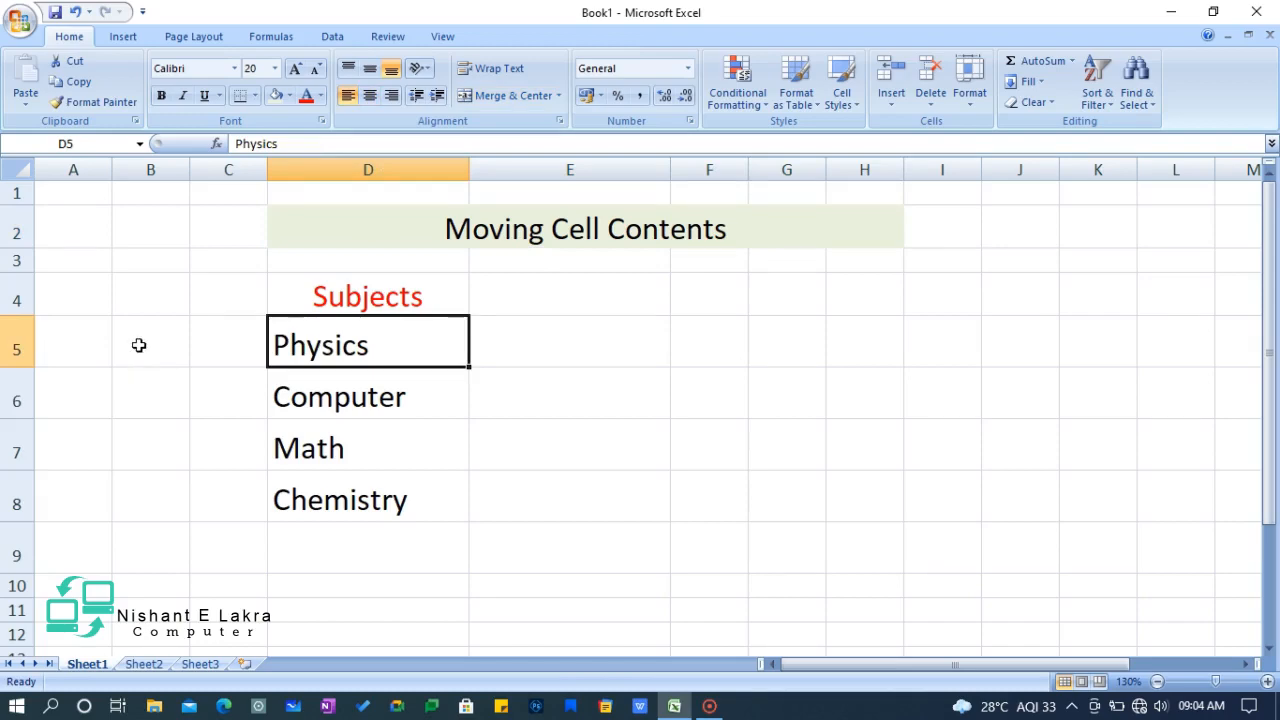
click(585, 346)
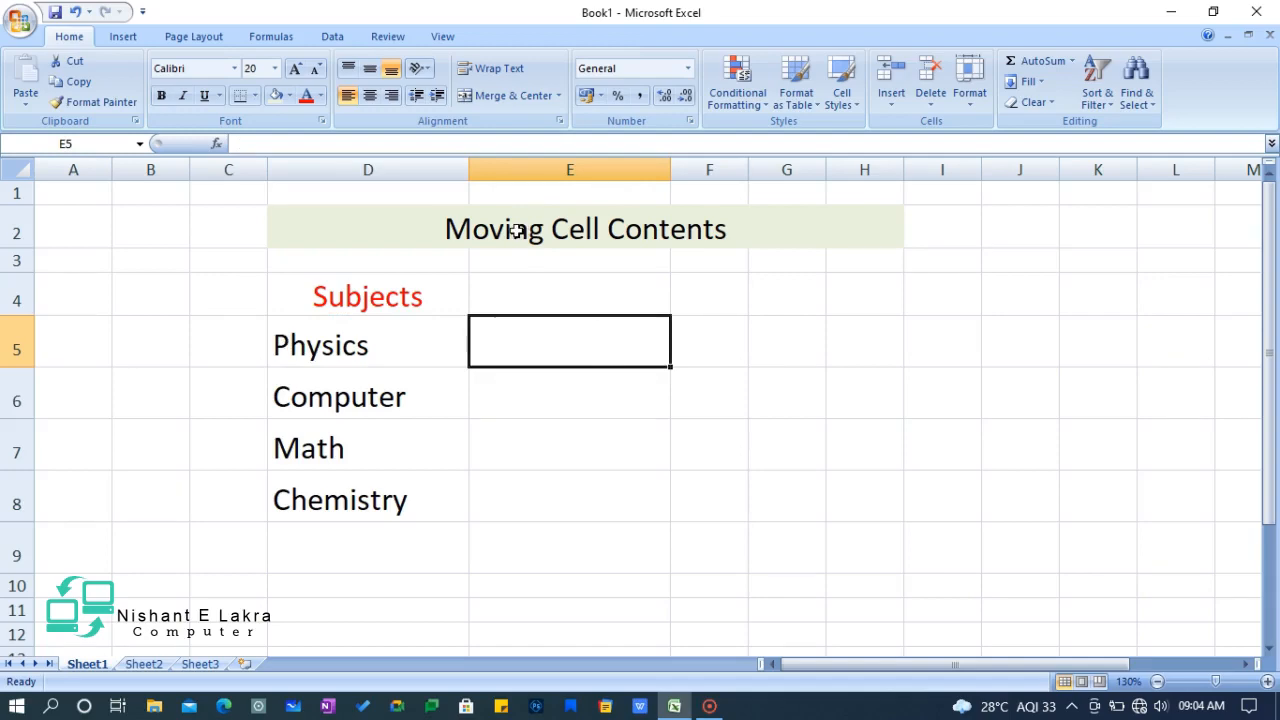
click(386, 340)
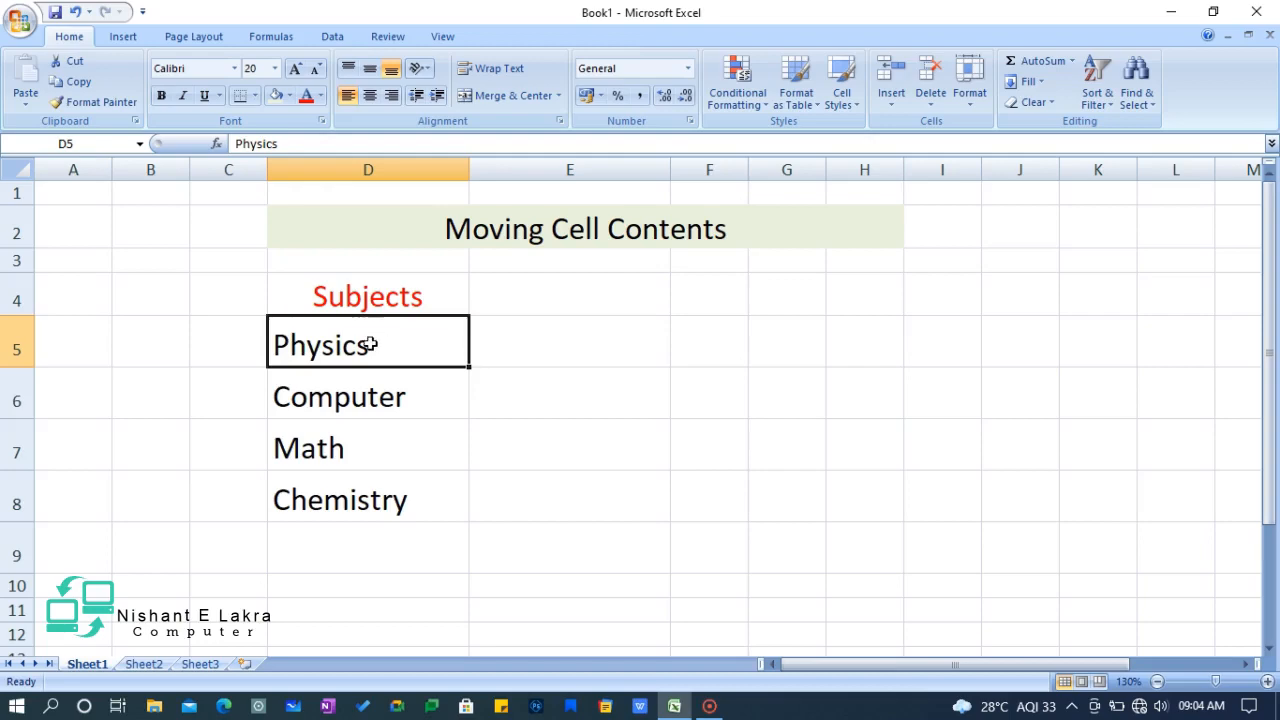
click(72, 63)
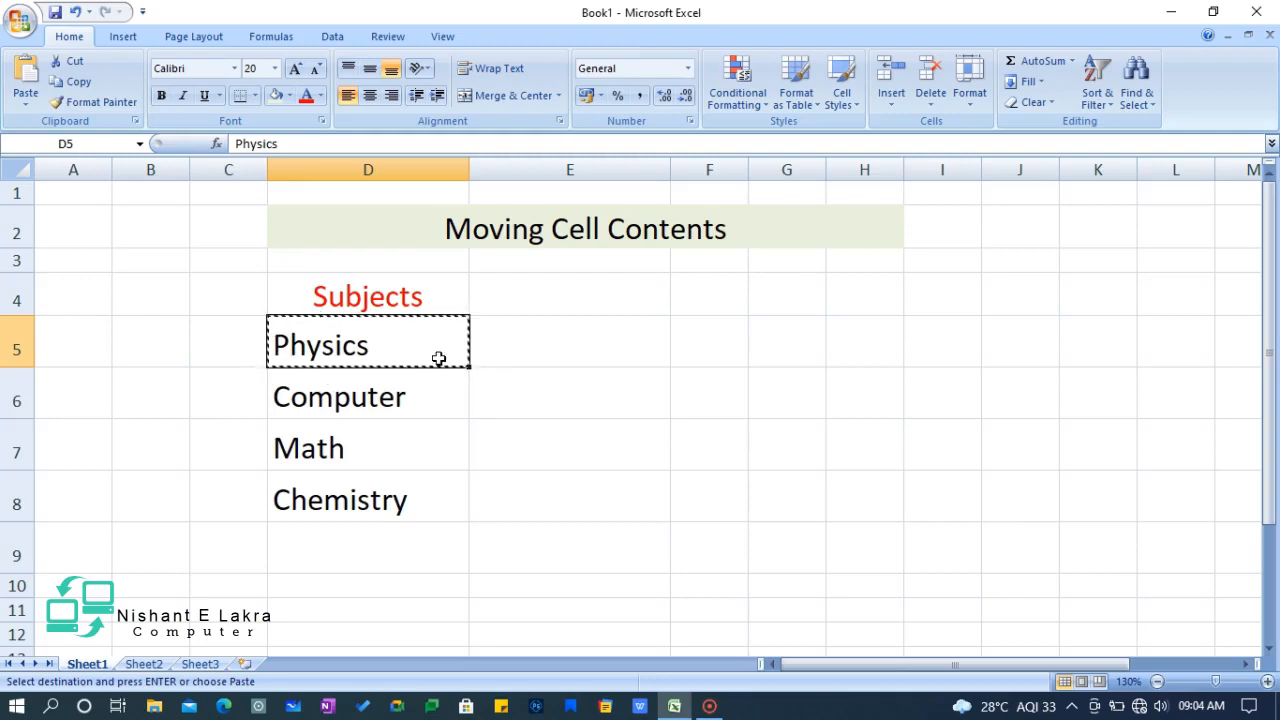
click(593, 342)
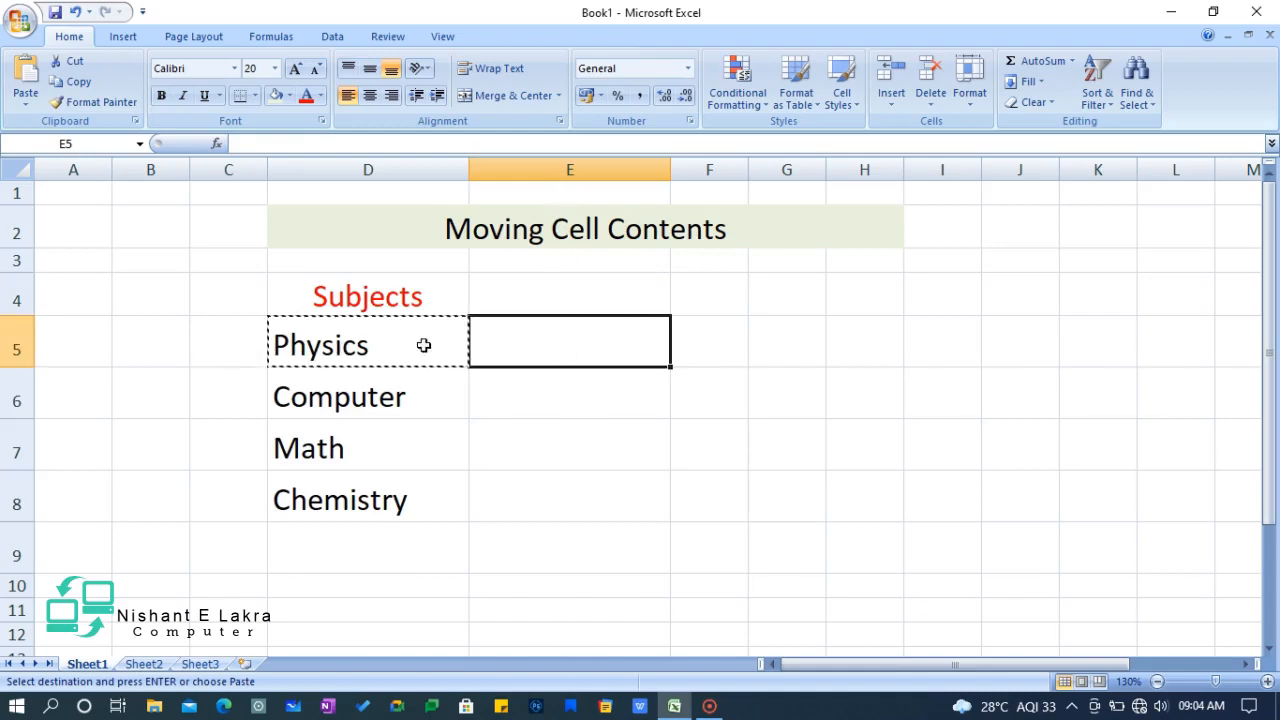
click(24, 78)
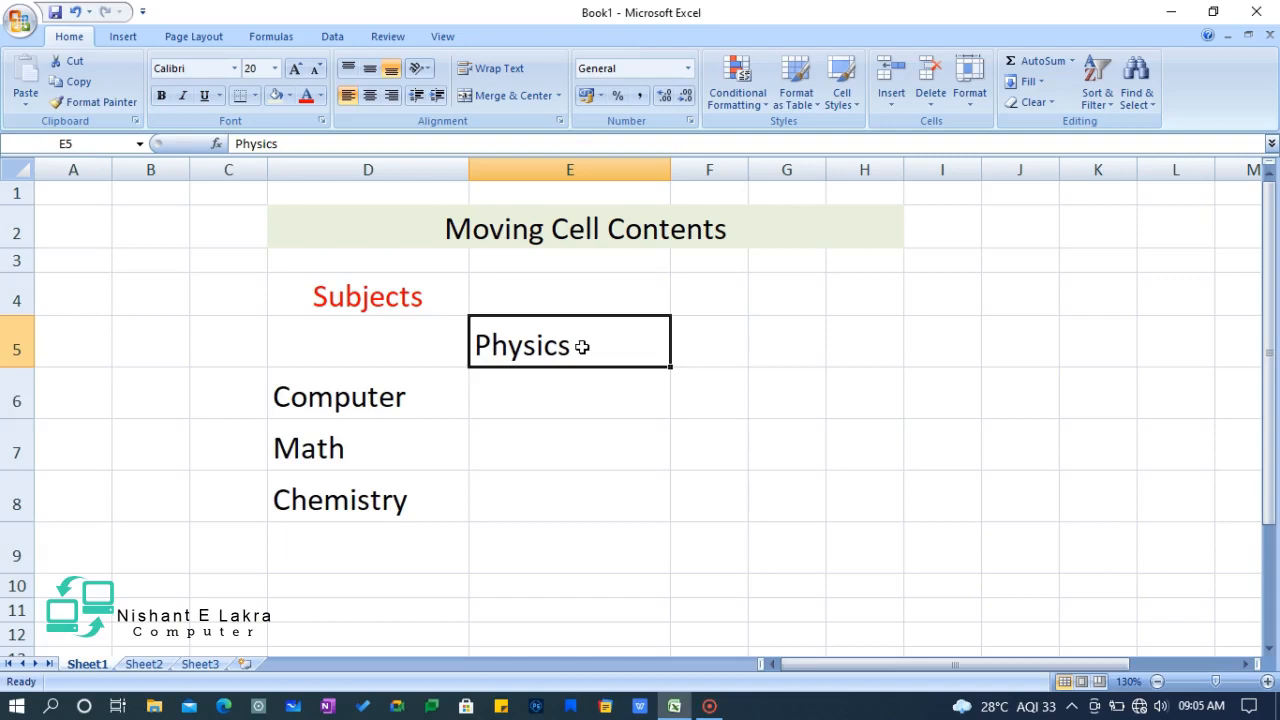
- Move Chemistry from cell D8 to cell E8 by cutting and pasting it
click(347, 505)
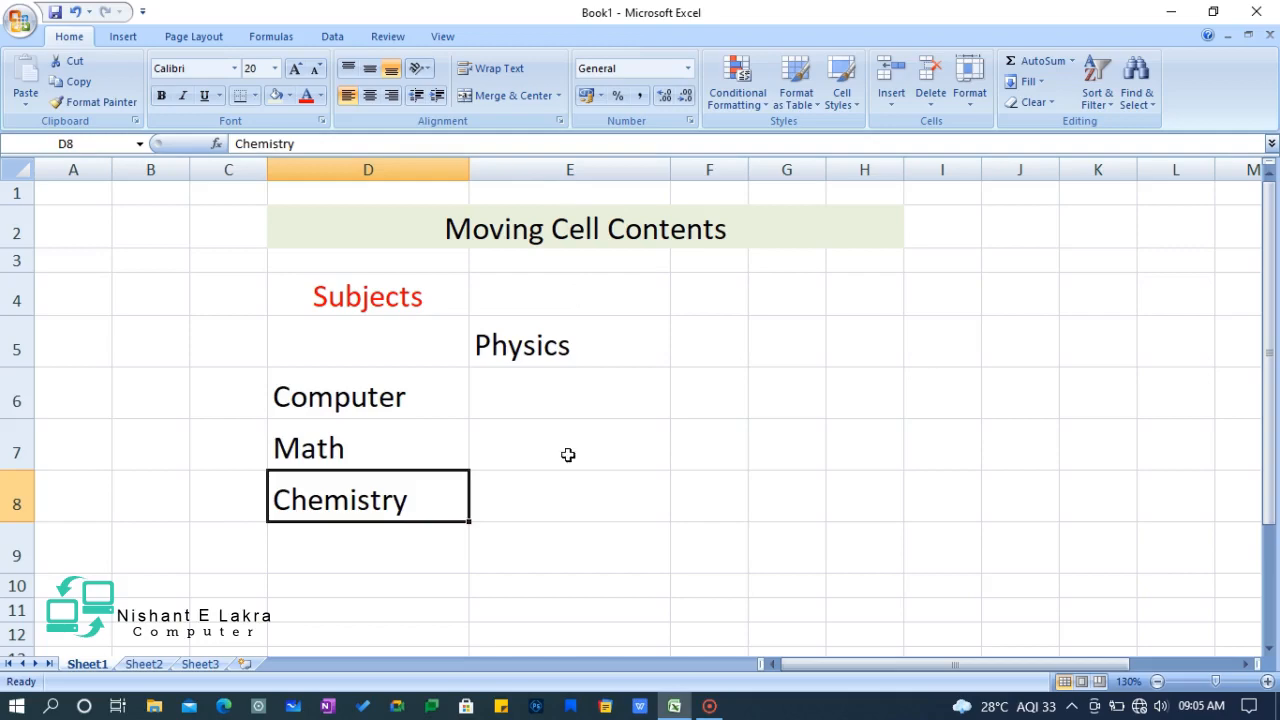
click(560, 508)
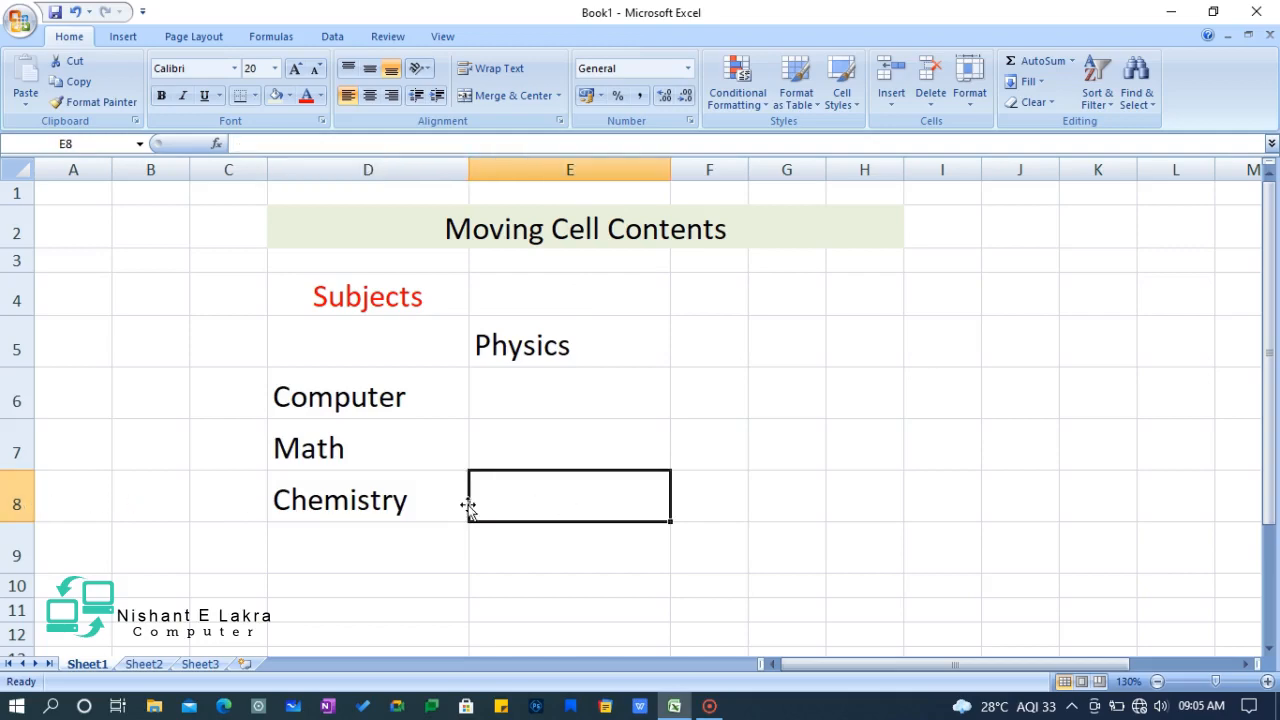
click(397, 500)
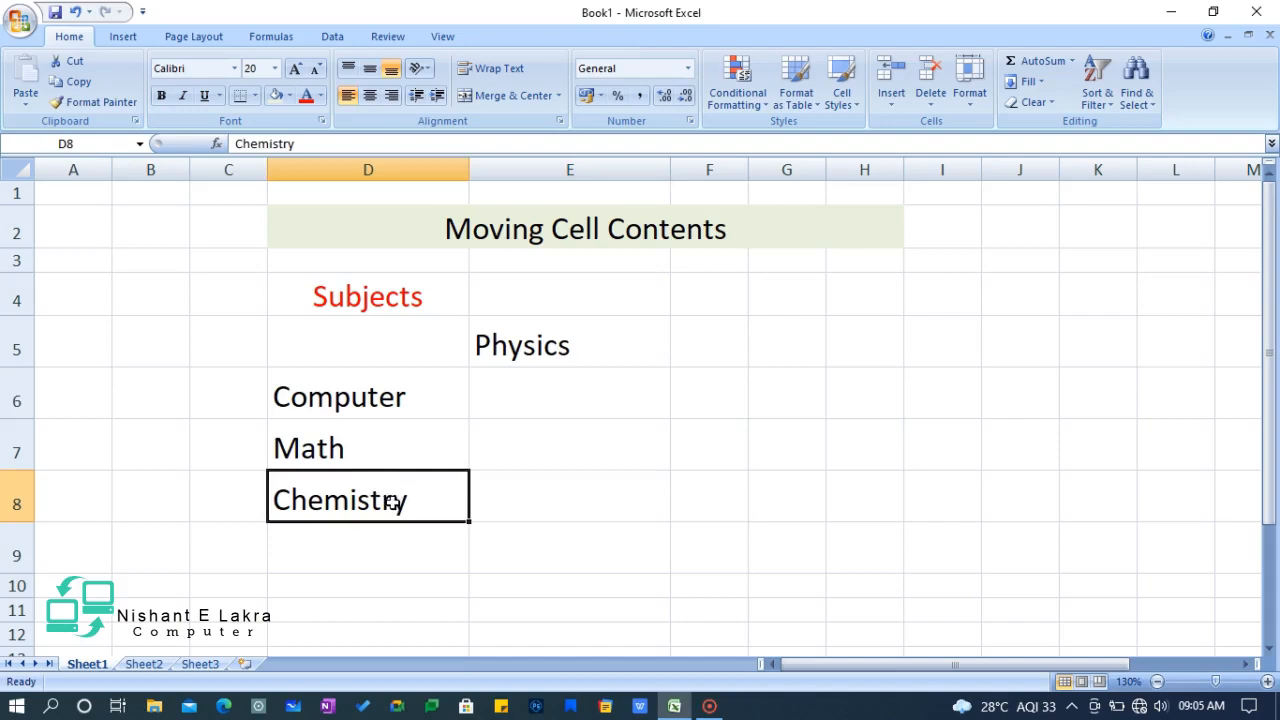
click(558, 508)
click(390, 503)
right_click(394, 502)
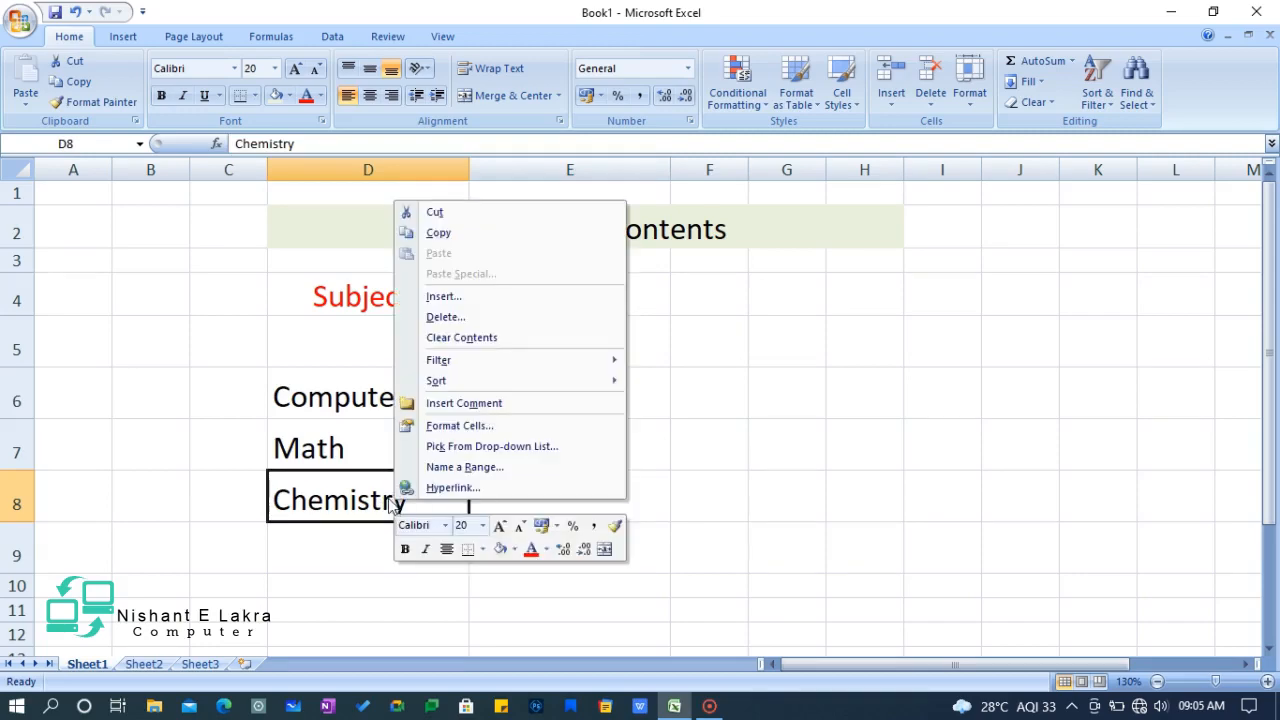
click(435, 214)
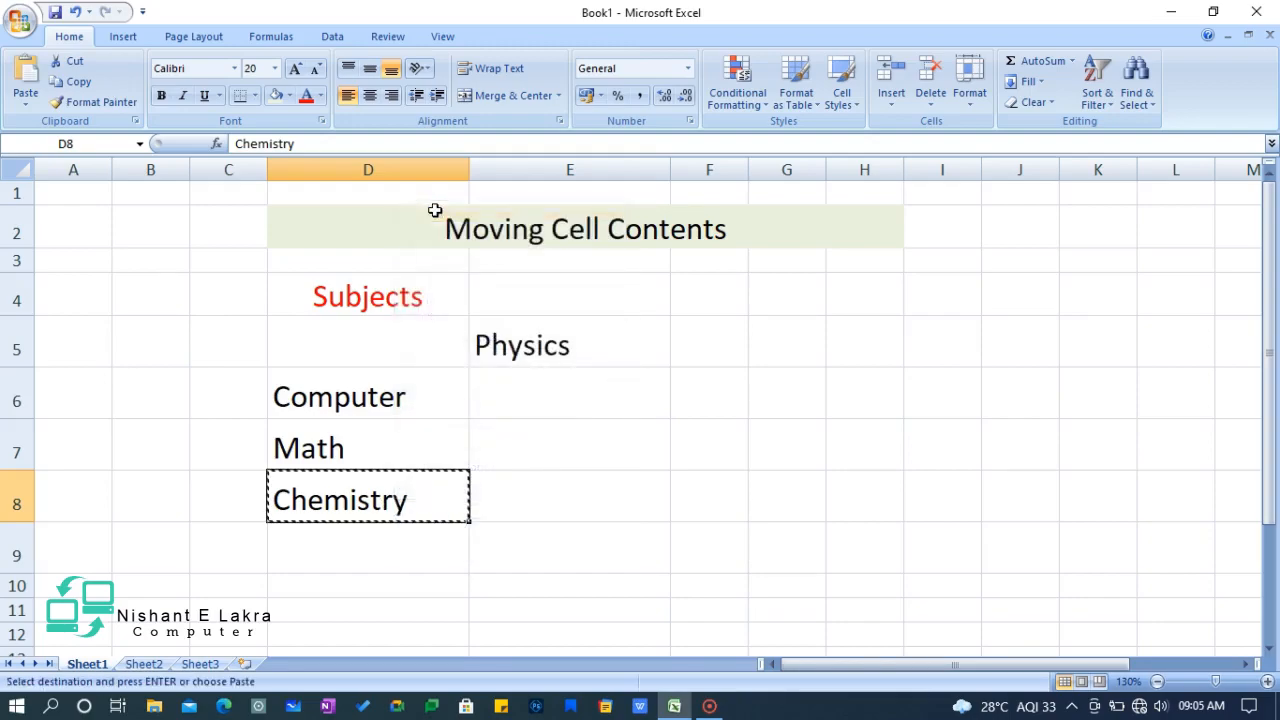
click(567, 496)
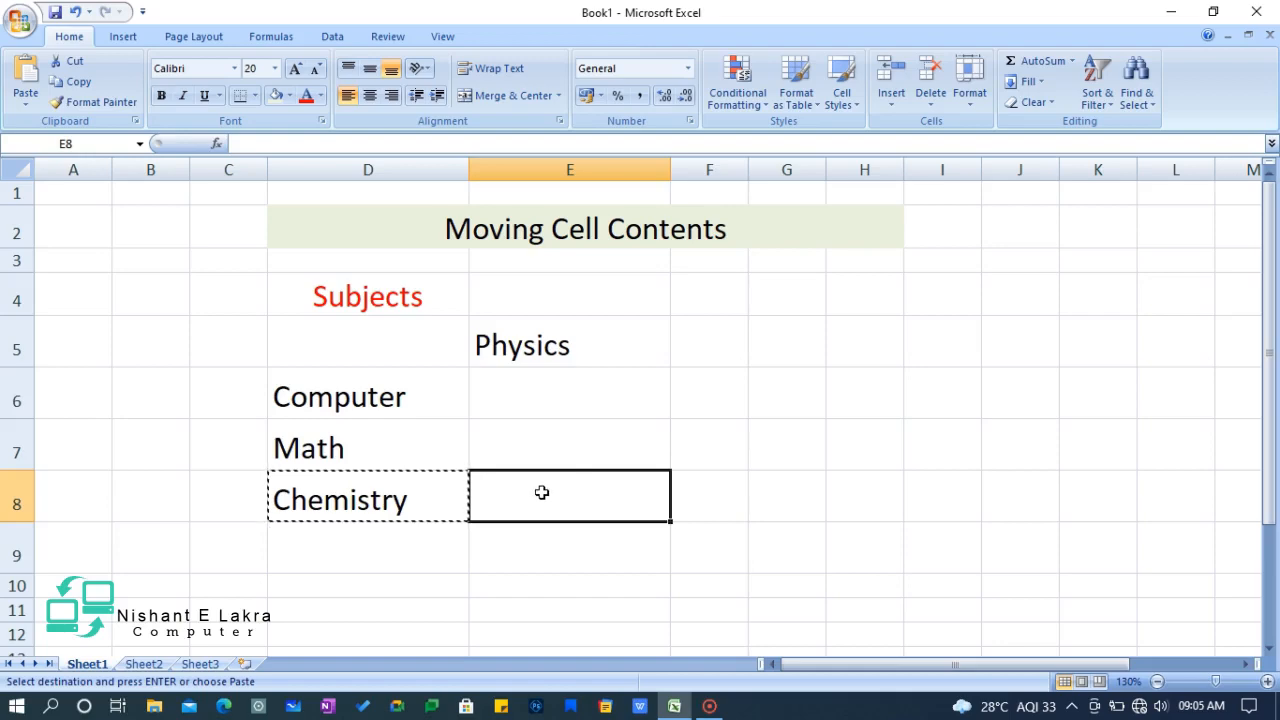
right_click(541, 492)
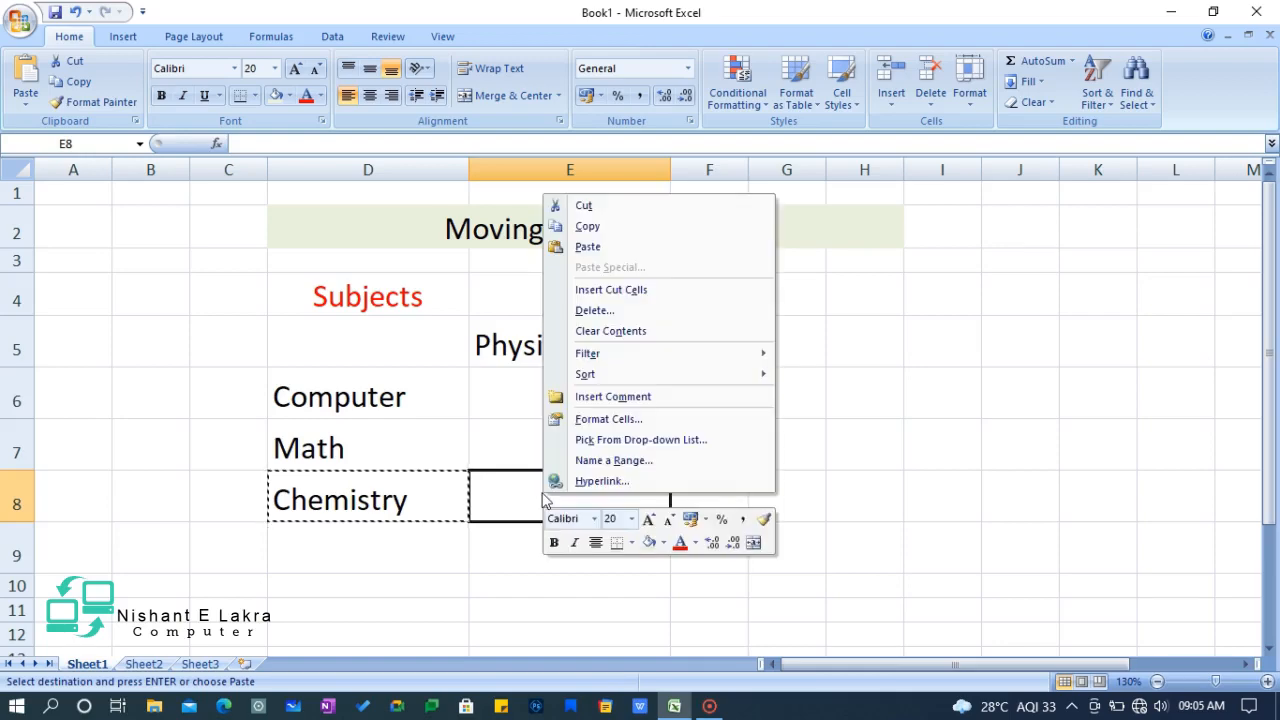
click(581, 246)
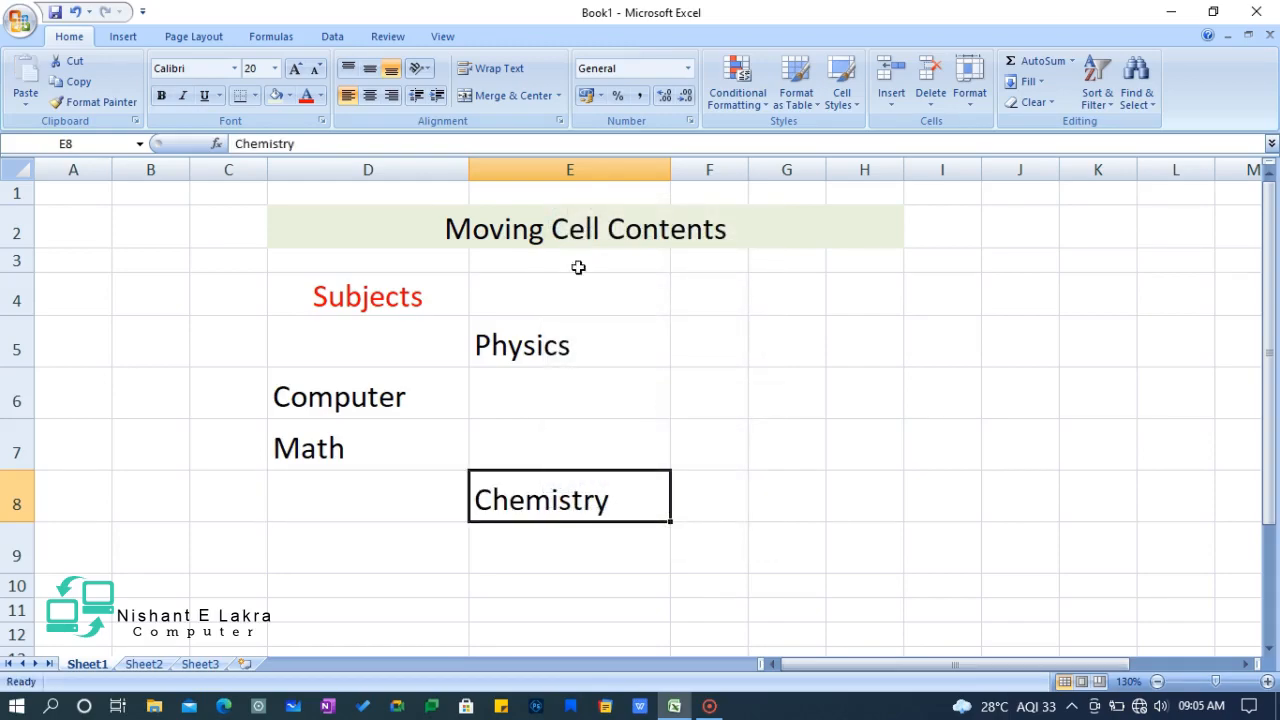
click(392, 500)
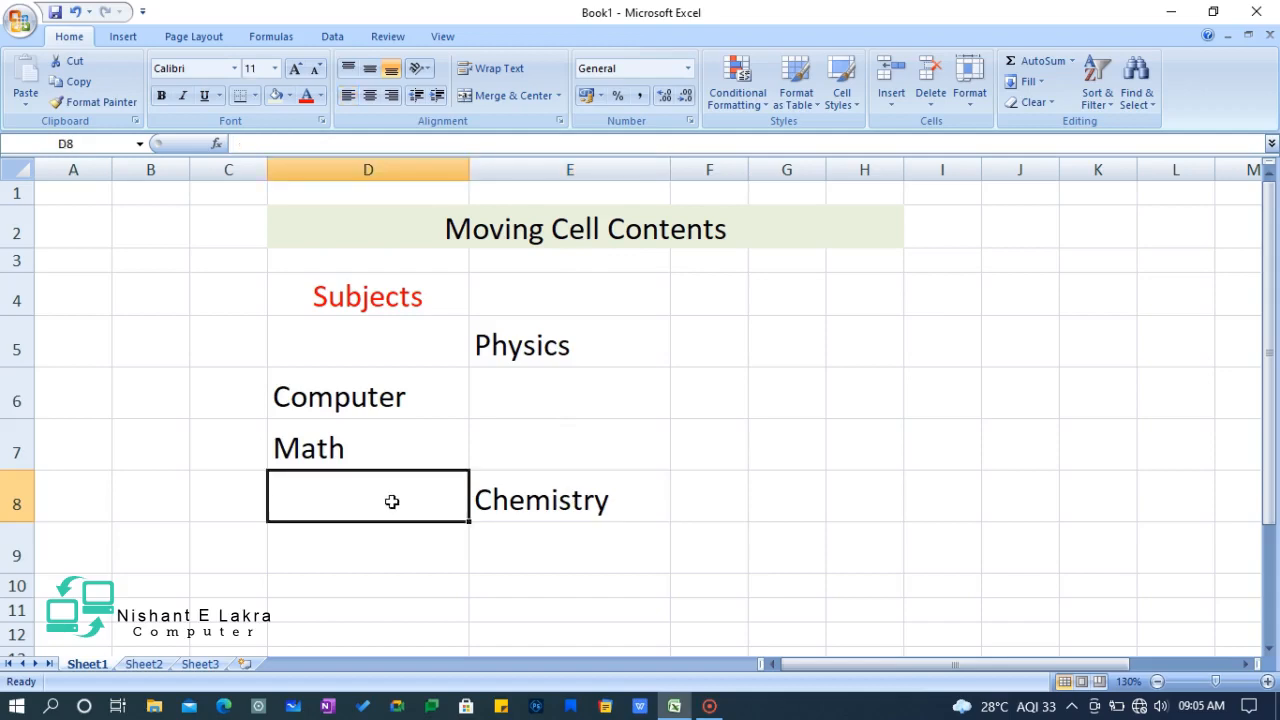
click(566, 503)
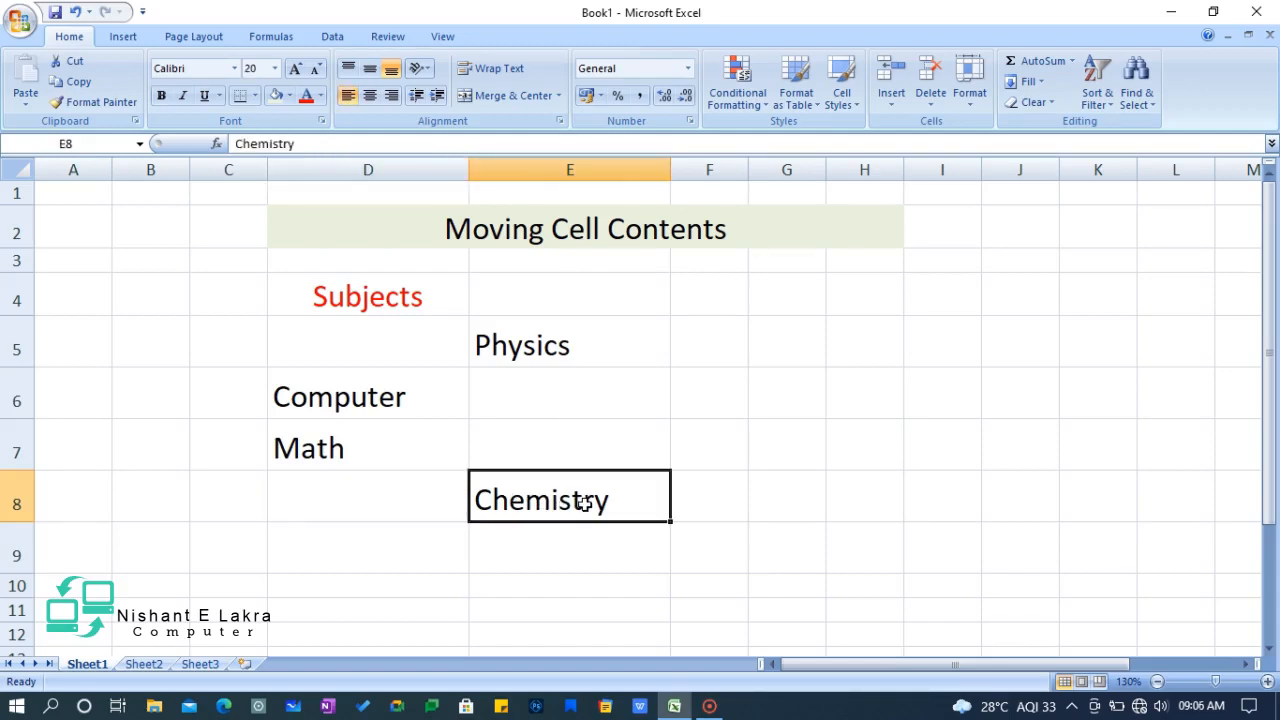